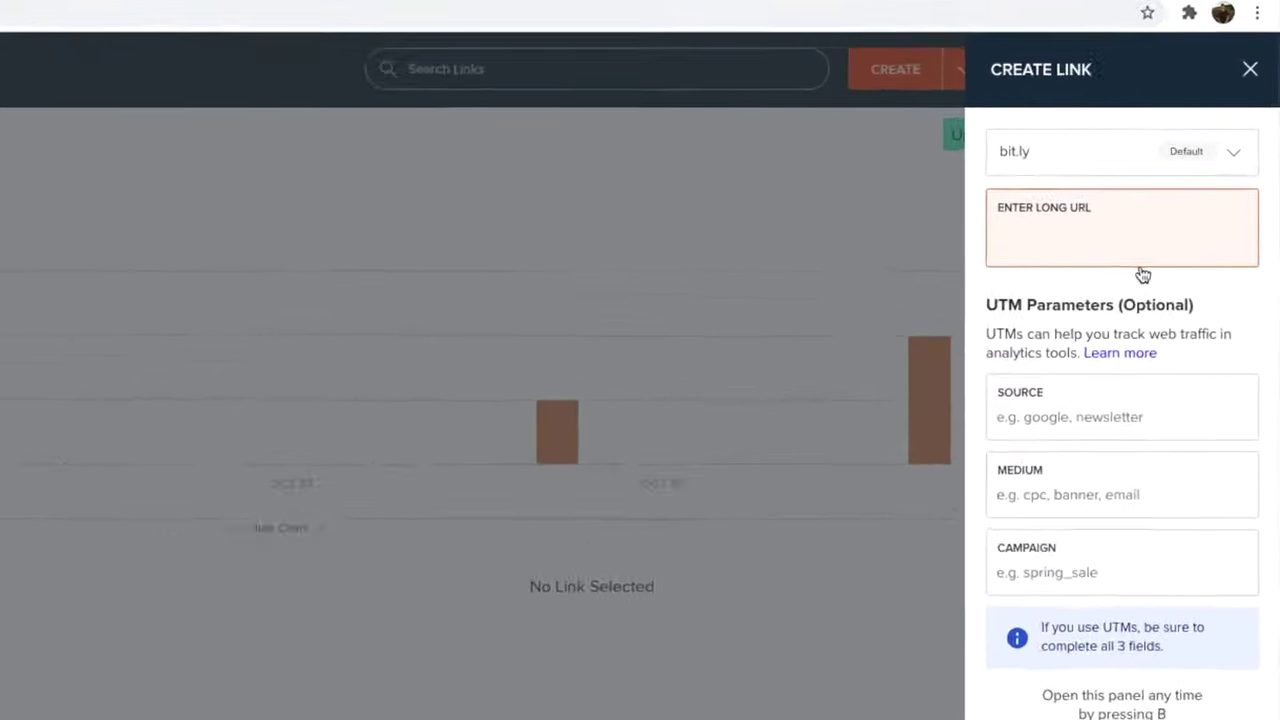
Enter the iKeto campaign's affiliate tracking link as the long URL of a new bit.ly link.
click(1122, 244)
text(https://mb102.com/lnk.asp?o=20644&c=918277&a=570318&k=0&l=22422)
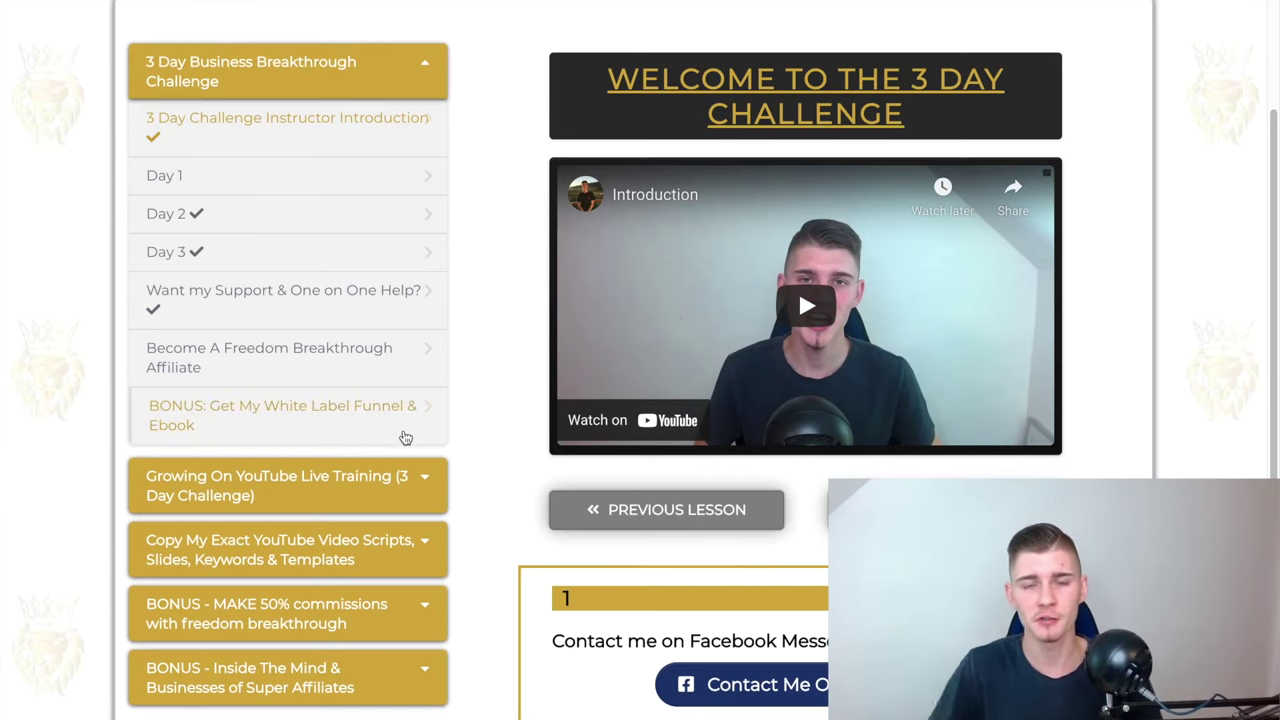
Expand the YouTube training, scripts, 50% commissions and super affiliates sections of the course outline and look through their lessons.
click(404, 480)
scroll(420, 465, down, 2)
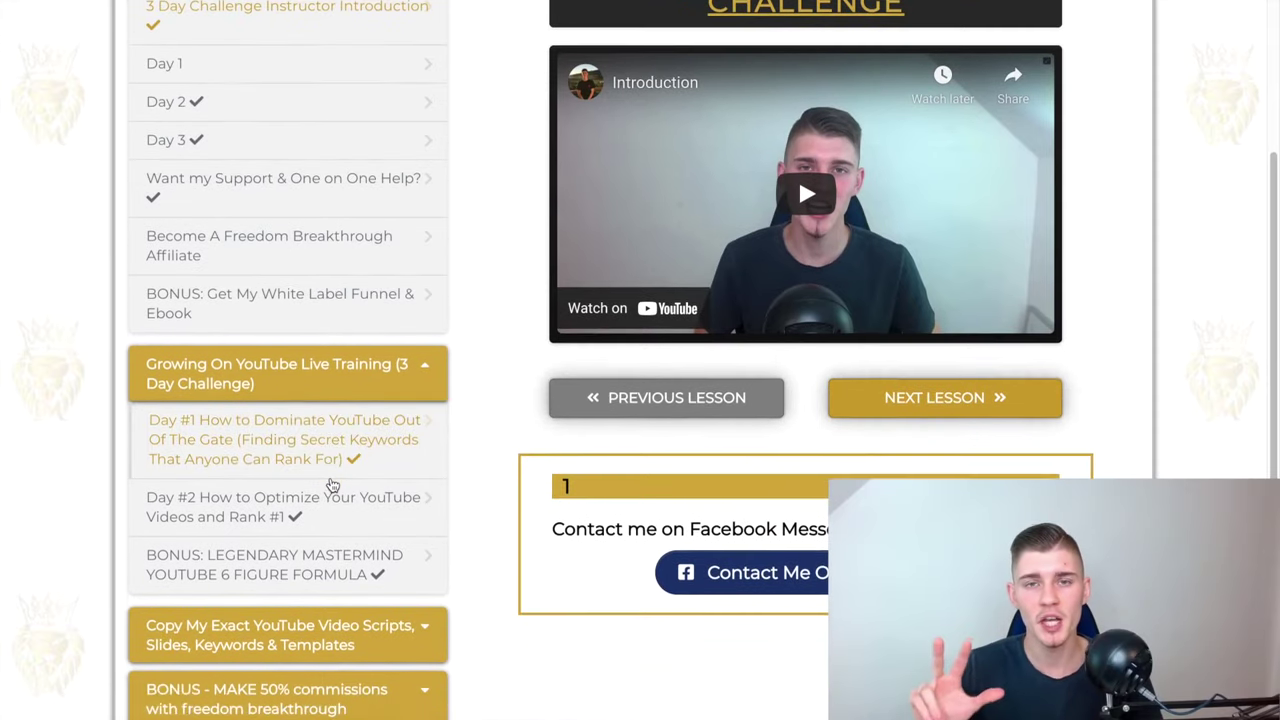
scroll(333, 485, down, 4)
click(362, 432)
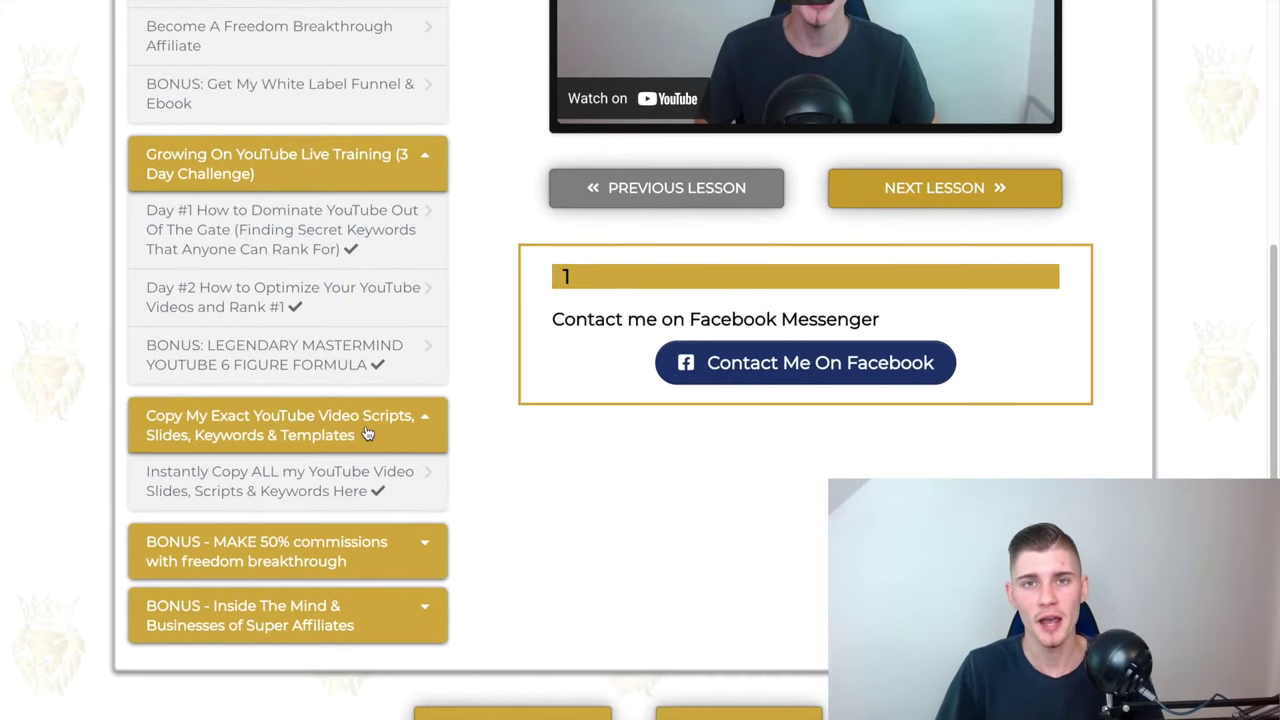
scroll(366, 437, down, 2)
click(360, 442)
scroll(335, 478, down, 1)
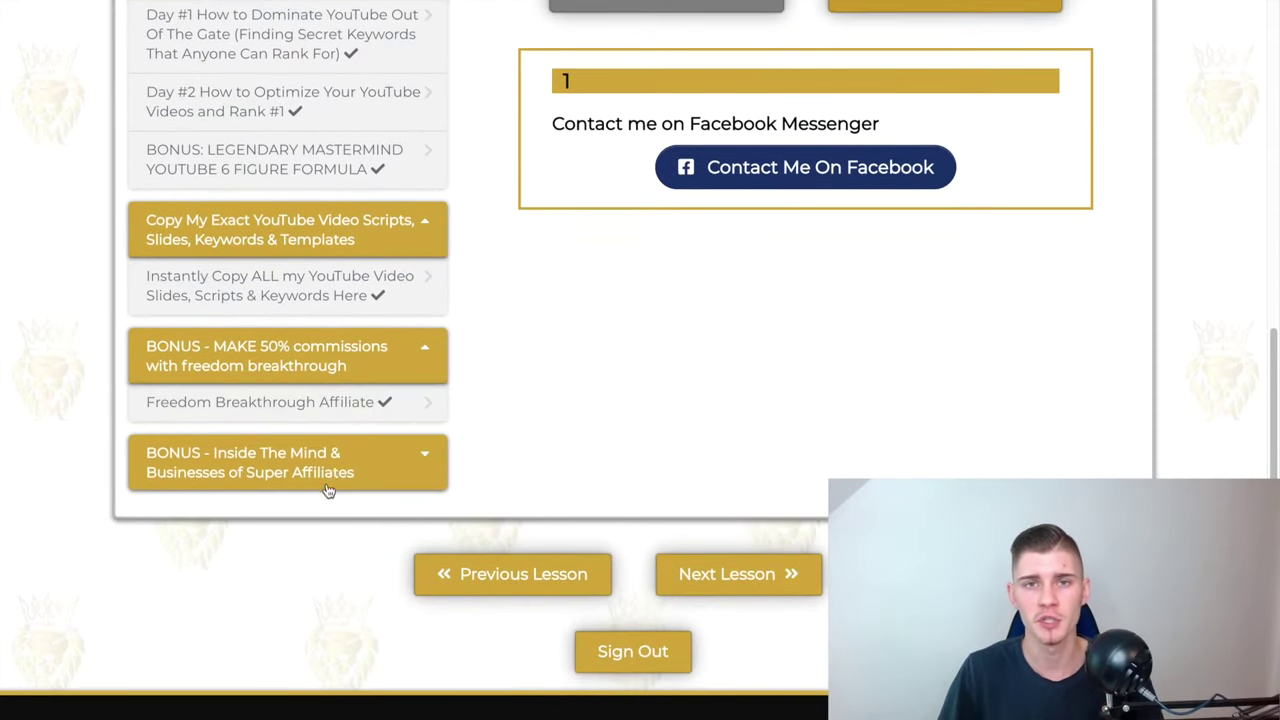
click(336, 470)
scroll(320, 440, down, 10)
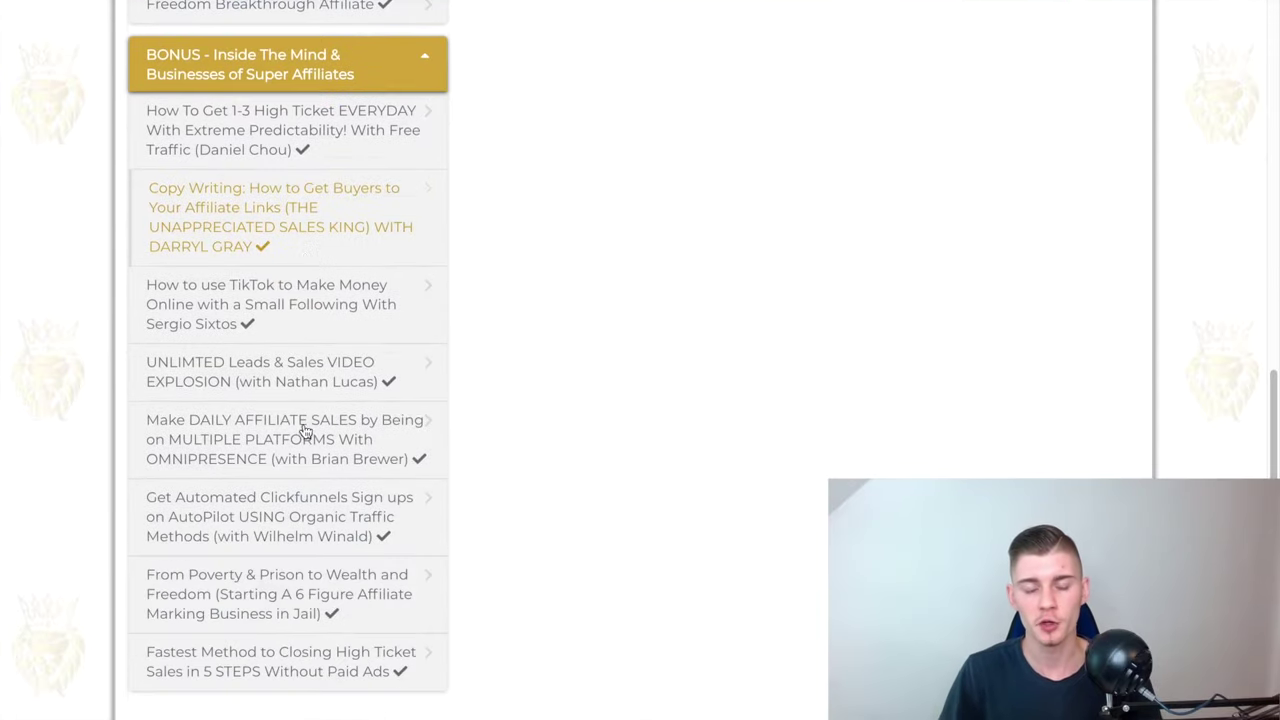
scroll(307, 366, up, 4)
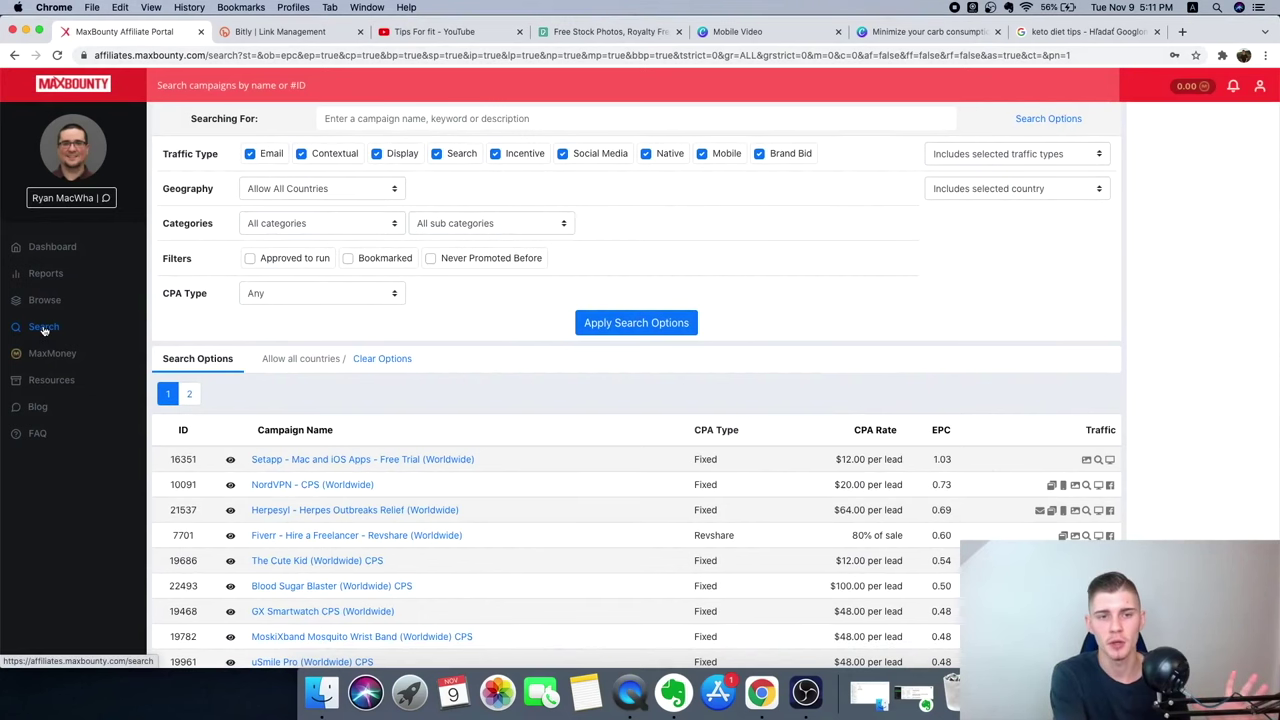
Start a fresh MaxBounty campaign search and filter it to the Health category.
click(47, 327)
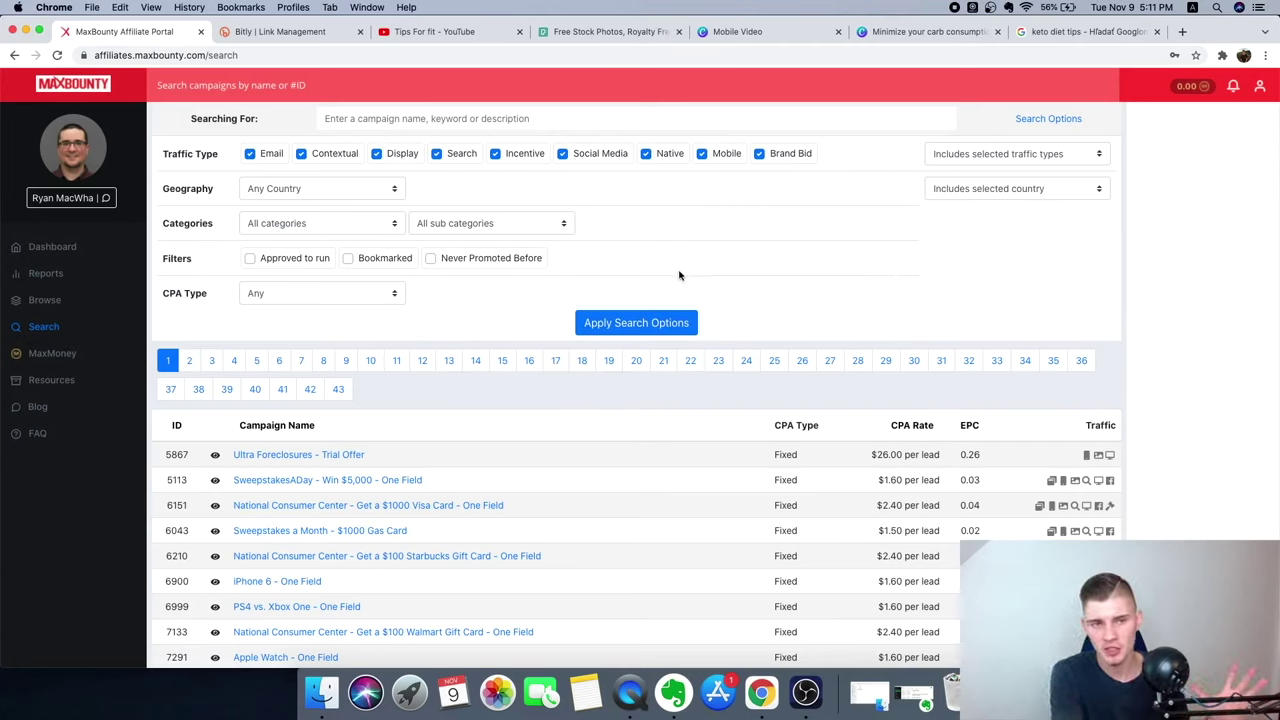
click(332, 225)
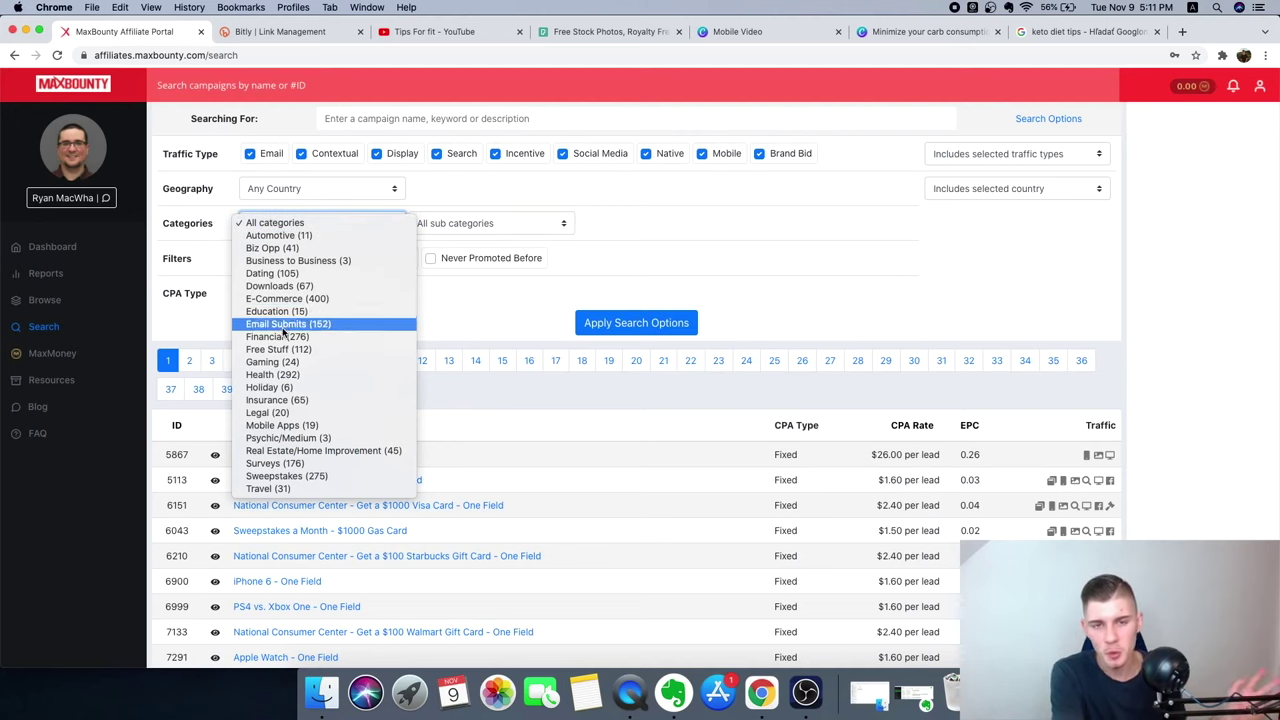
click(741, 288)
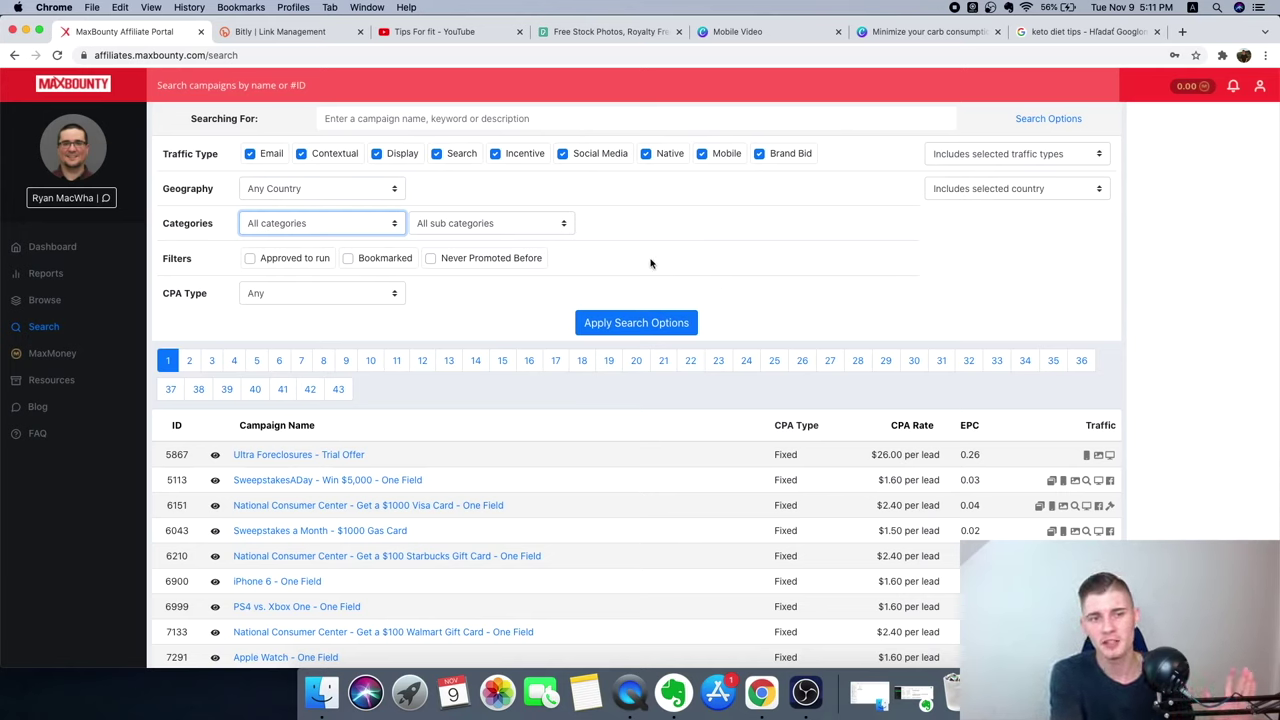
click(323, 223)
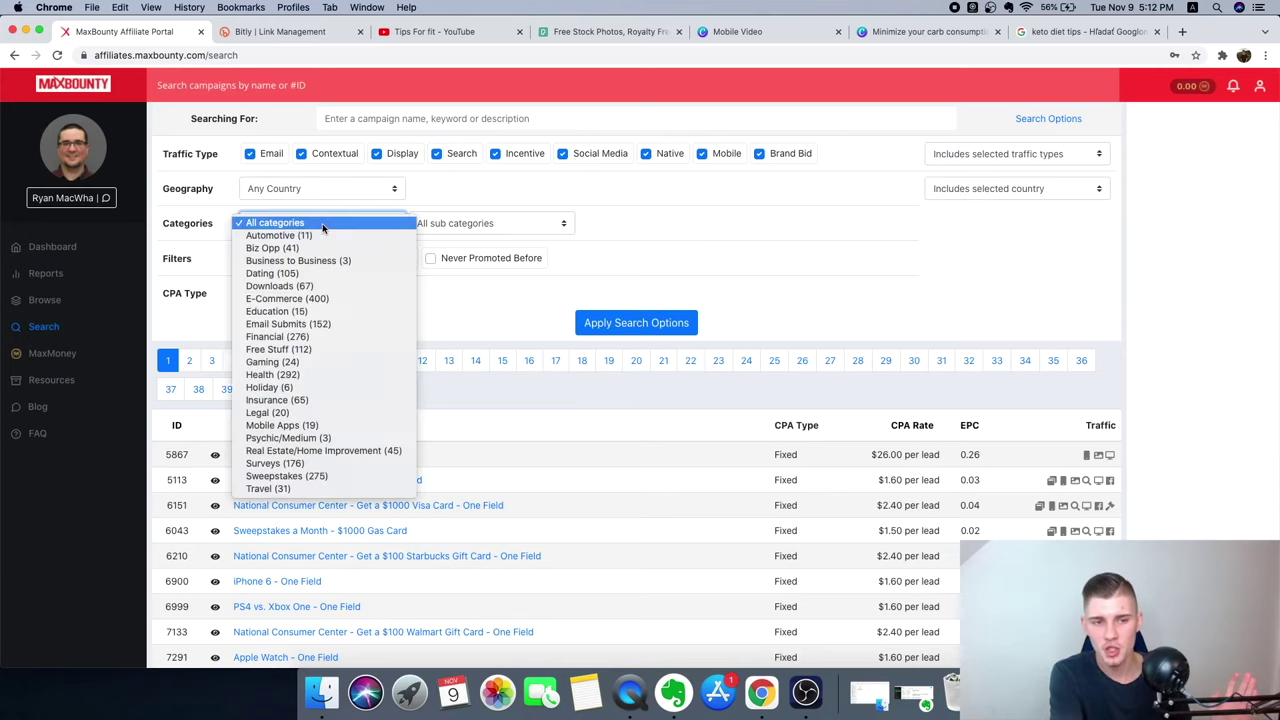
click(292, 374)
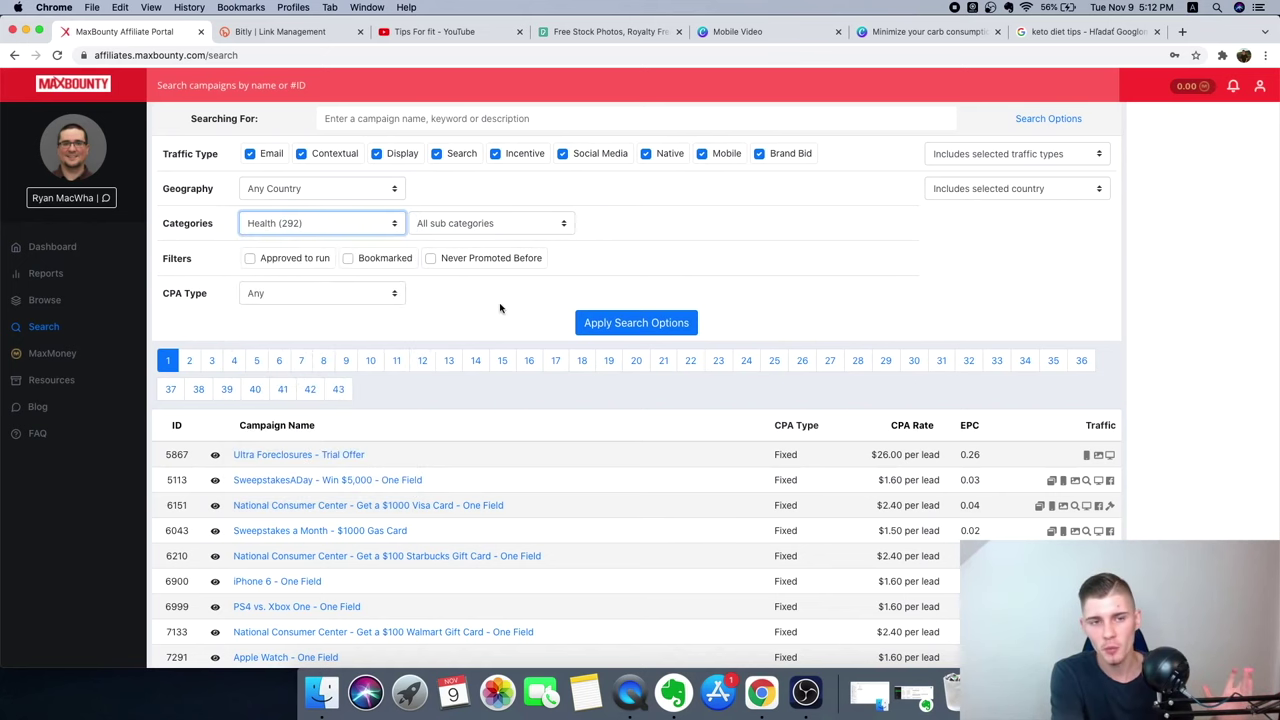
click(619, 329)
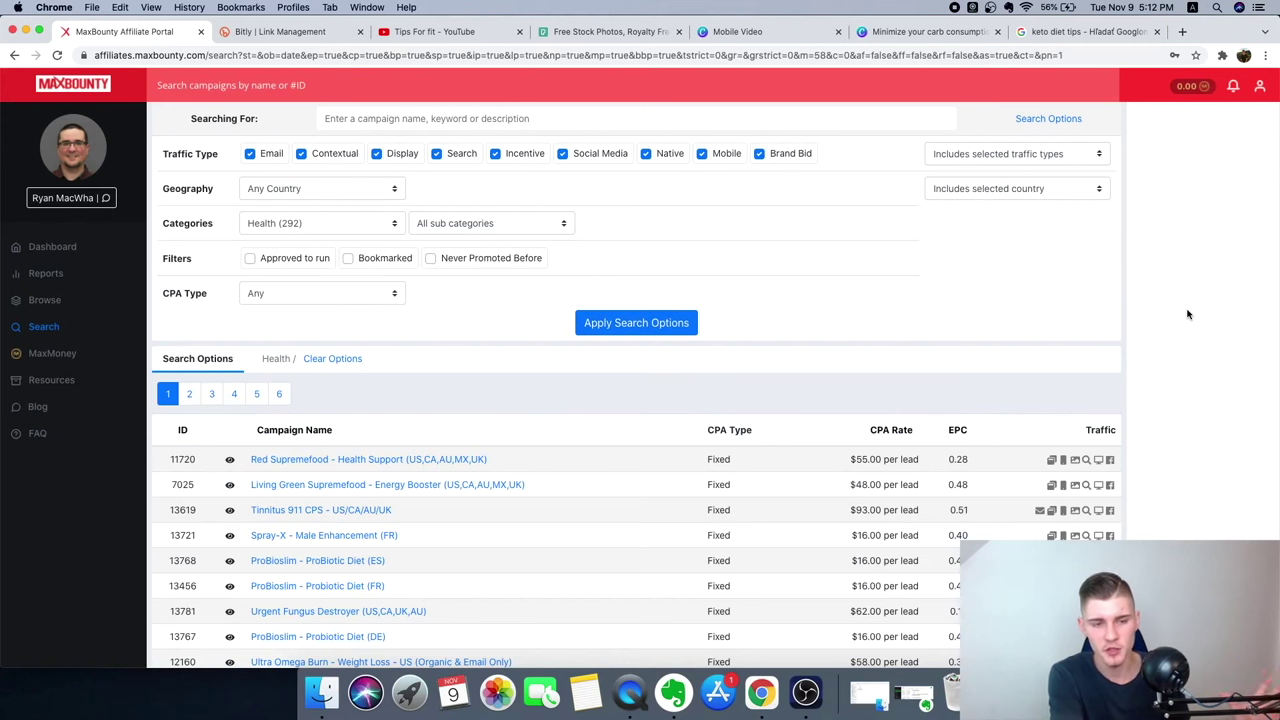
Sort the approved Health campaigns by EPC, highest first.
scroll(1188, 314, down, 2)
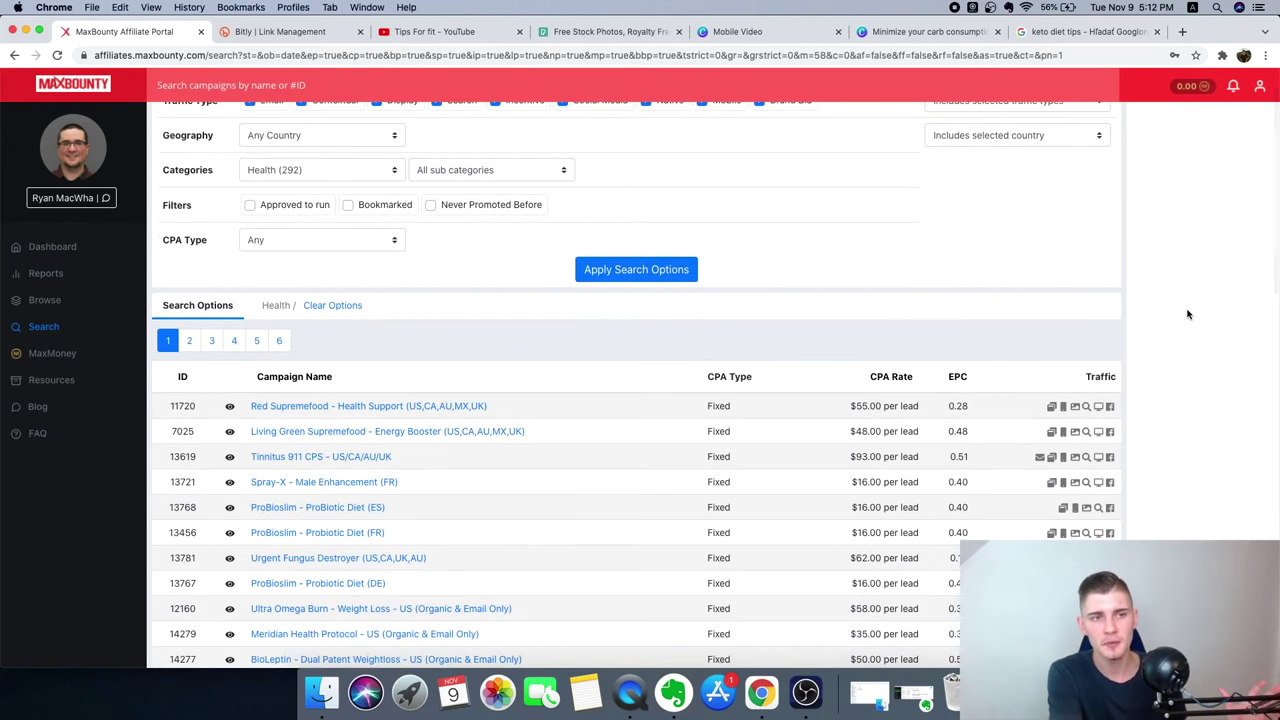
scroll(1188, 314, up, 1)
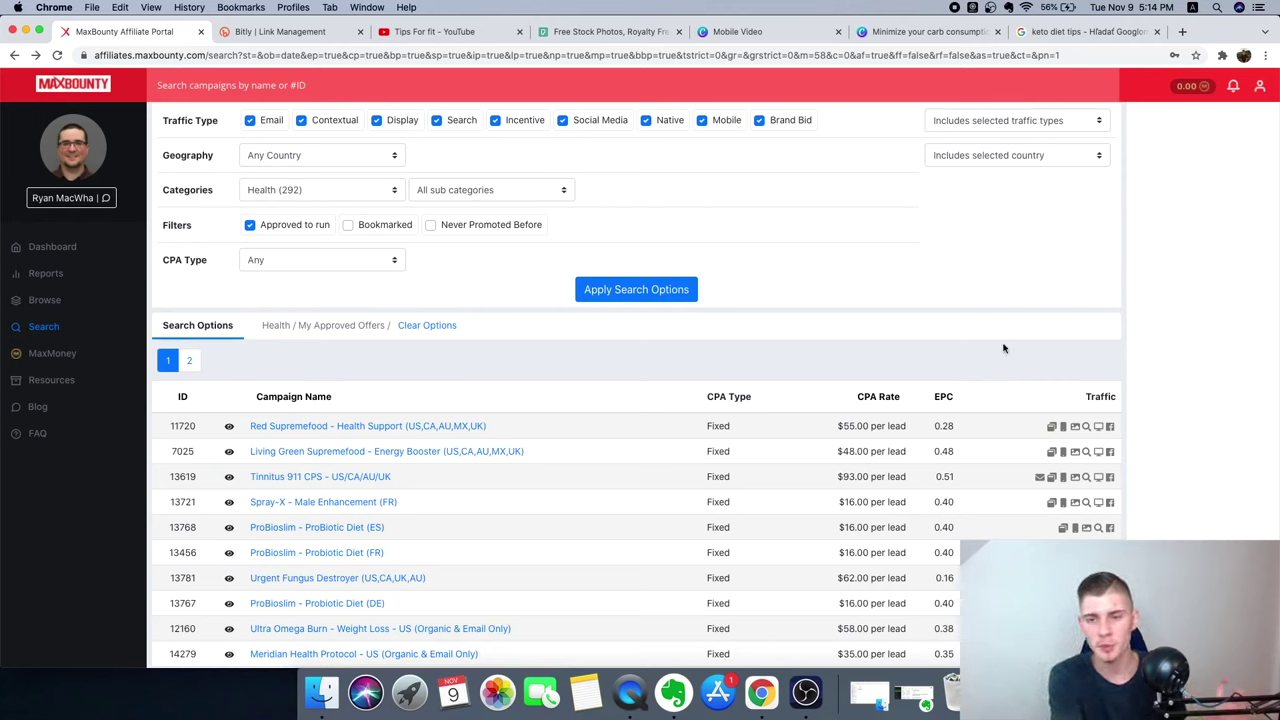
click(943, 397)
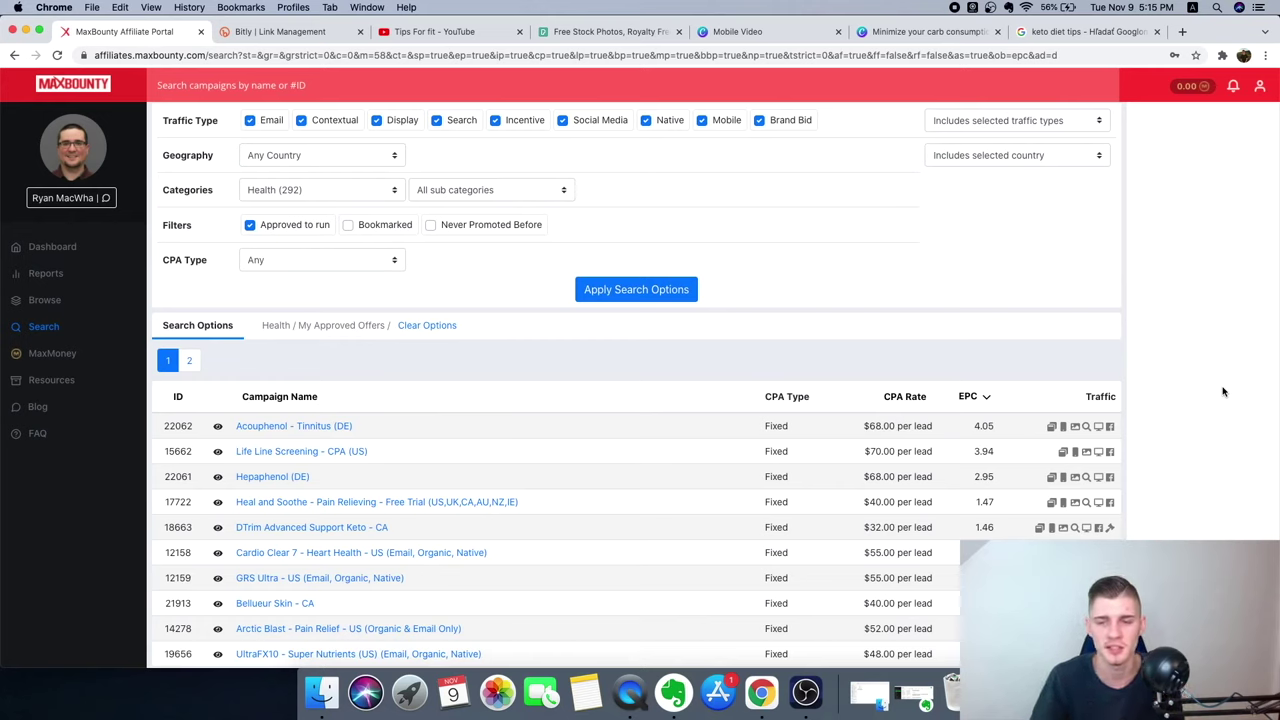
Find the iKeto Diet Meal Plan Worldwide campaign in the sorted list and open its details.
scroll(1222, 391, down, 5)
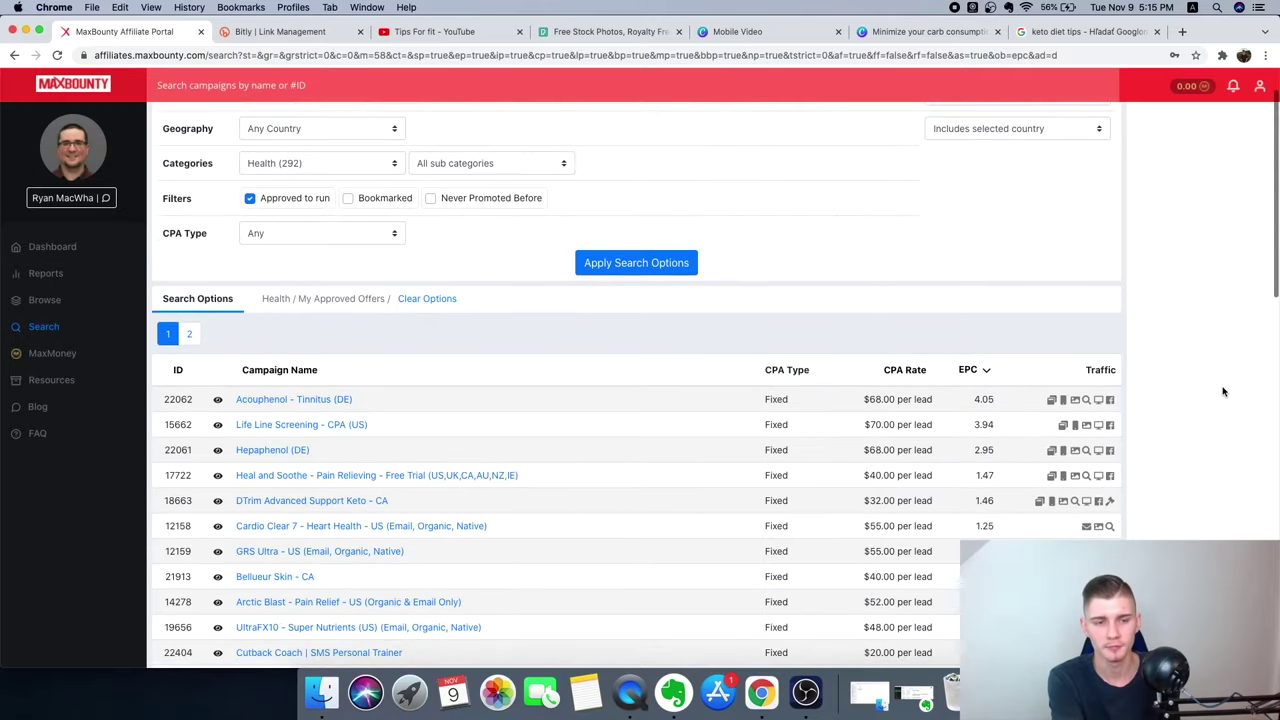
scroll(1222, 391, down, 3)
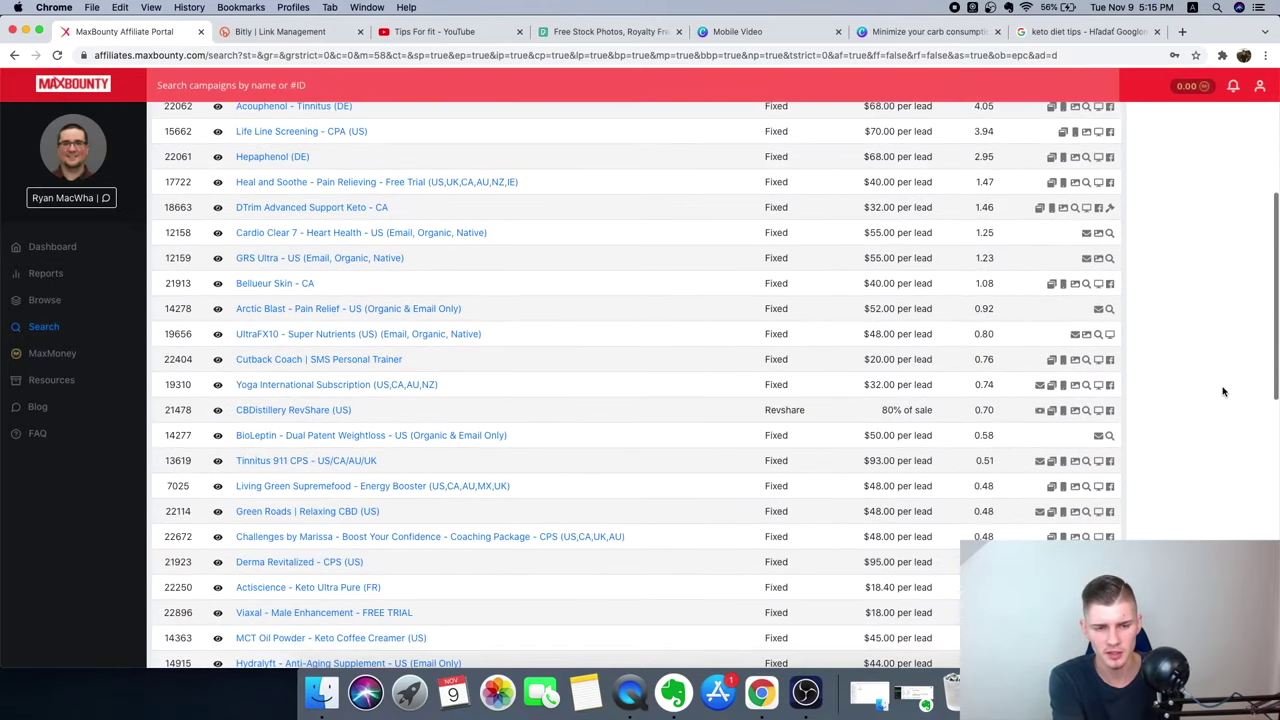
scroll(1222, 391, down, 2)
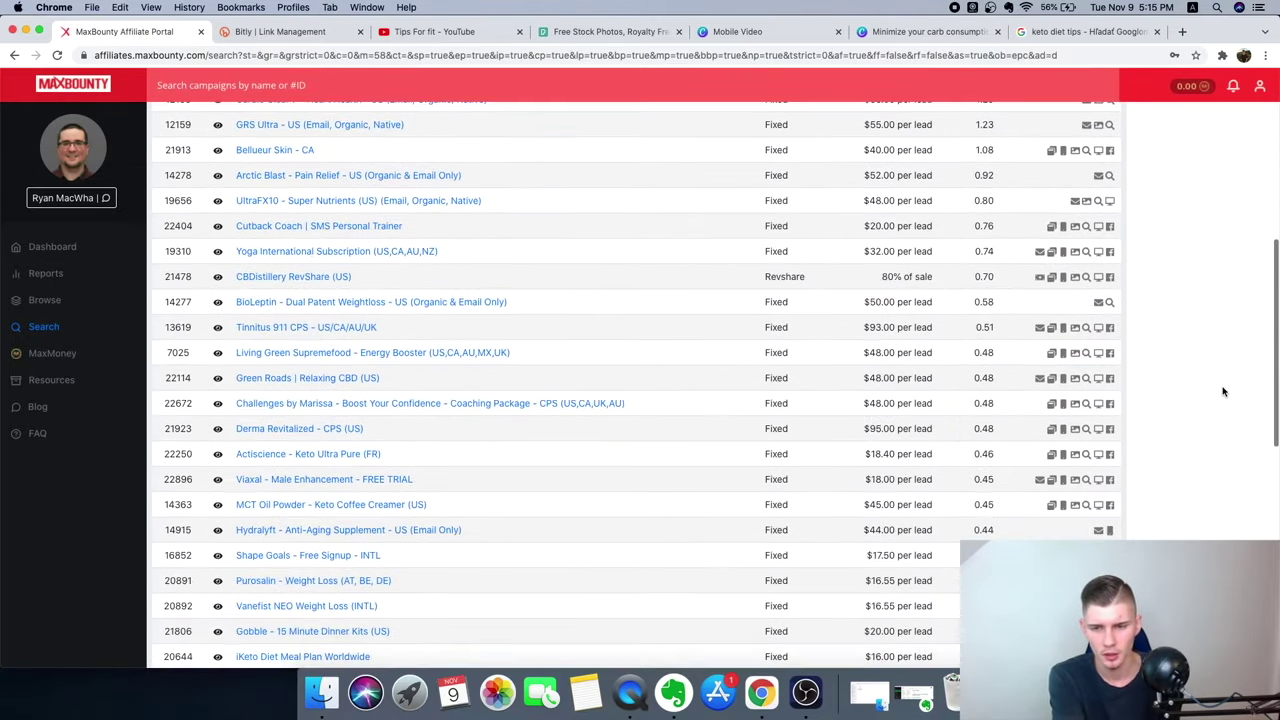
scroll(1222, 391, down, 2)
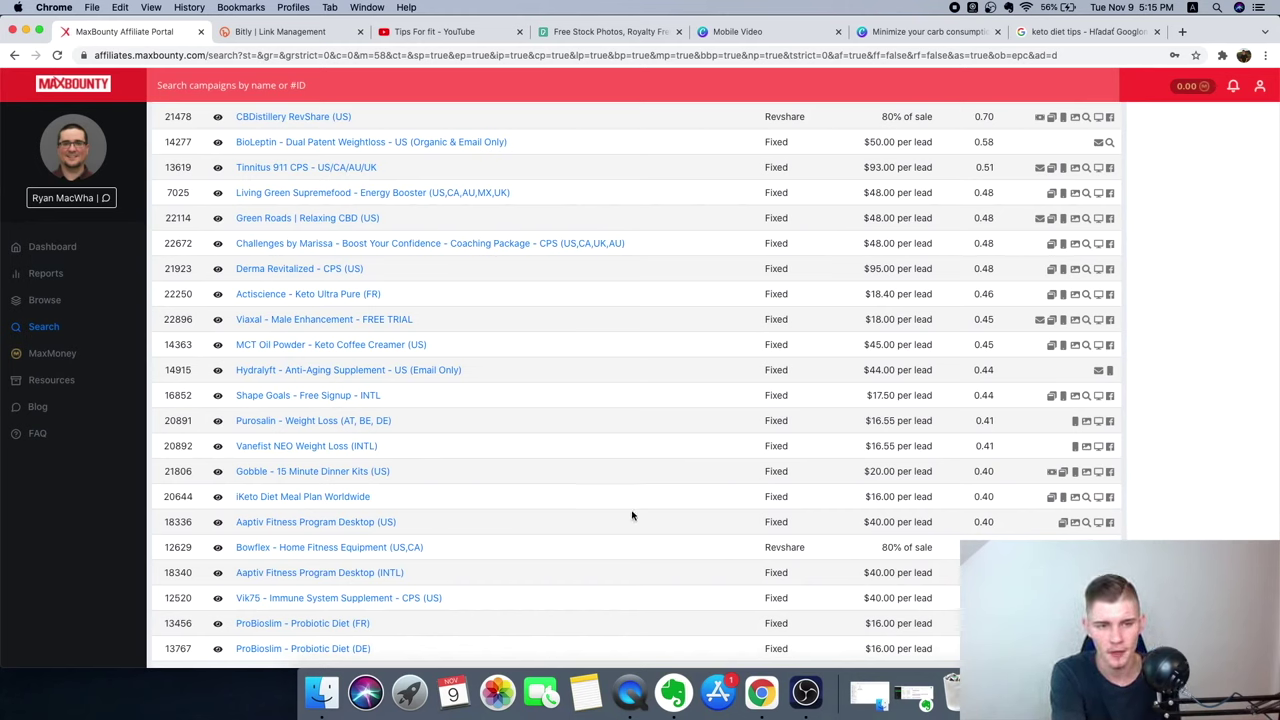
click(308, 497)
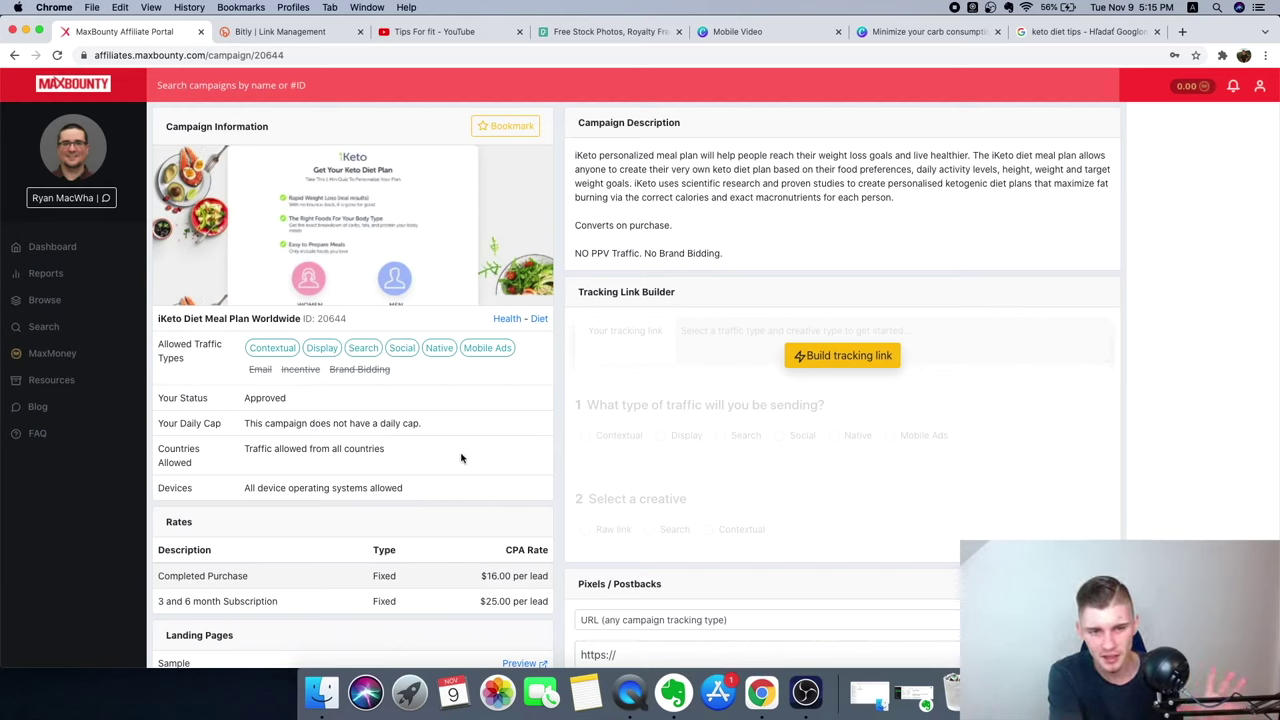
mouse_move(408, 353)
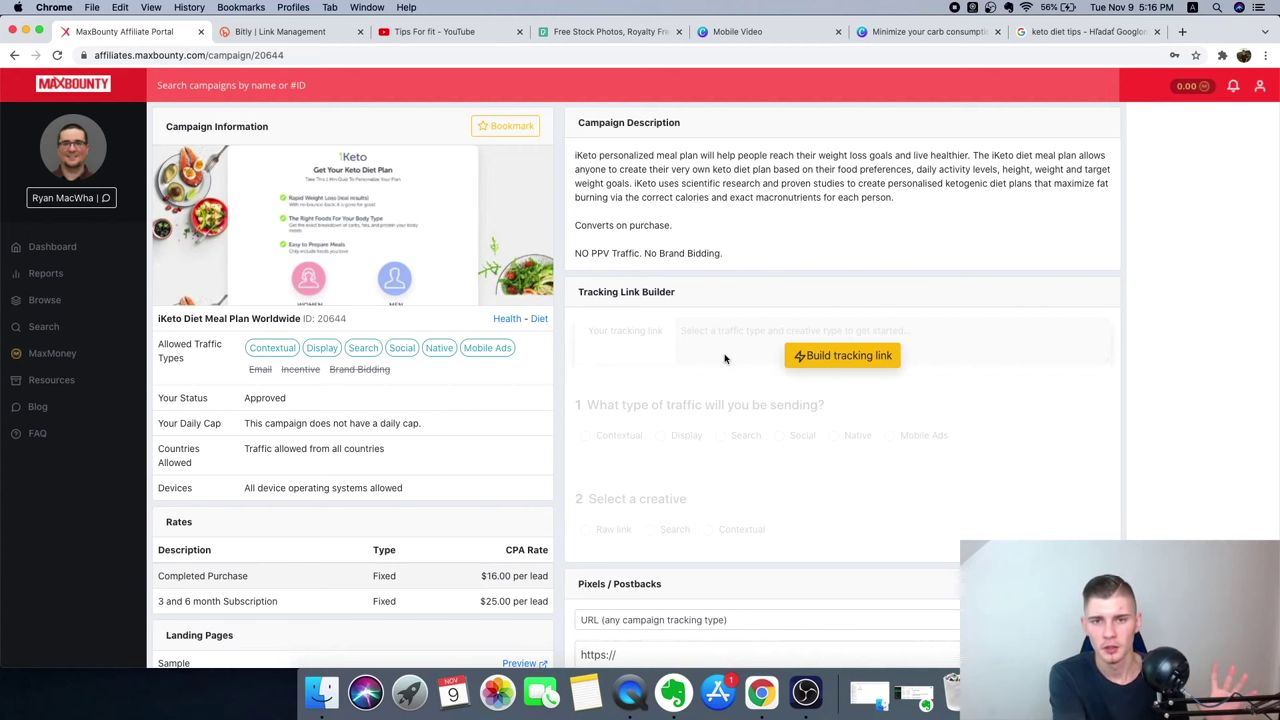
scroll(725, 358, down, 1)
scroll(725, 358, up, 1)
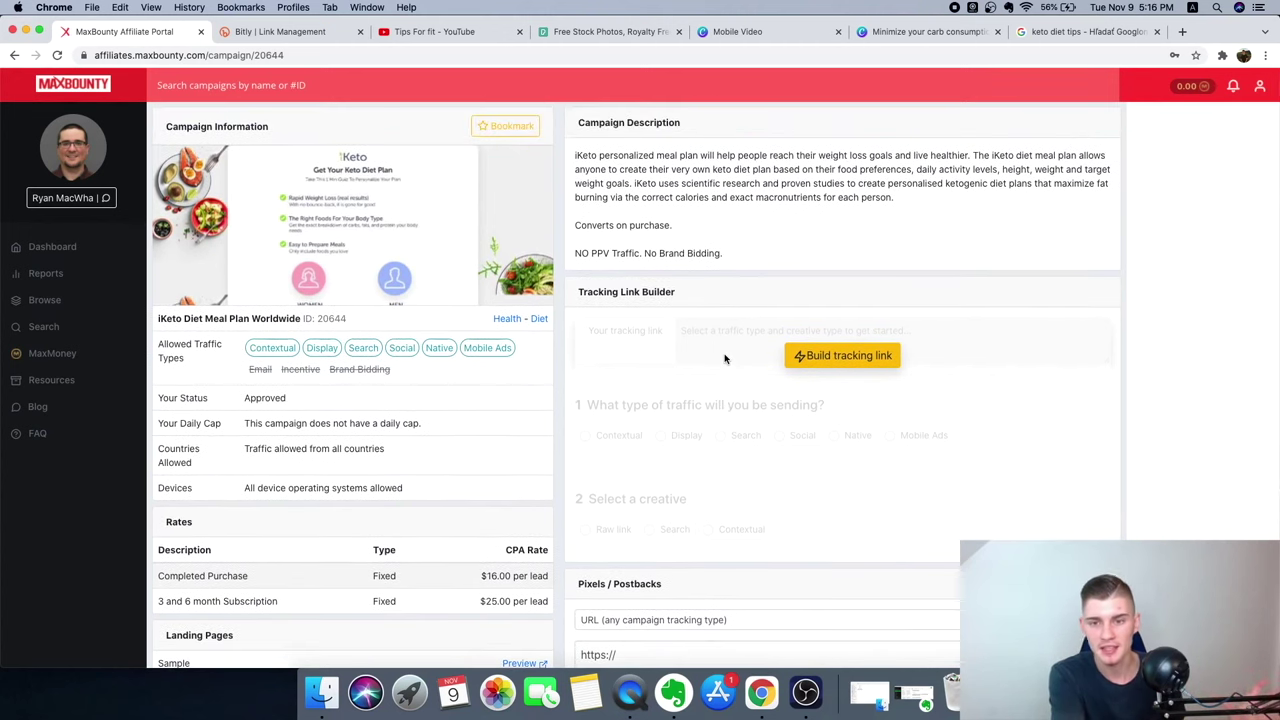
Build a tracking link for Social traffic with the Raw link creative and the iKeto Blog LP landing page.
click(822, 360)
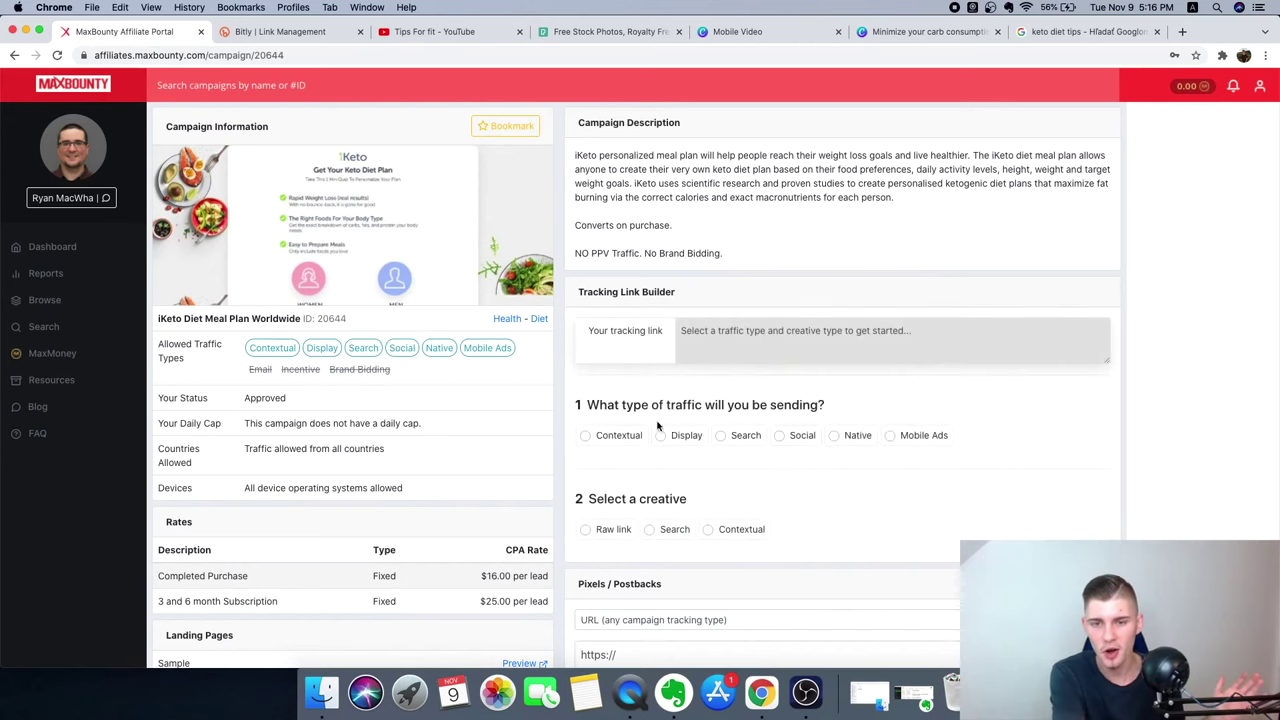
click(780, 436)
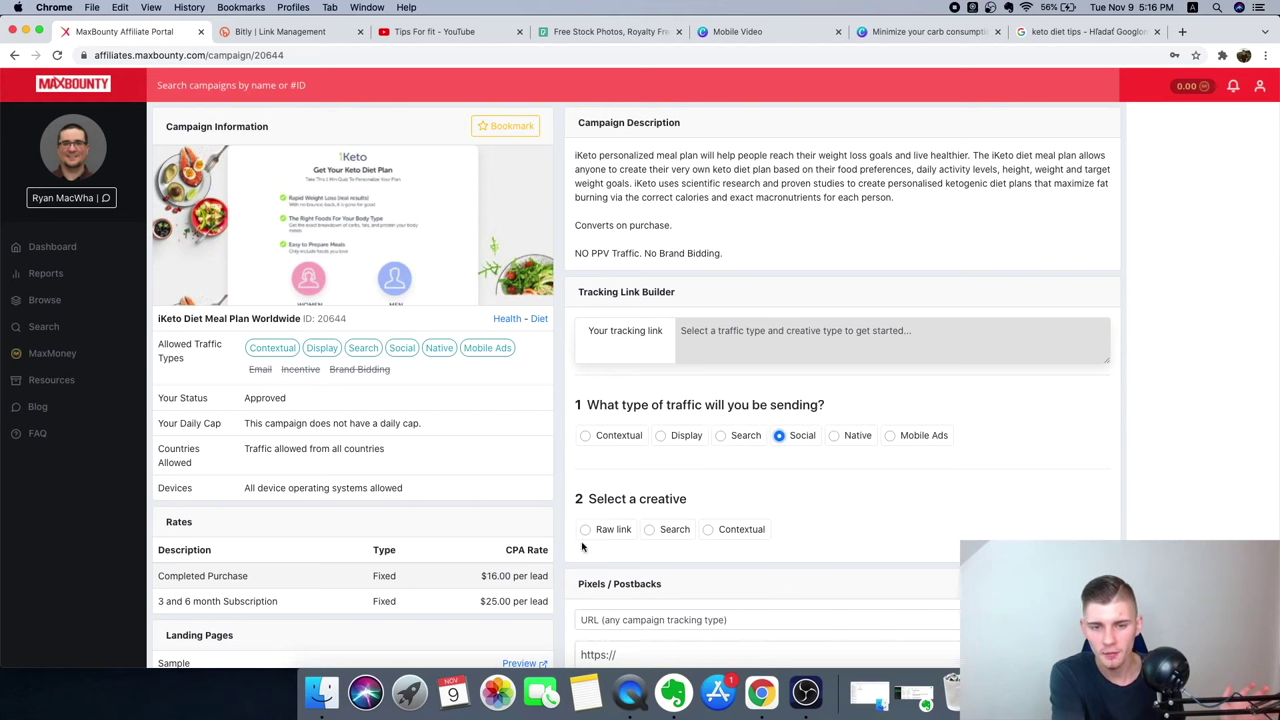
click(587, 530)
scroll(1173, 469, down, 3)
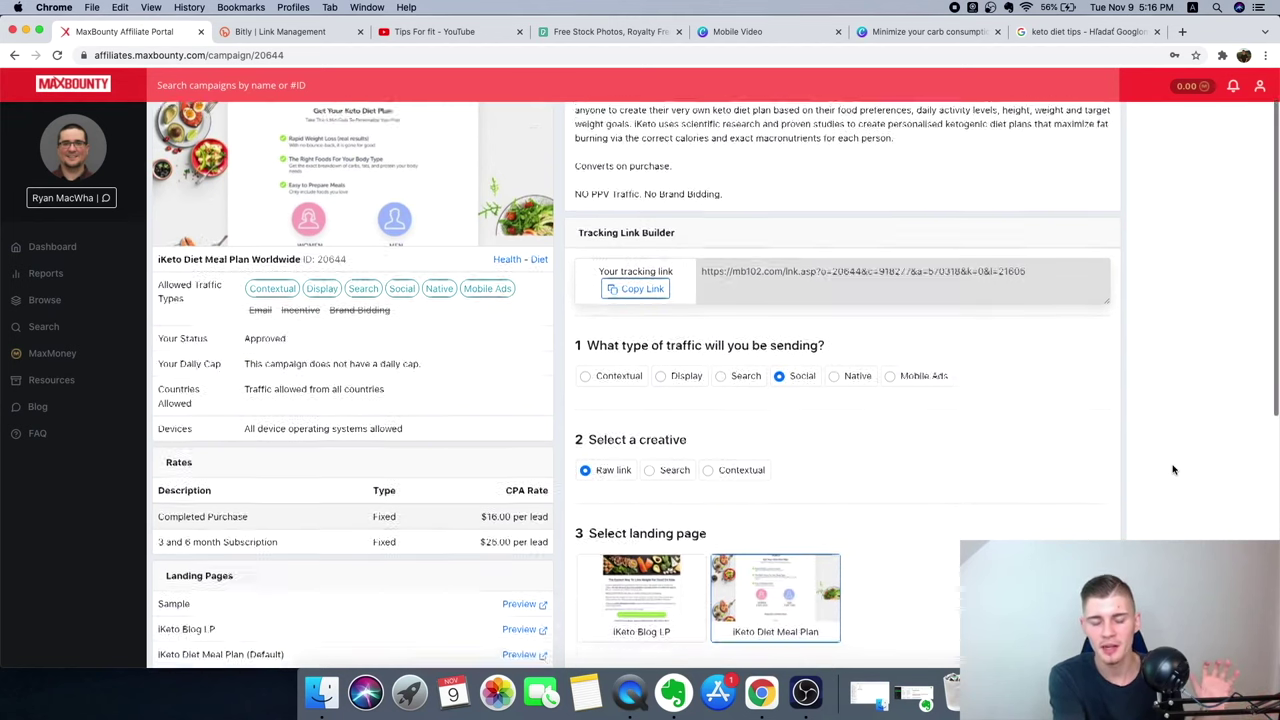
scroll(1173, 469, down, 2)
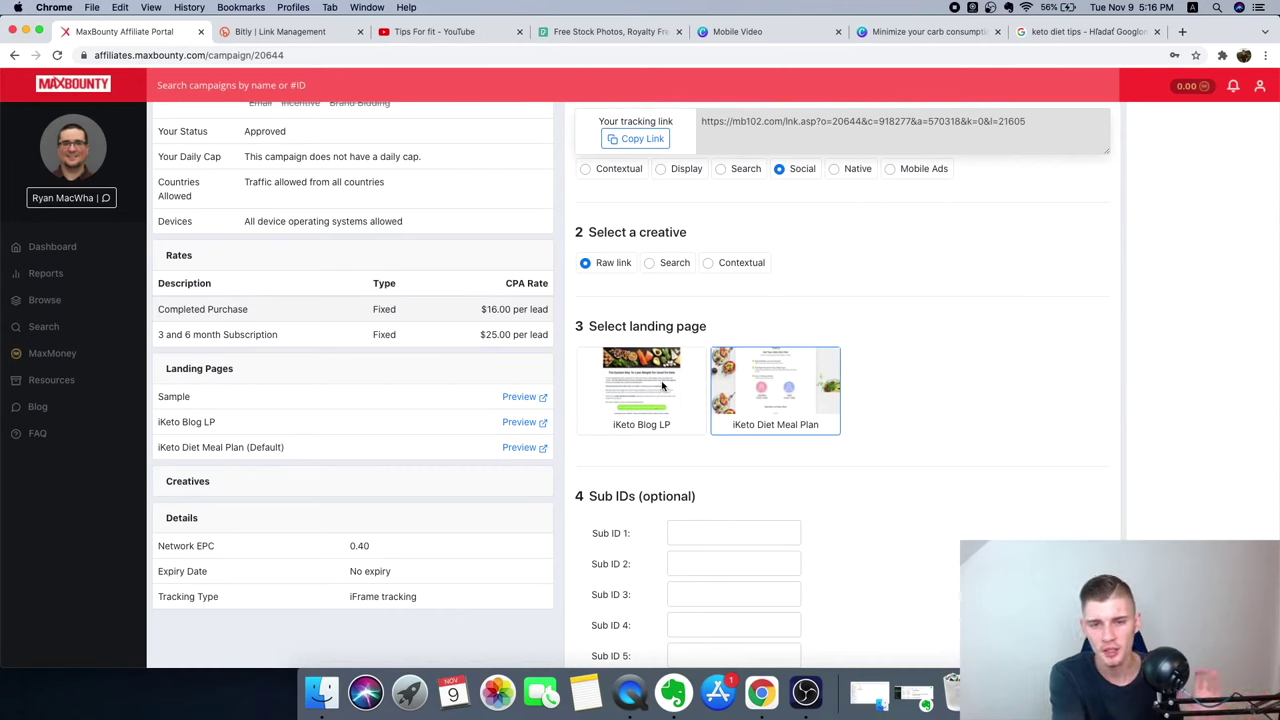
click(680, 410)
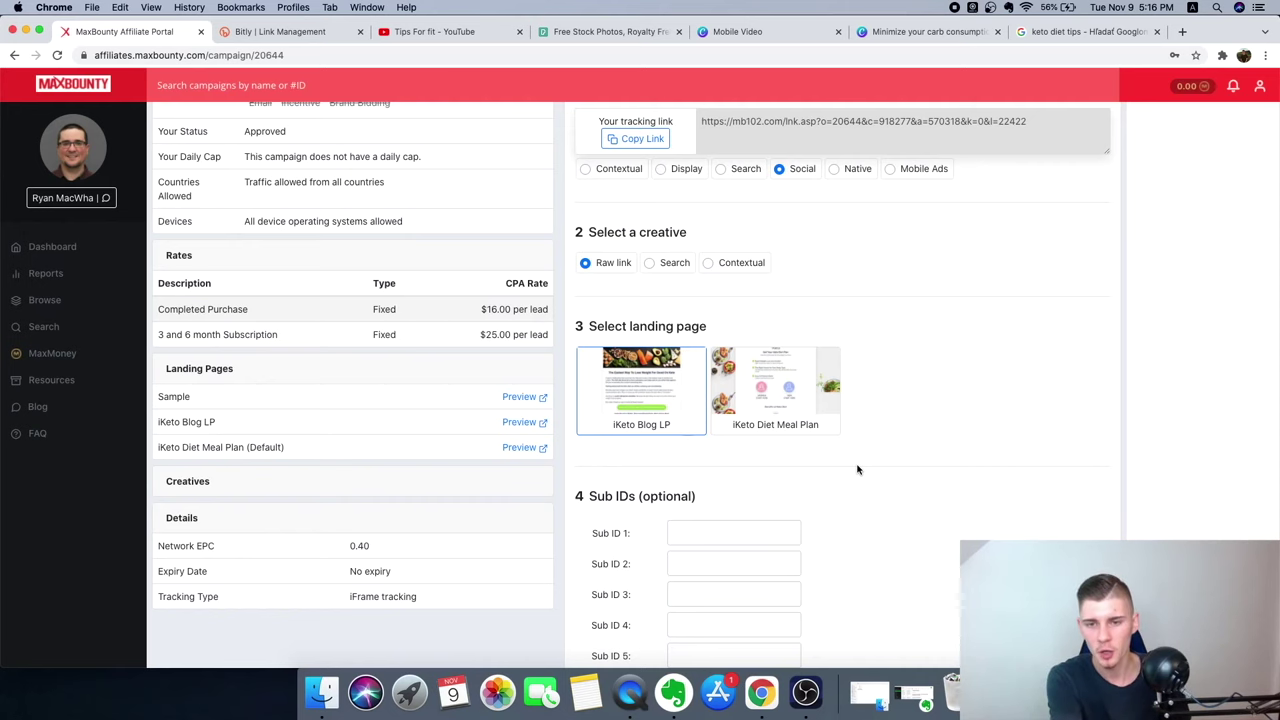
scroll(926, 522, down, 5)
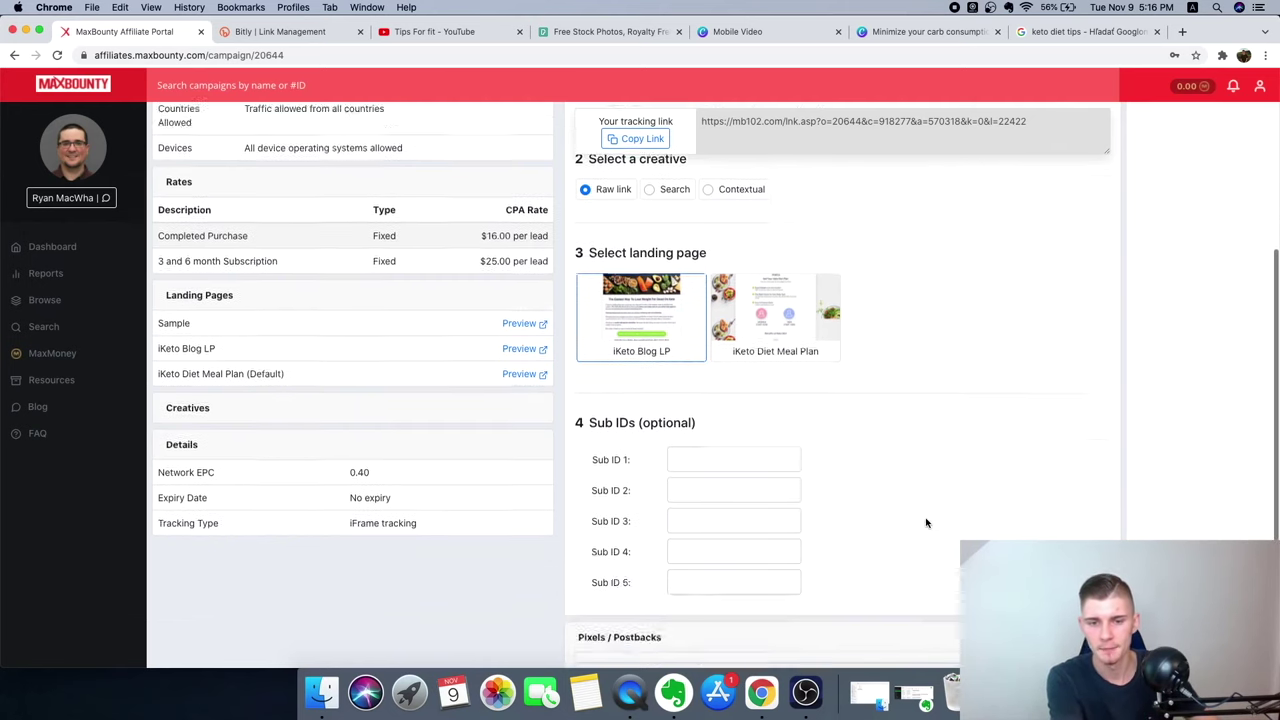
scroll(926, 522, down, 1)
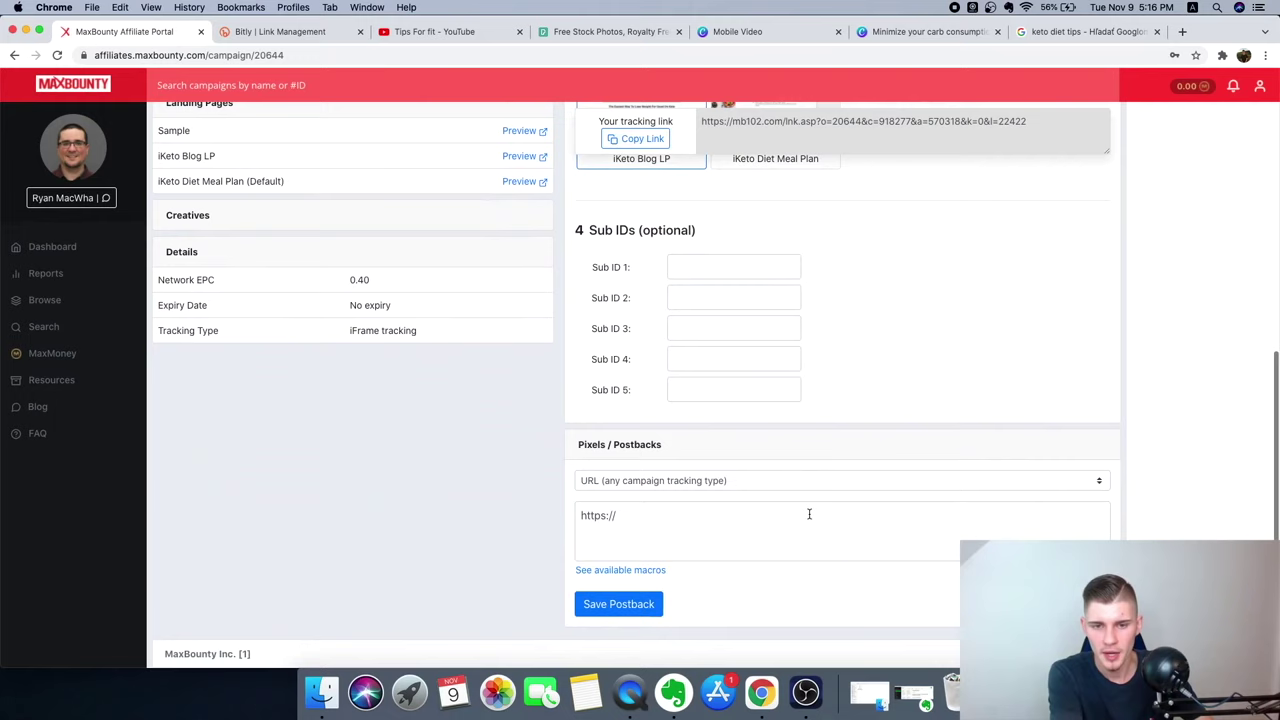
click(645, 480)
click(632, 487)
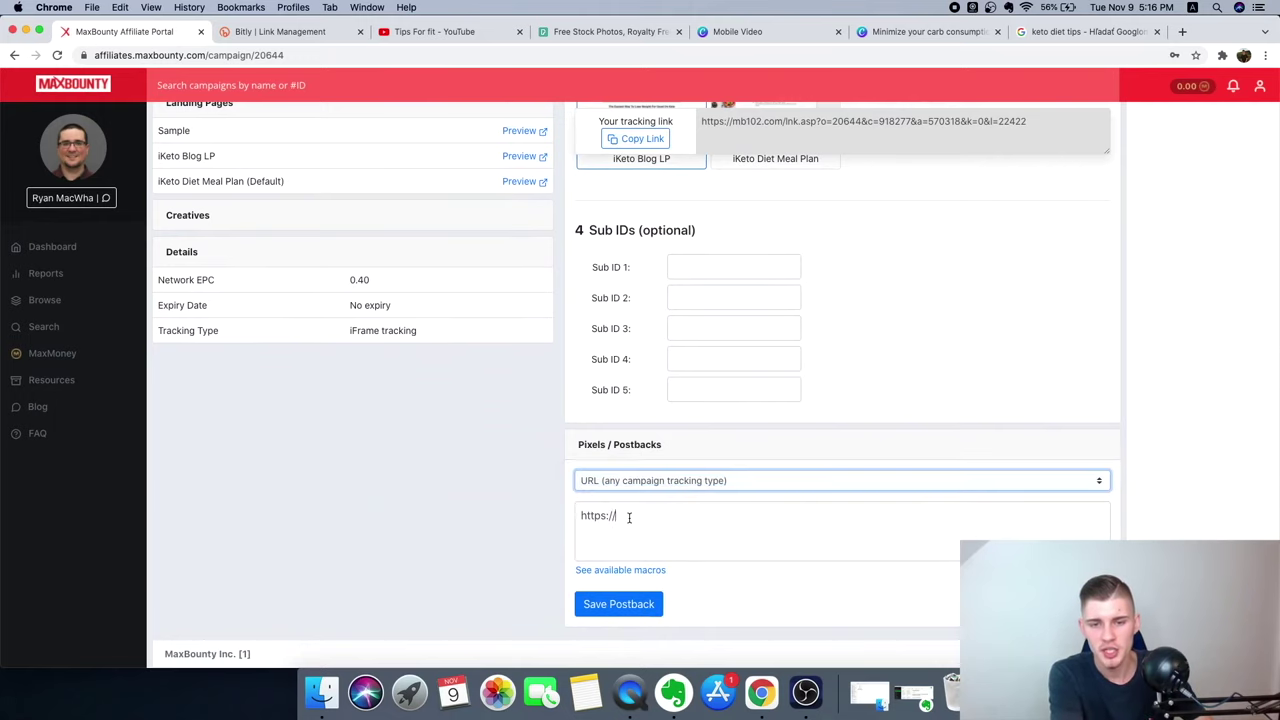
click(627, 517)
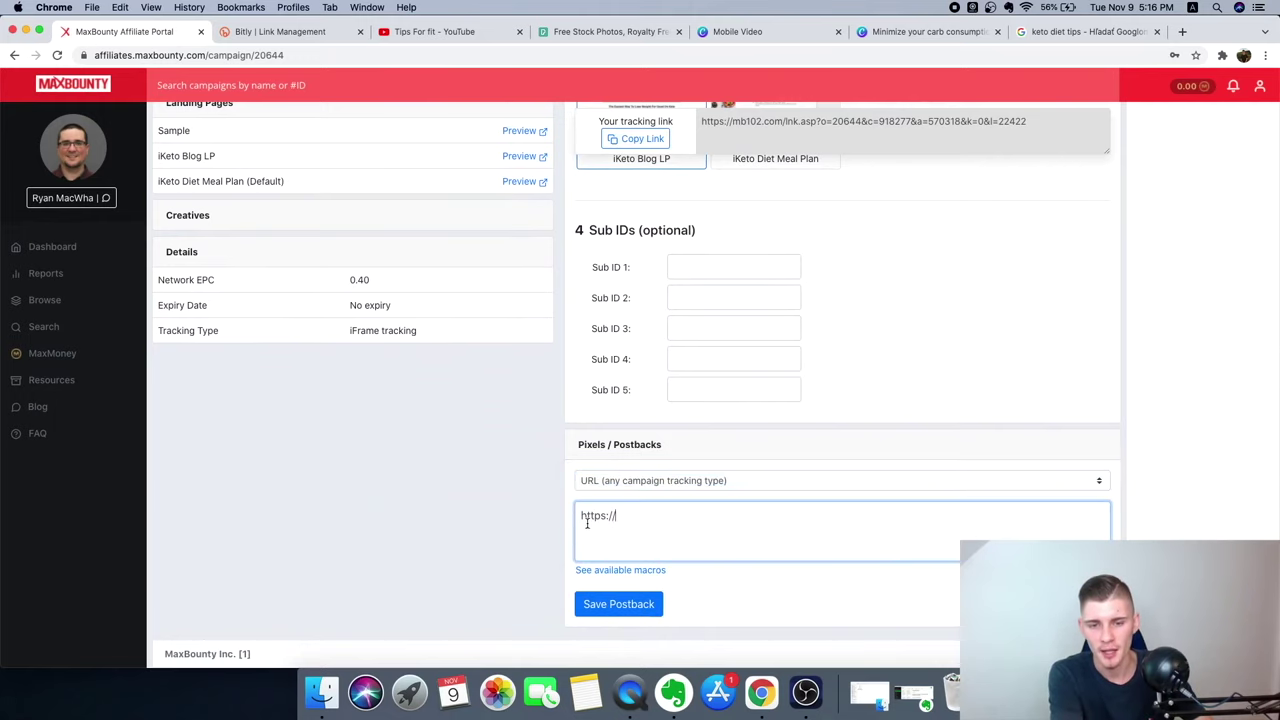
click(607, 612)
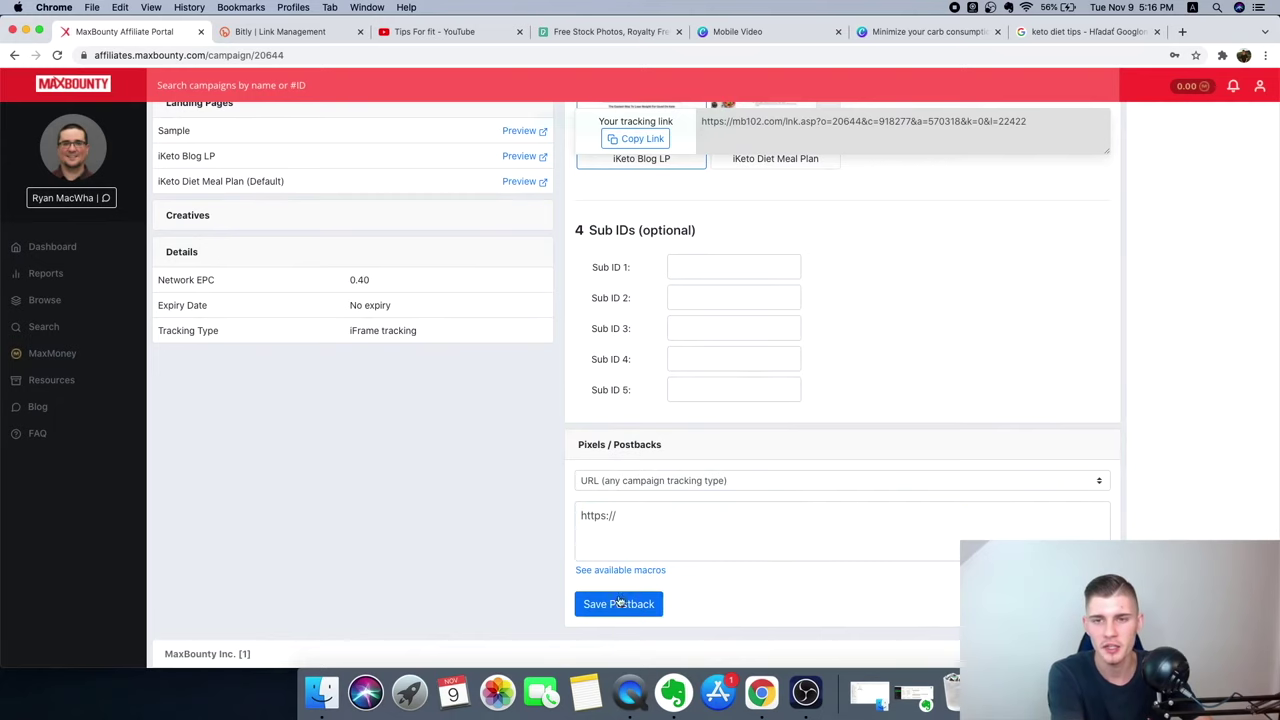
Copy the finished tracking link and switch from Bitly back to the MaxBounty campaign page.
scroll(930, 265, up, 5)
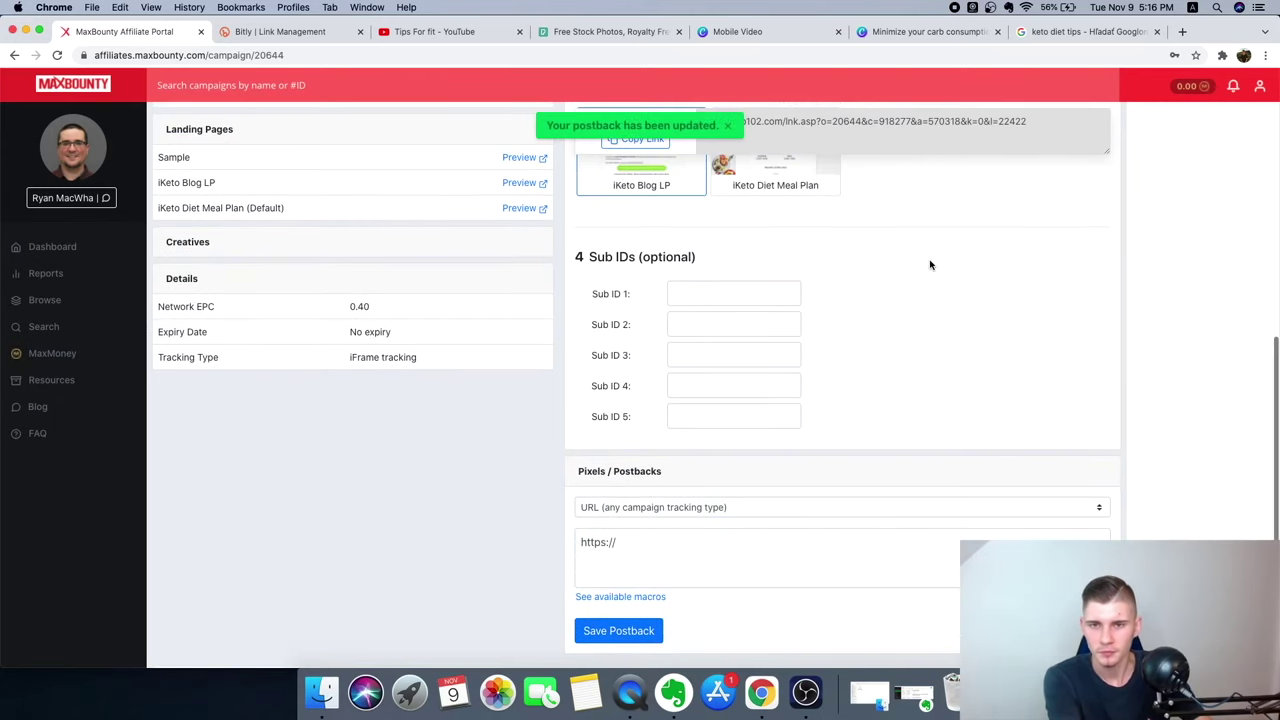
scroll(930, 262, up, 1)
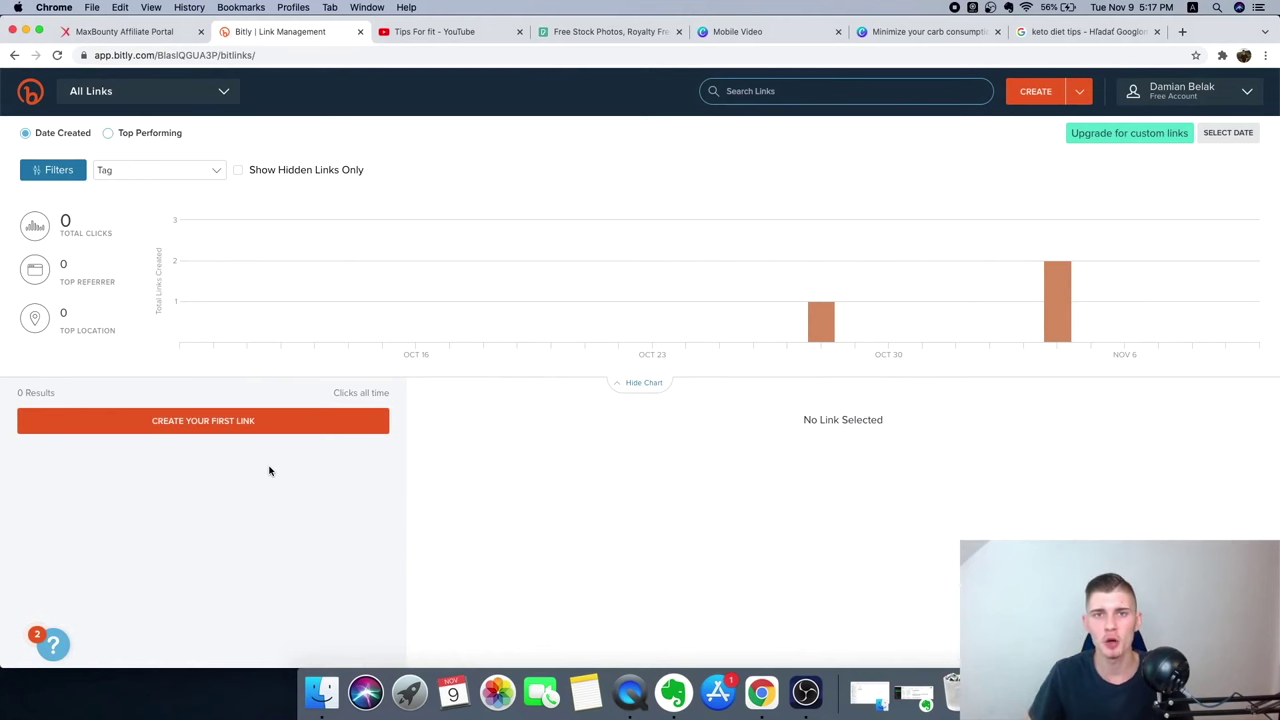
click(130, 33)
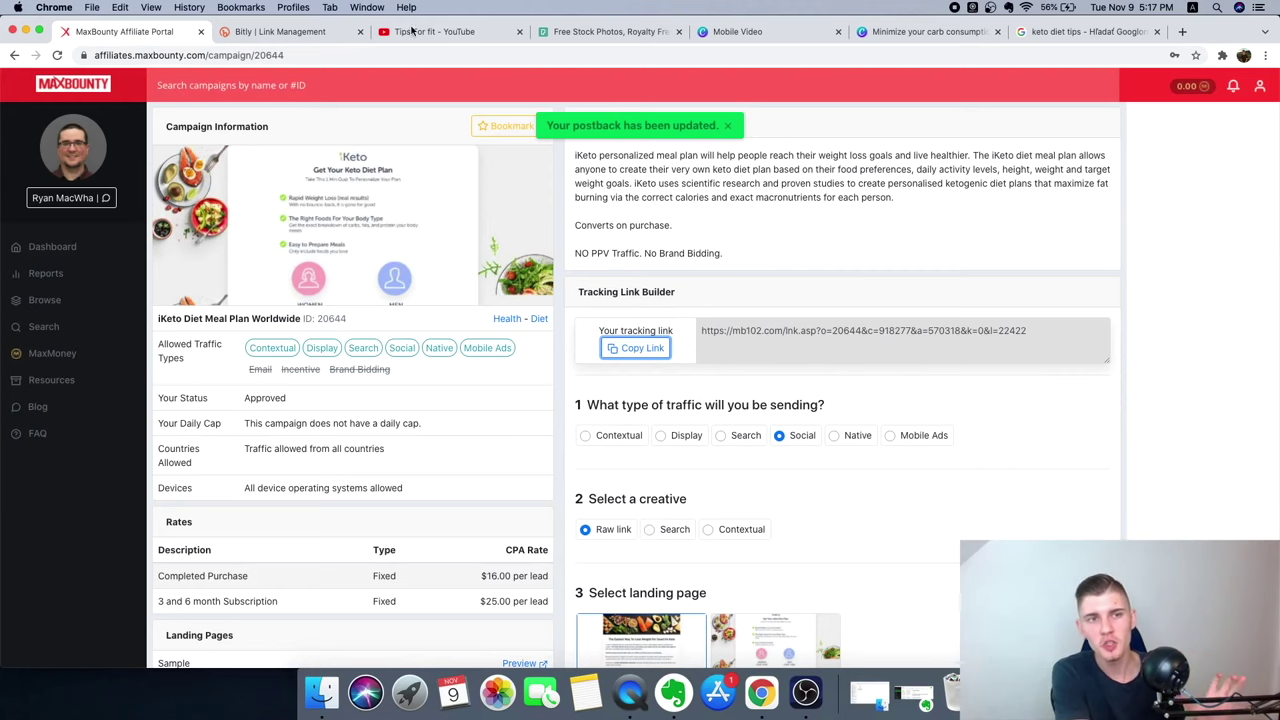
Switch to Bitly and create a bit.ly short link from the copied MaxBounty tracking link.
click(280, 31)
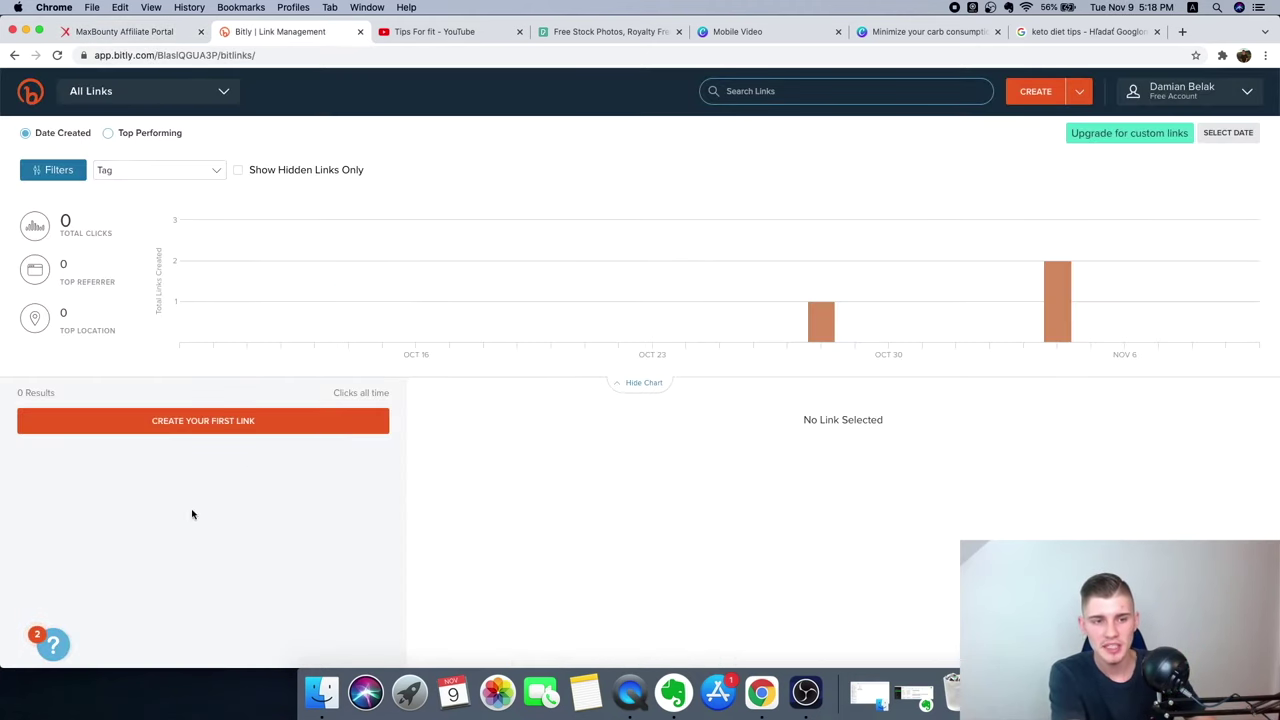
click(226, 420)
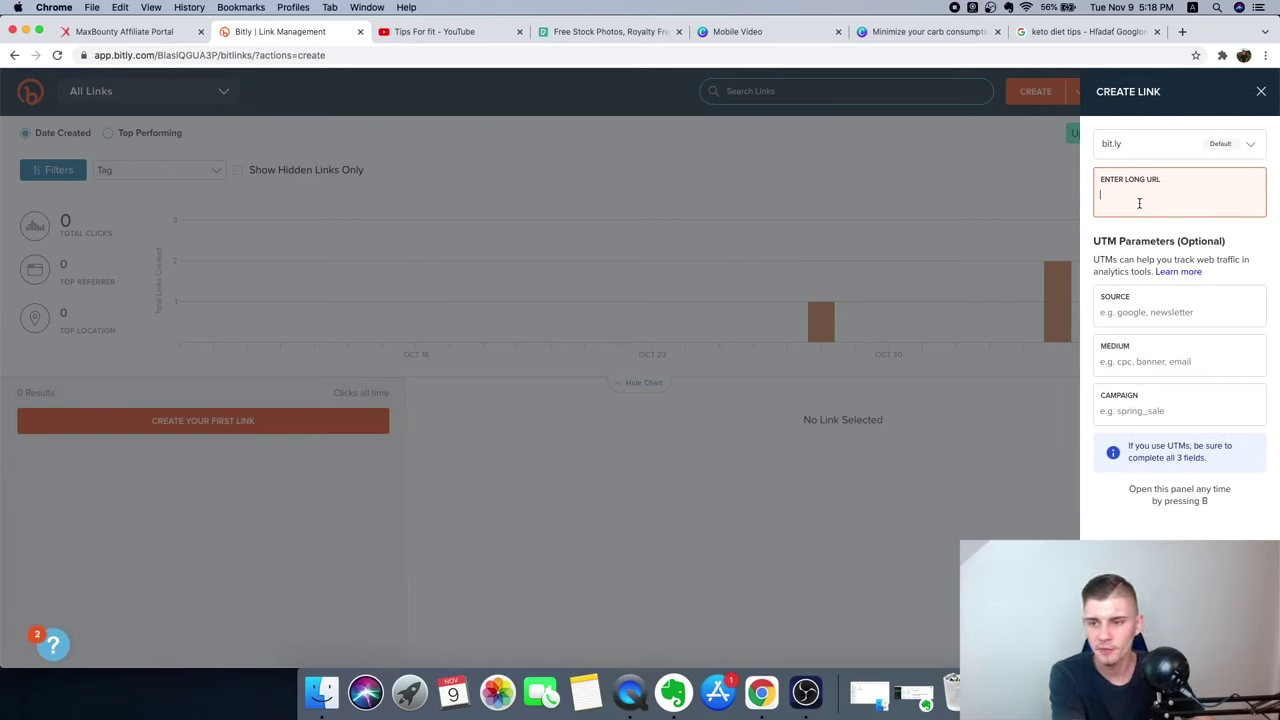
text(https://mb102.com/lnk.asp?o=20644&c=918277&a=570318&k=0&l=22422)
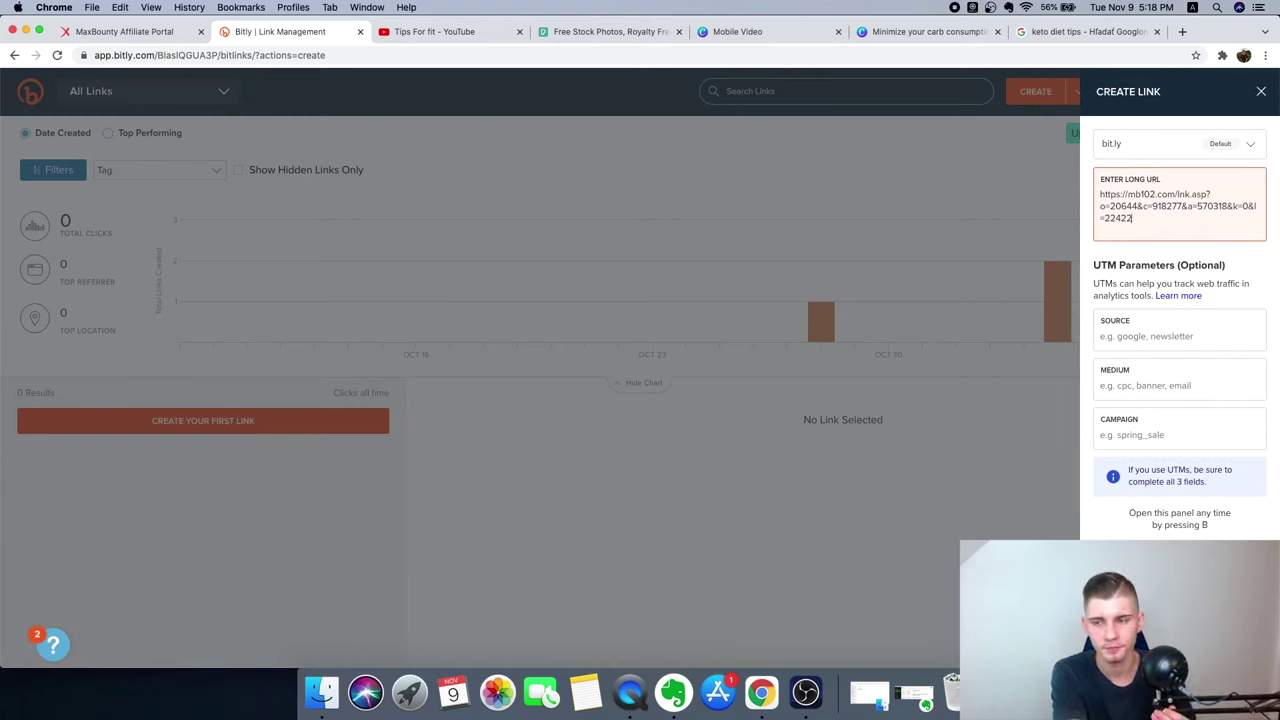
key(Return)
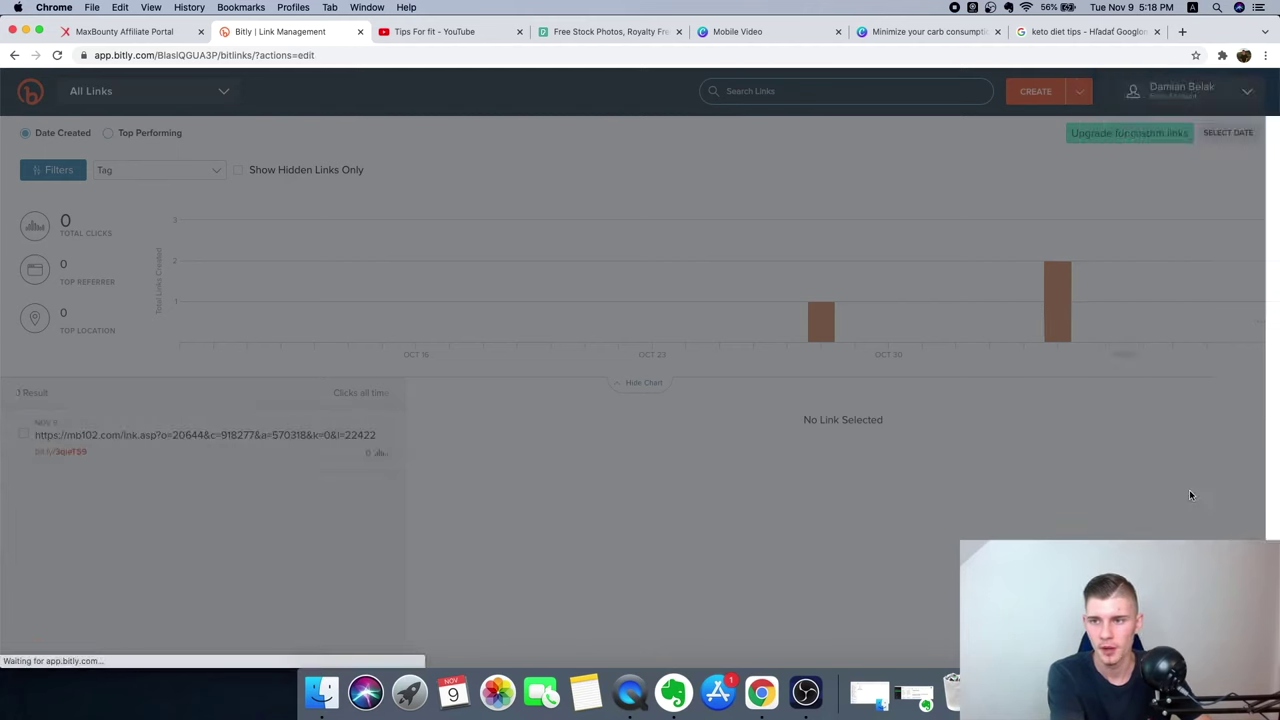
Enter iKeto as the title of the new short link.
click(1187, 241)
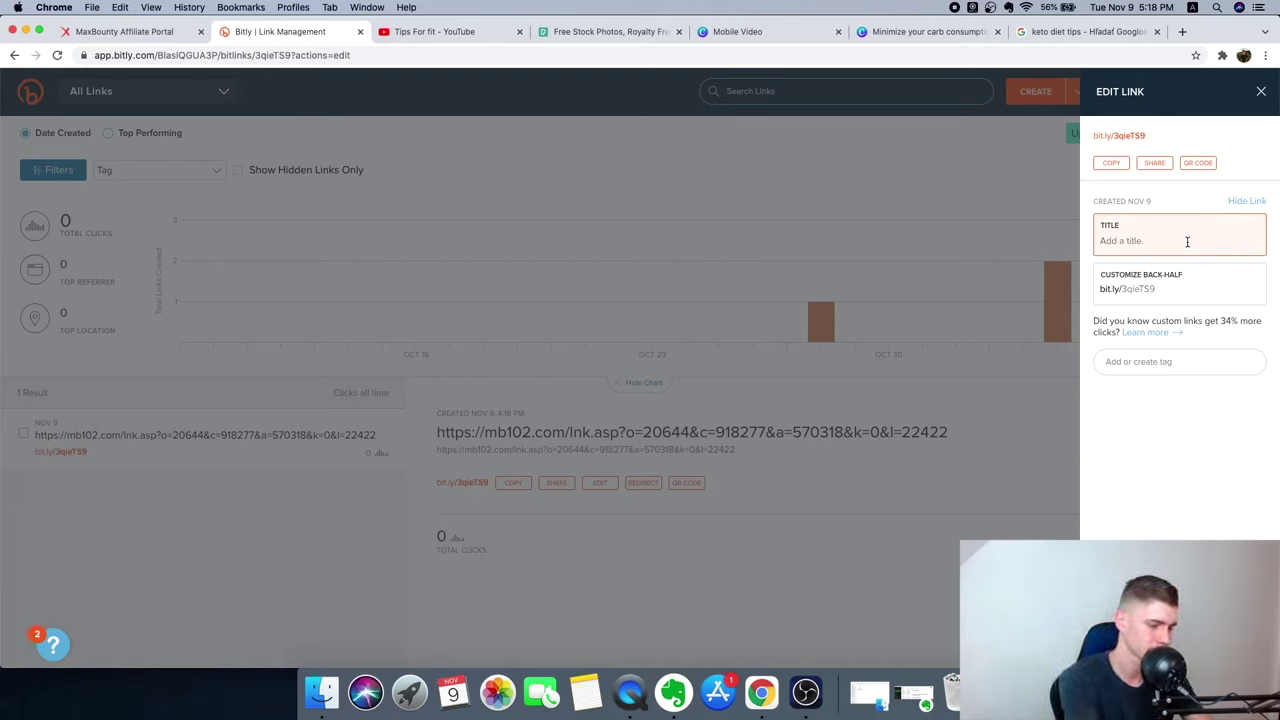
text(i)
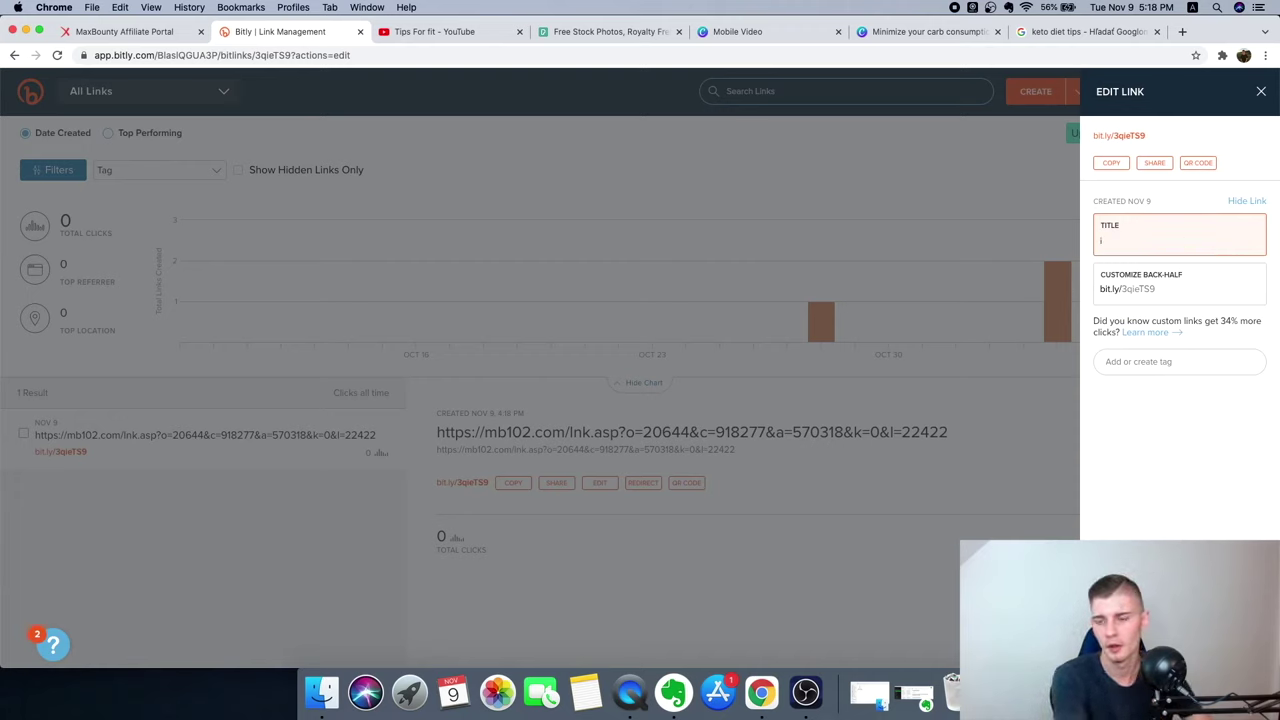
text(Keto)
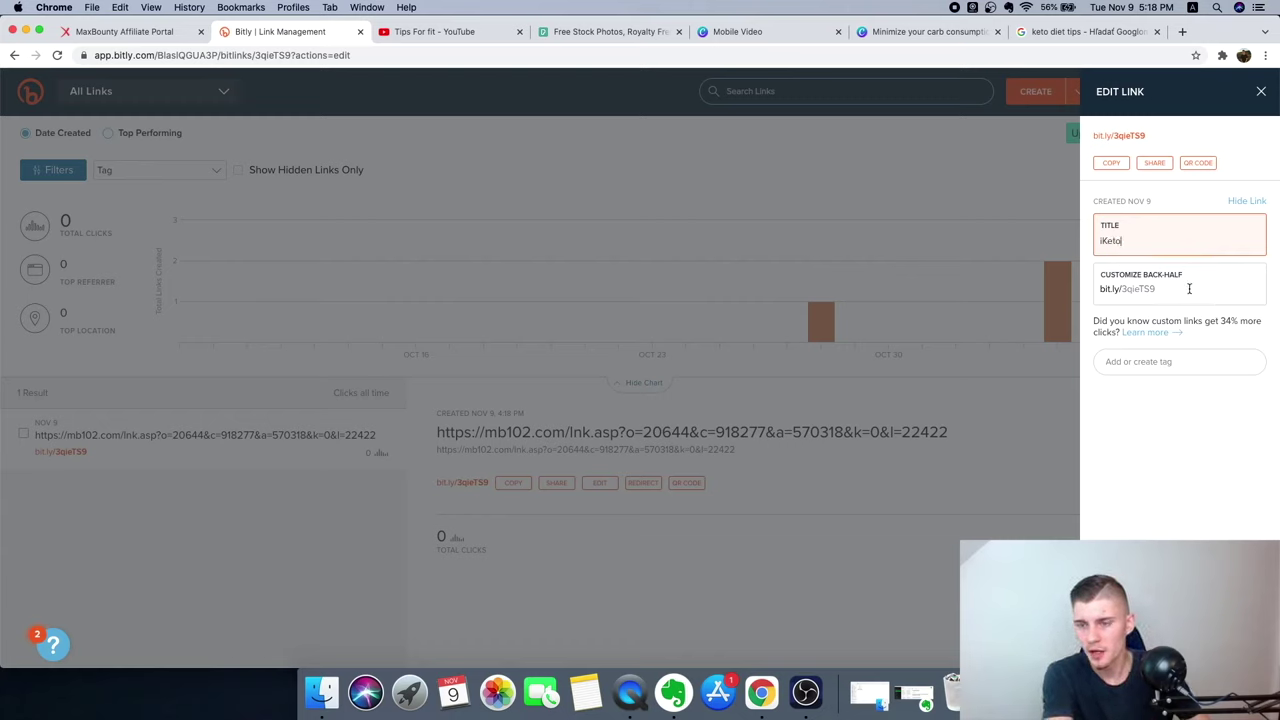
Try to customize the short link's back-half as ketodiettips, checking the MaxBounty campaign page before entering it.
click(1189, 288)
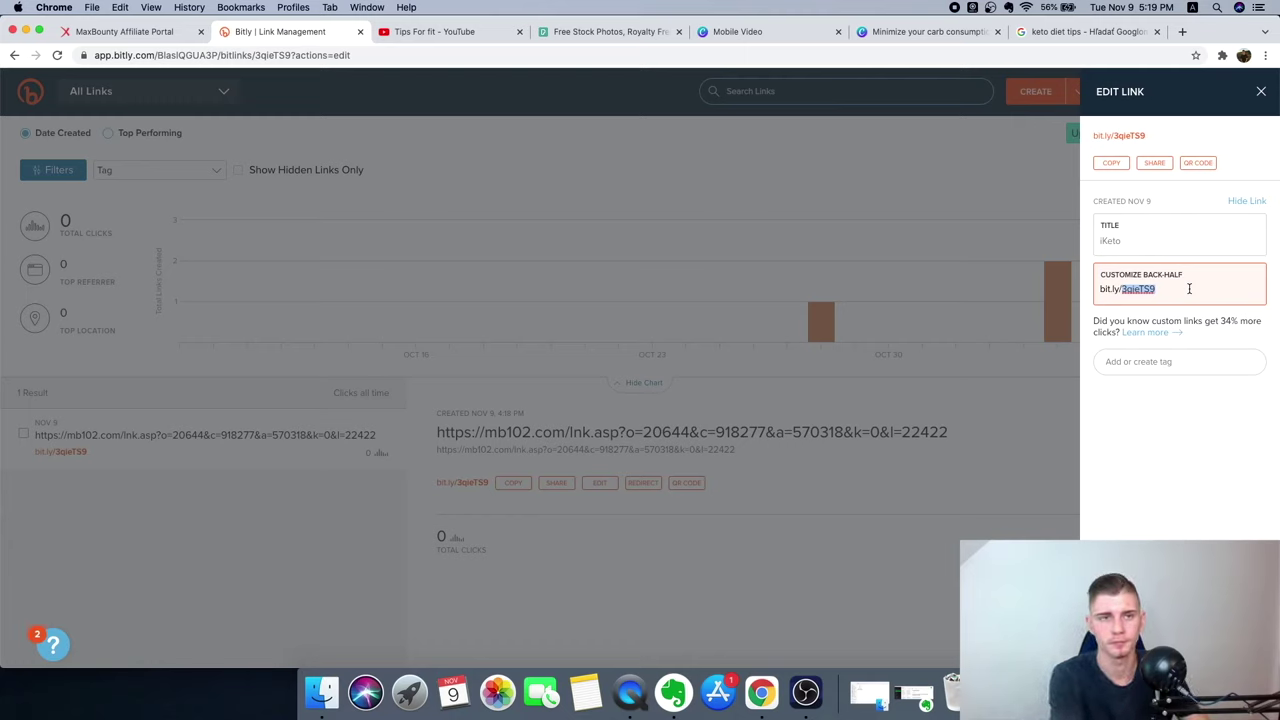
click(140, 31)
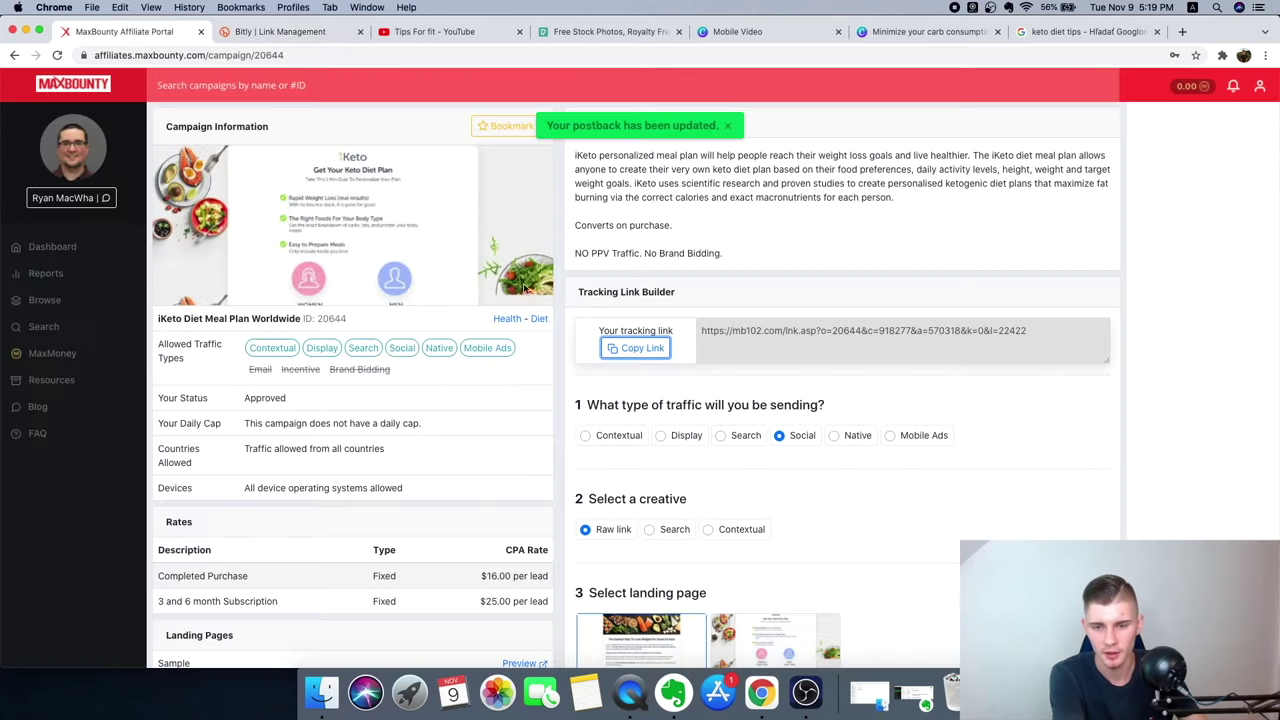
click(877, 540)
scroll(877, 540, down, 2)
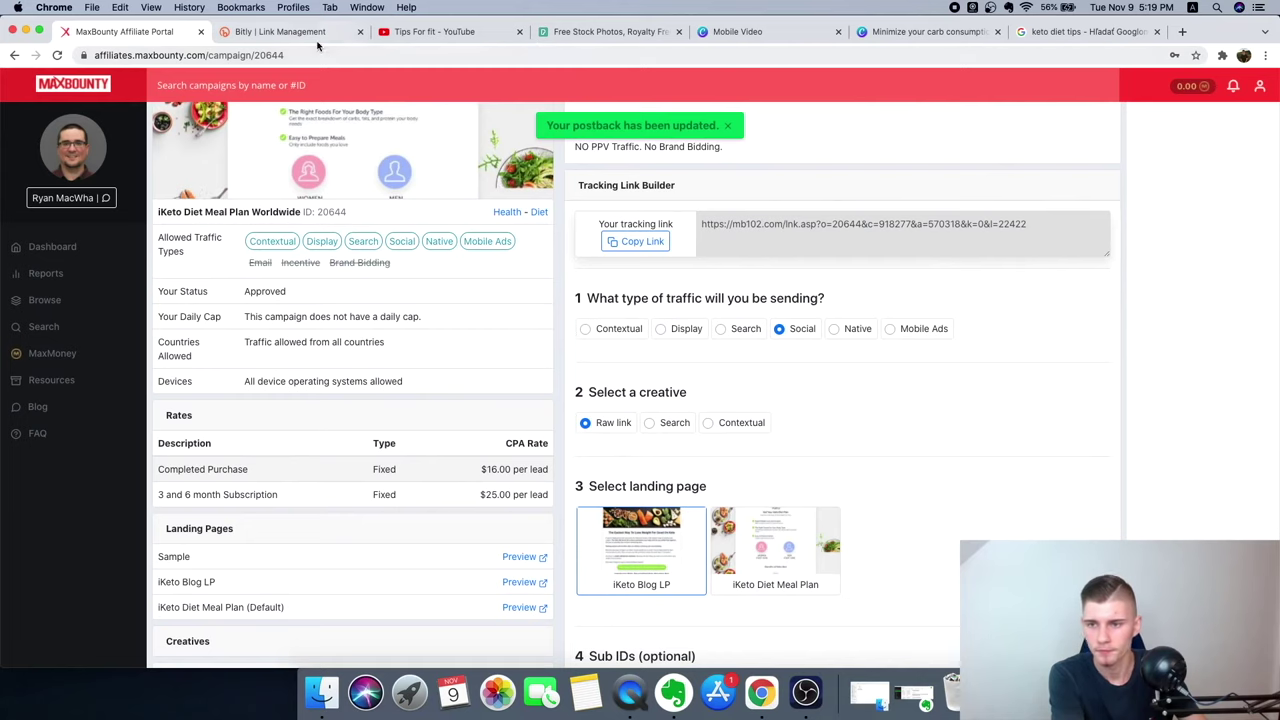
click(315, 36)
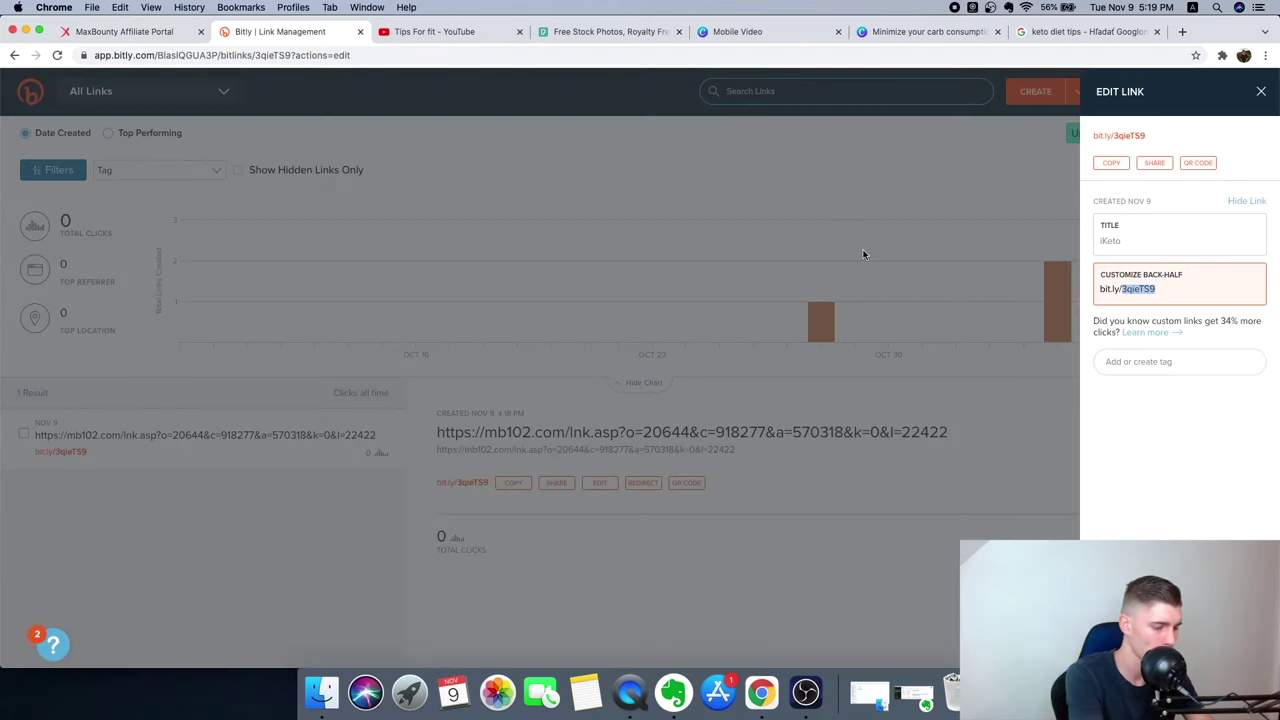
text(ketod)
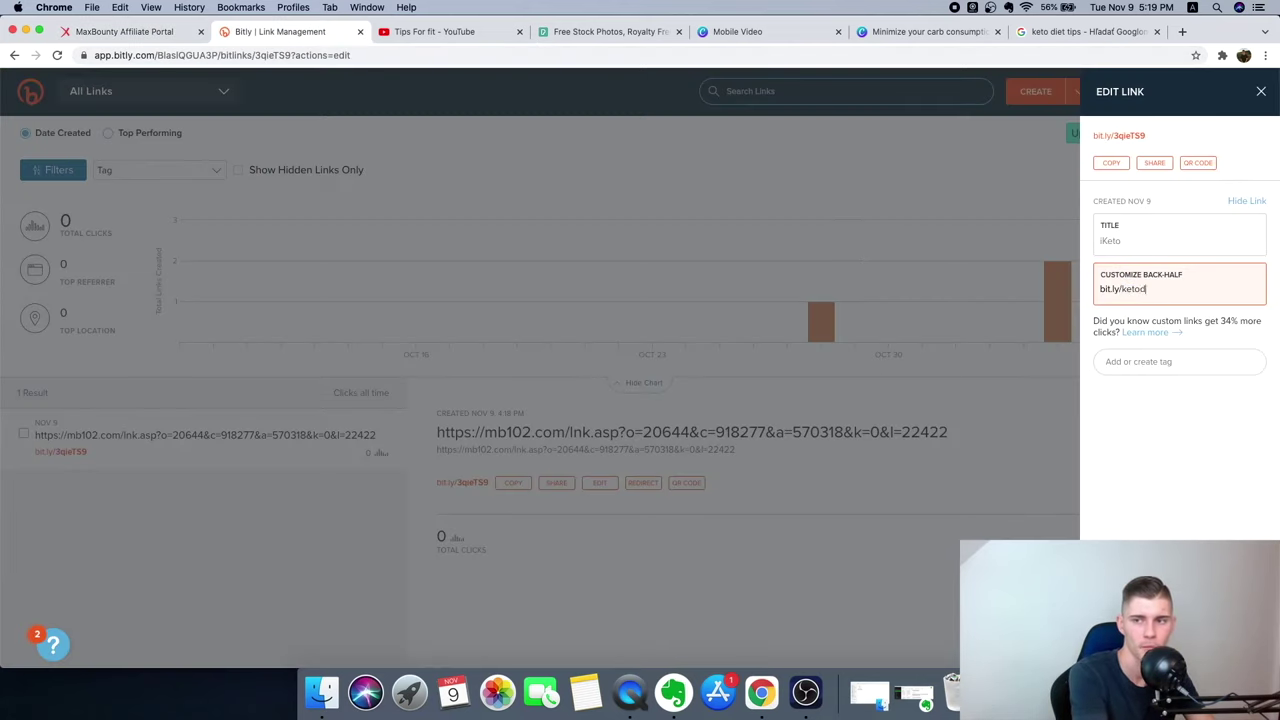
text(iettips)
key(super+a)
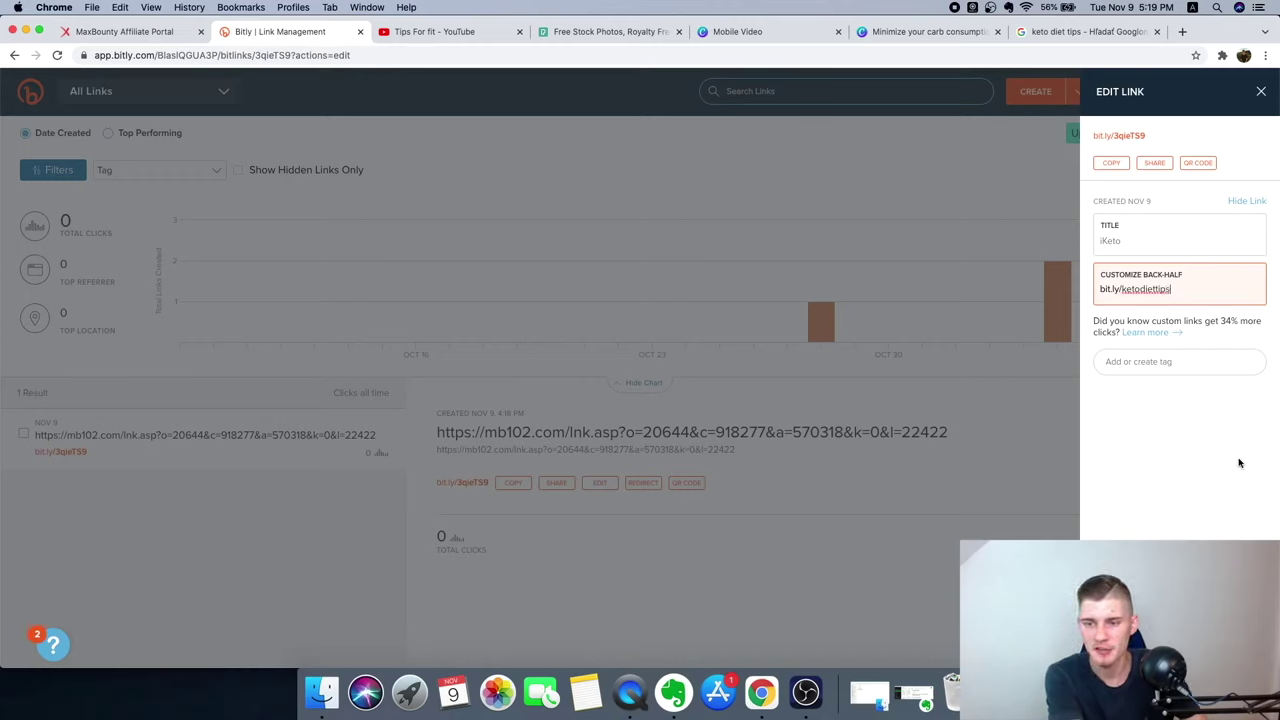
click(1212, 436)
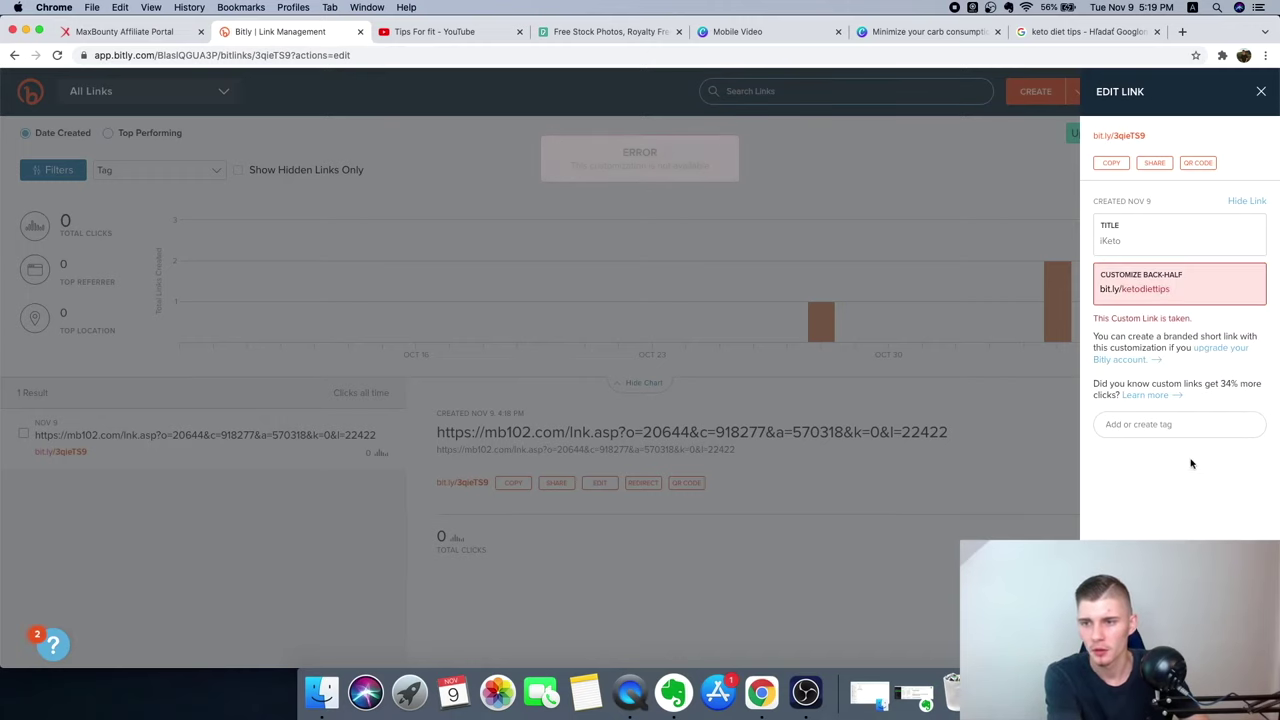
Change the short link's back-half to ketodiettips1, save it and close the link editor.
click(1174, 289)
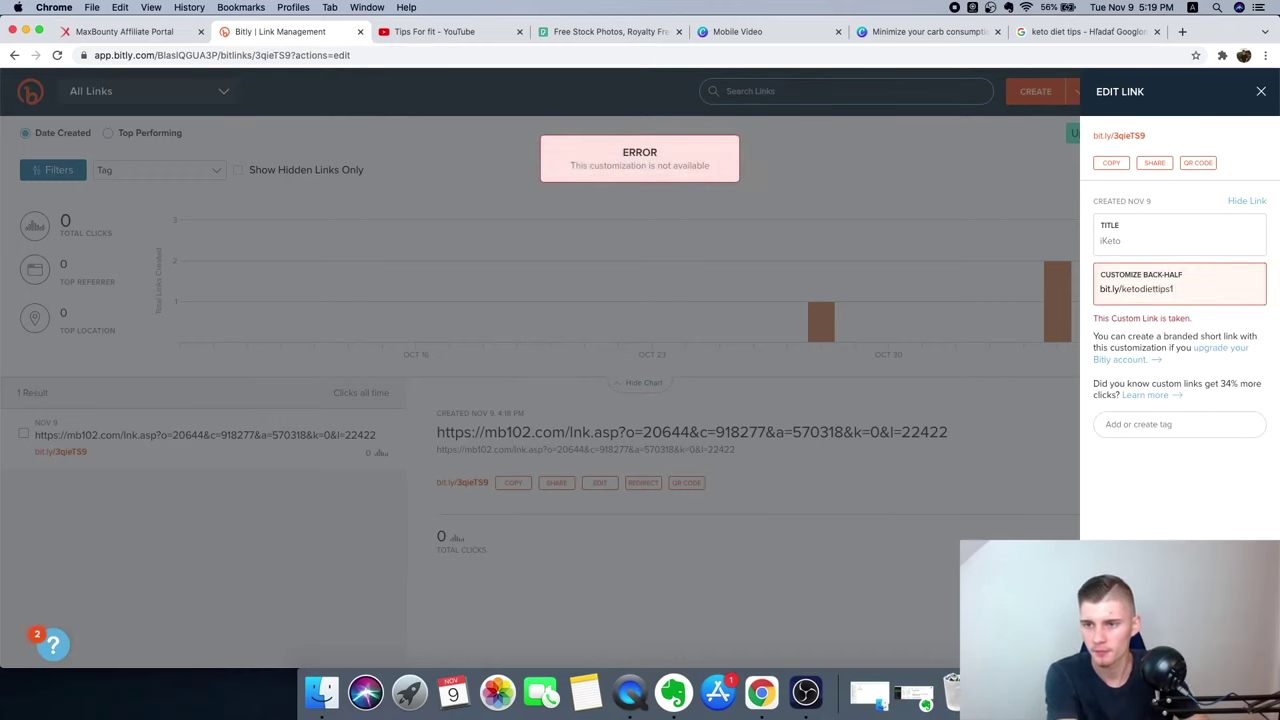
key(Return)
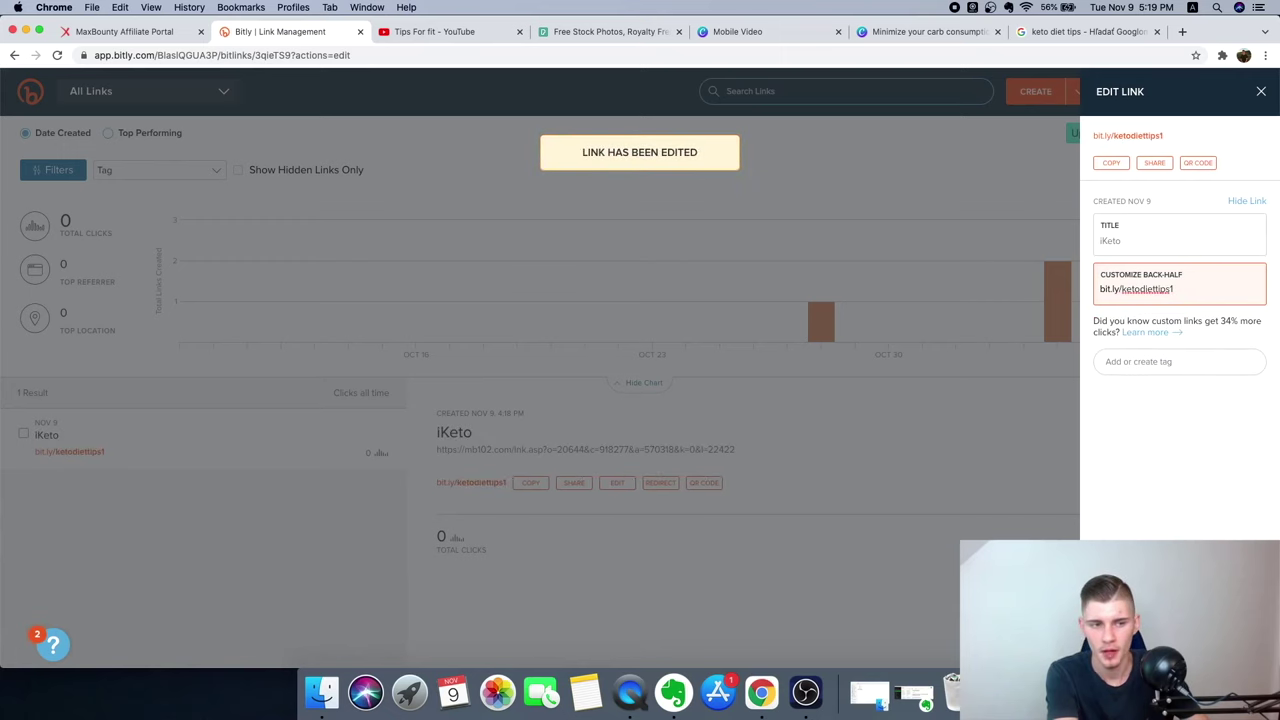
click(537, 397)
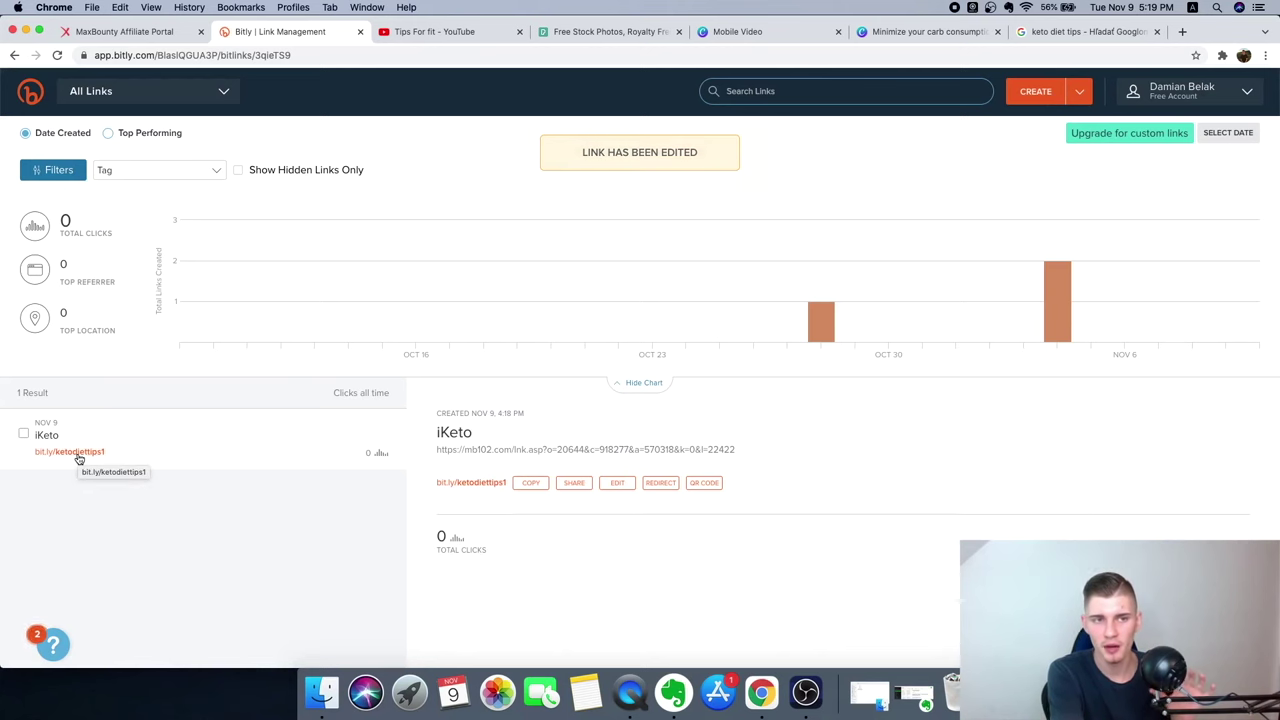
click(141, 36)
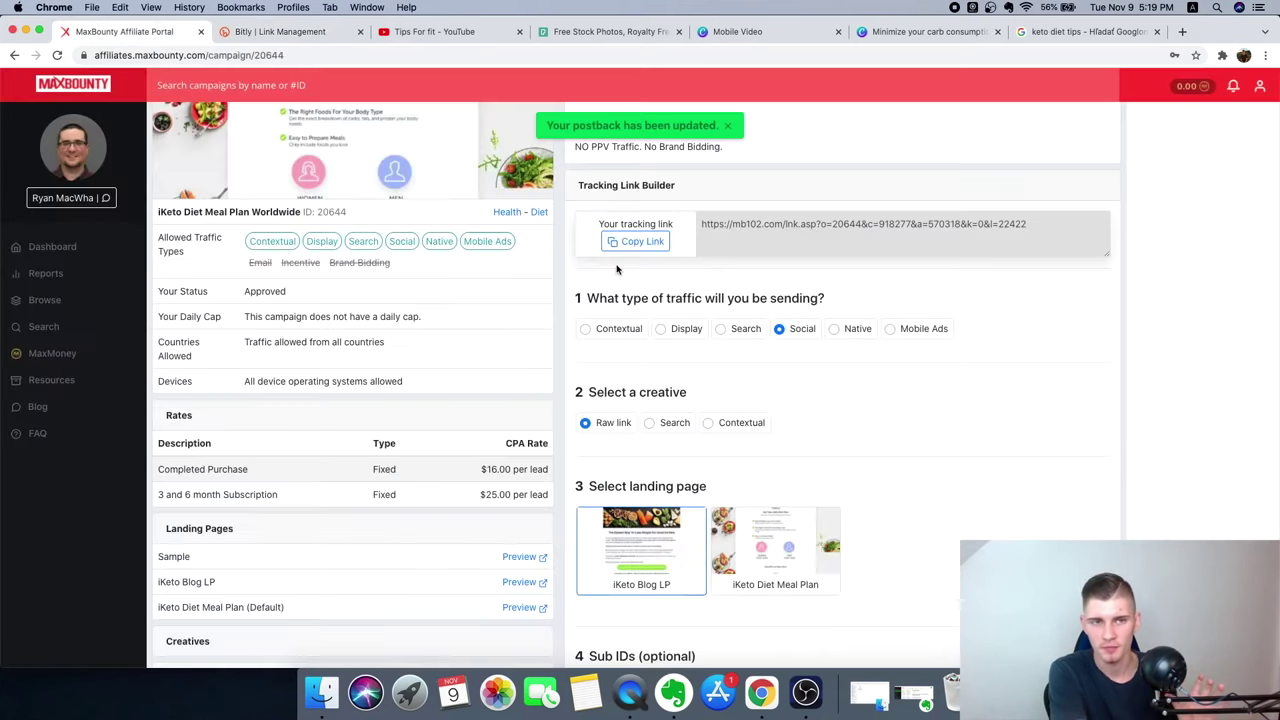
click(318, 38)
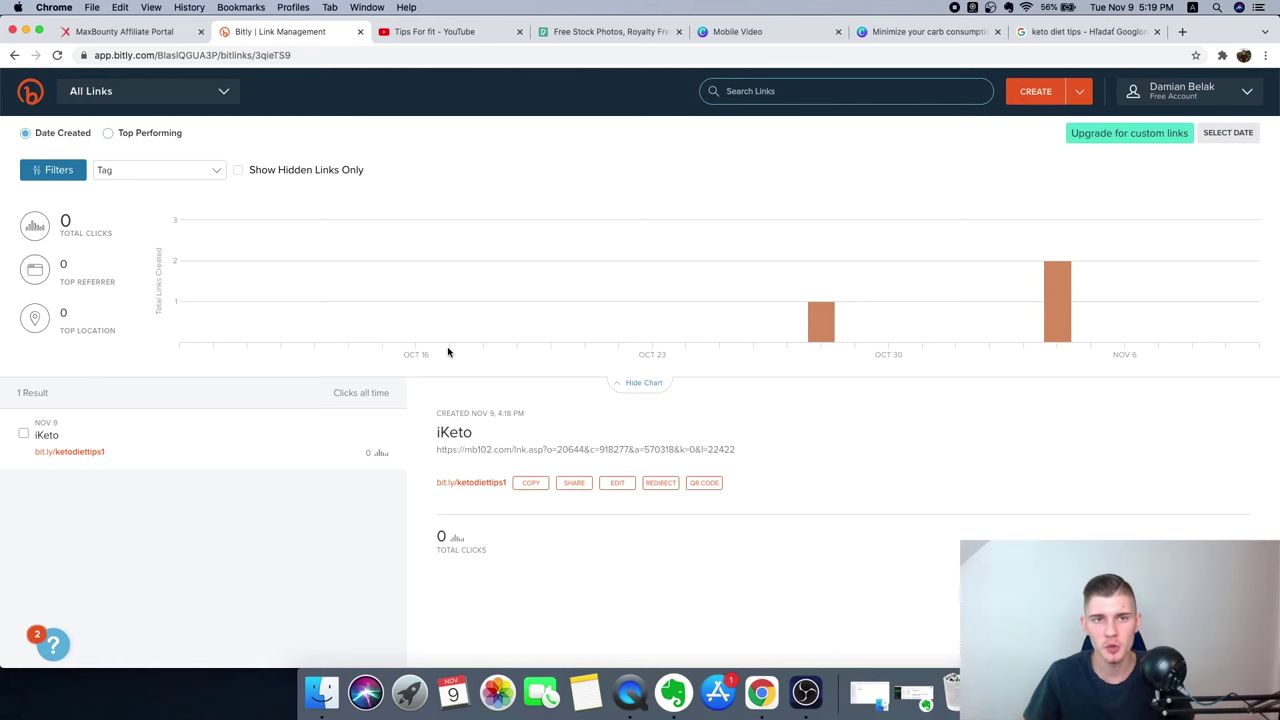
Switch to the Tips For fit channel's videos on YouTube and highlight #short in the "#short + Diet" search text.
click(466, 32)
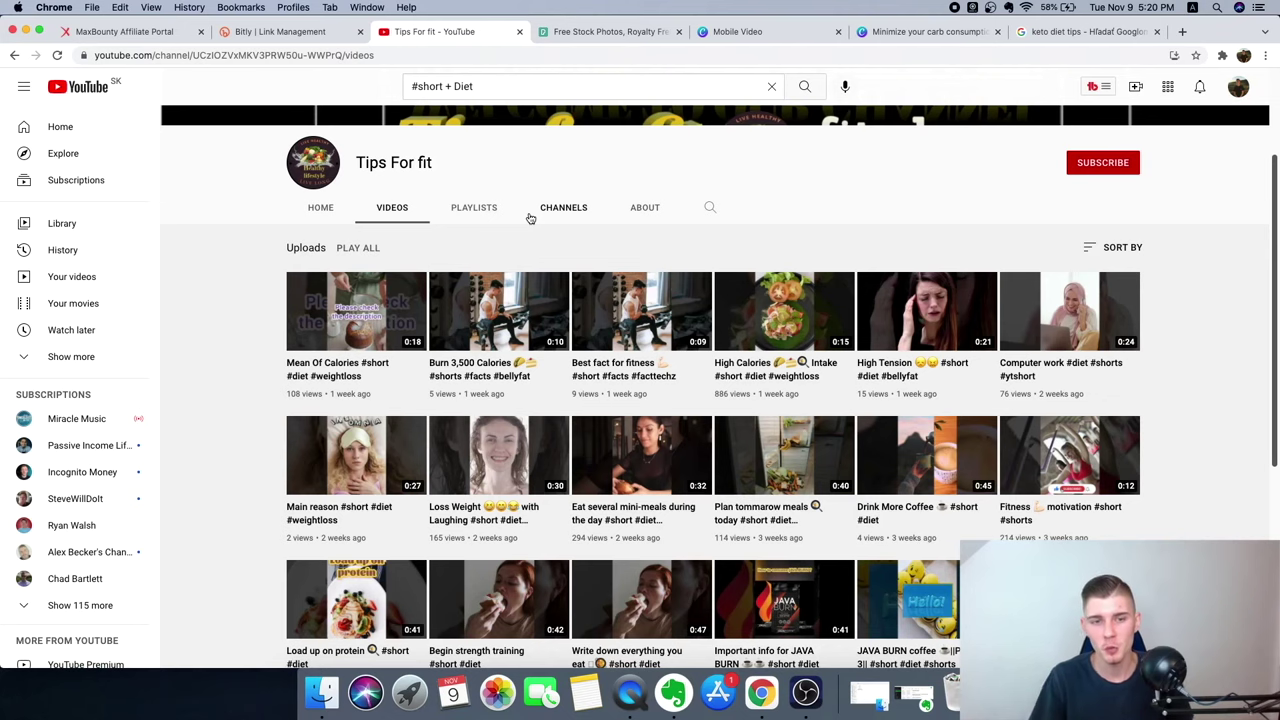
click(412, 88)
drag(412, 87, 446, 88)
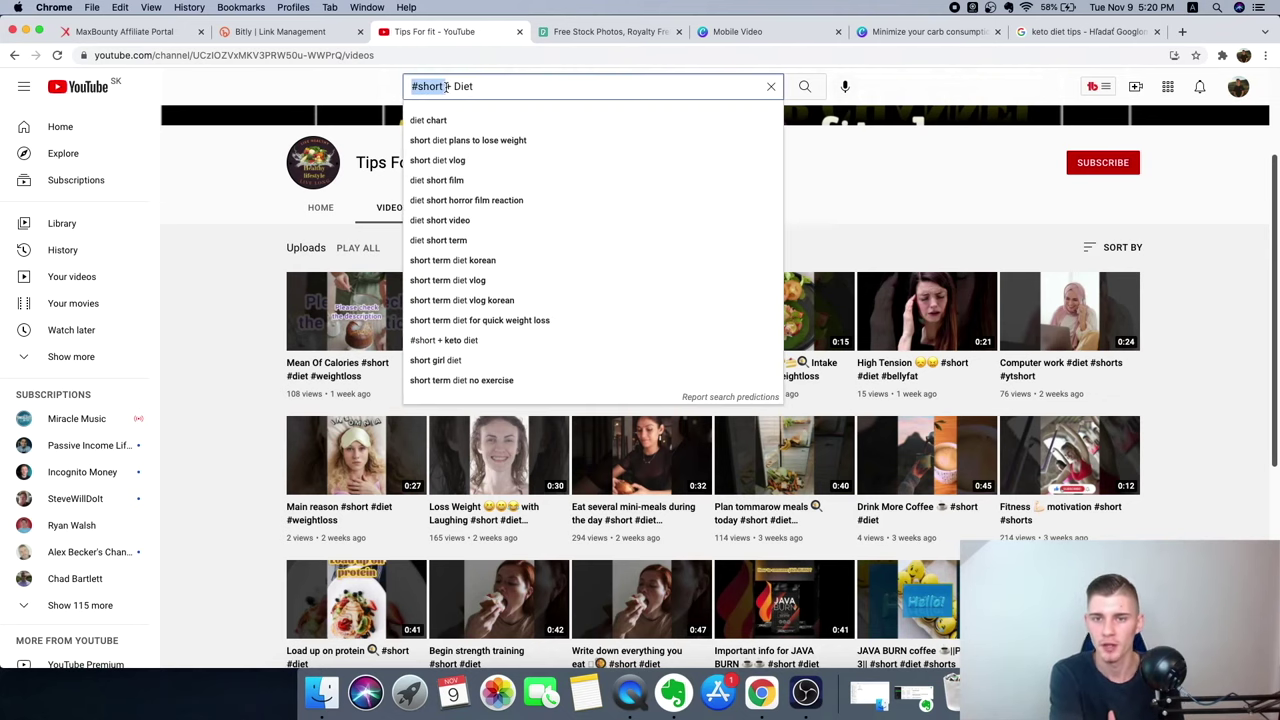
click(885, 207)
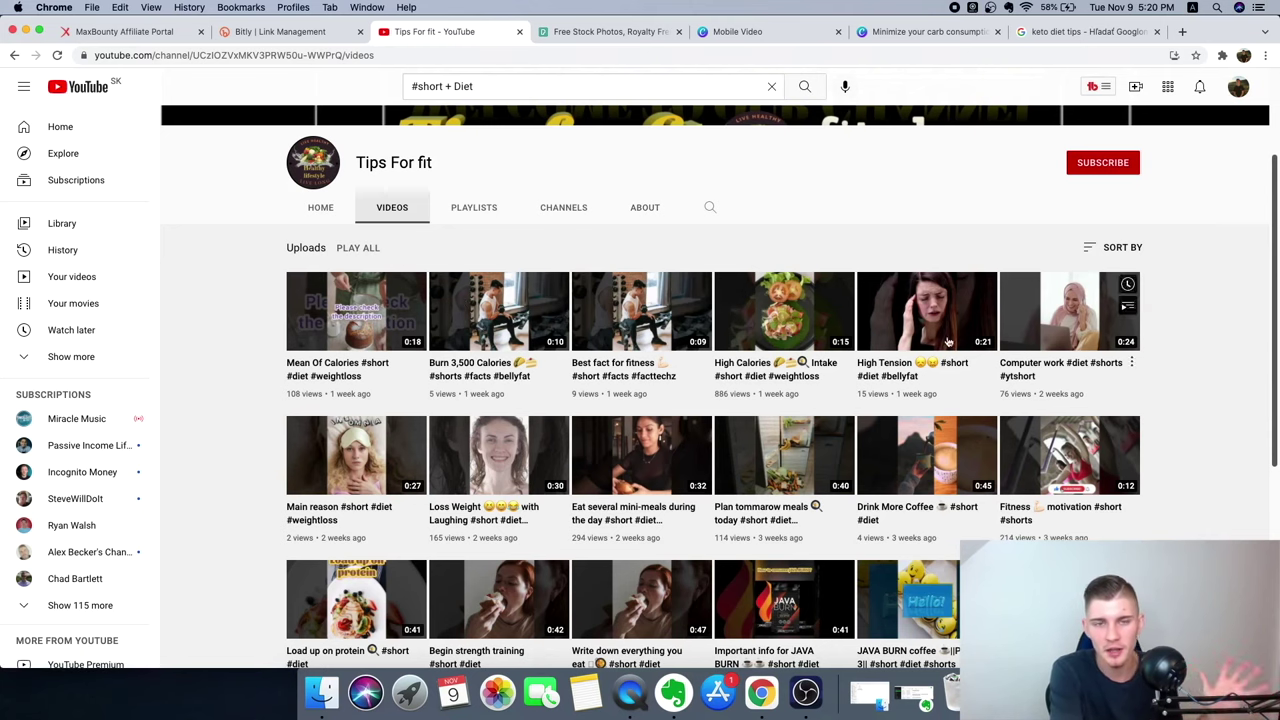
Open the channel's High Calories Intake short, skip the ad, and pause it near the end.
click(780, 322)
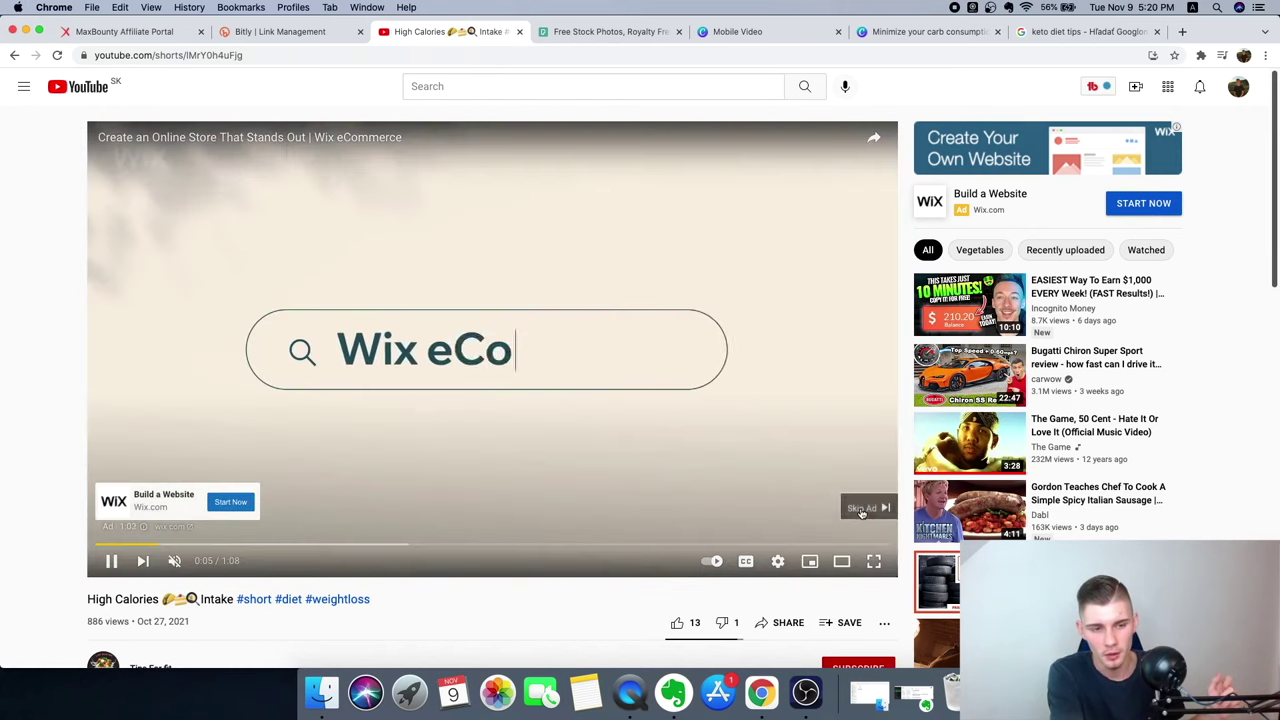
click(860, 508)
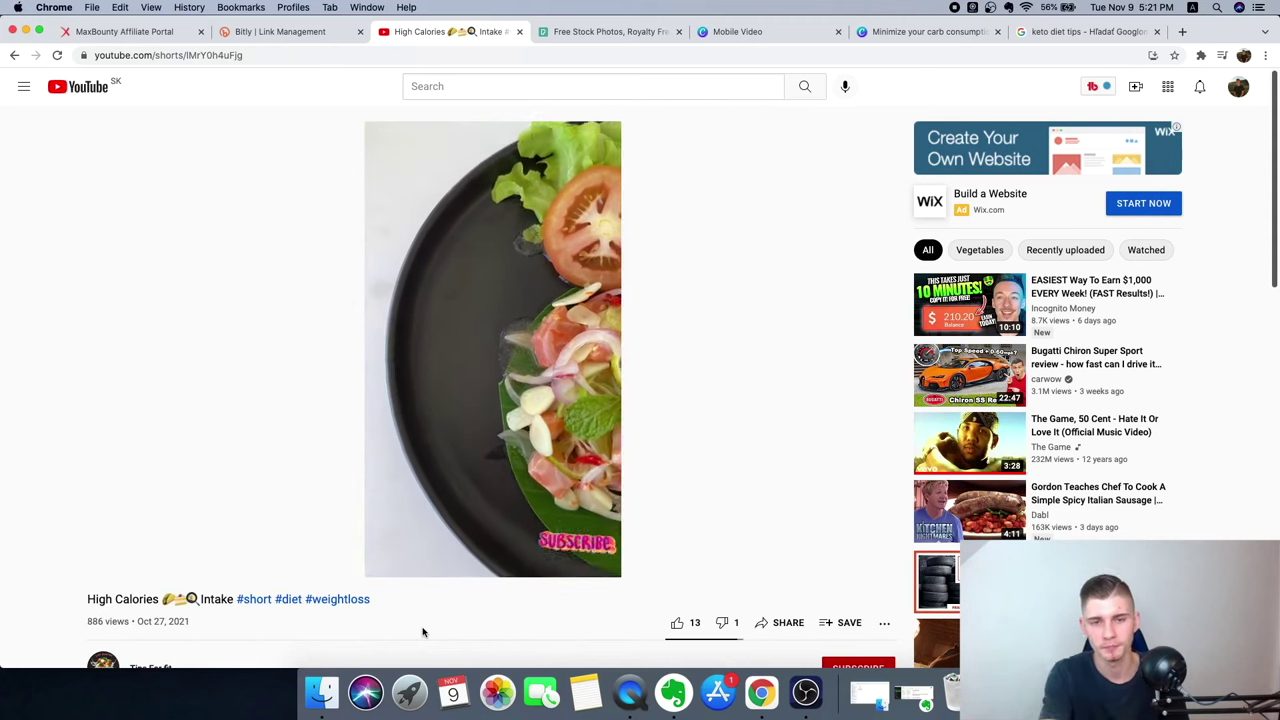
mouse_move(604, 428)
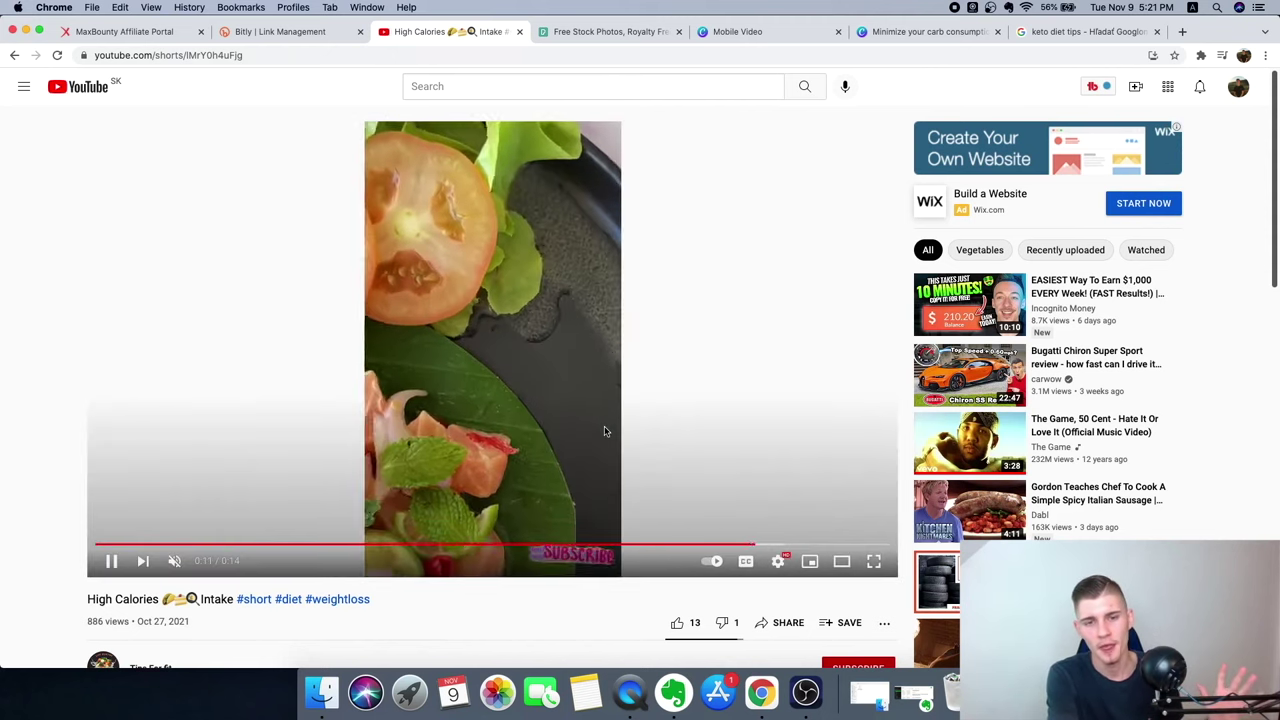
click(612, 422)
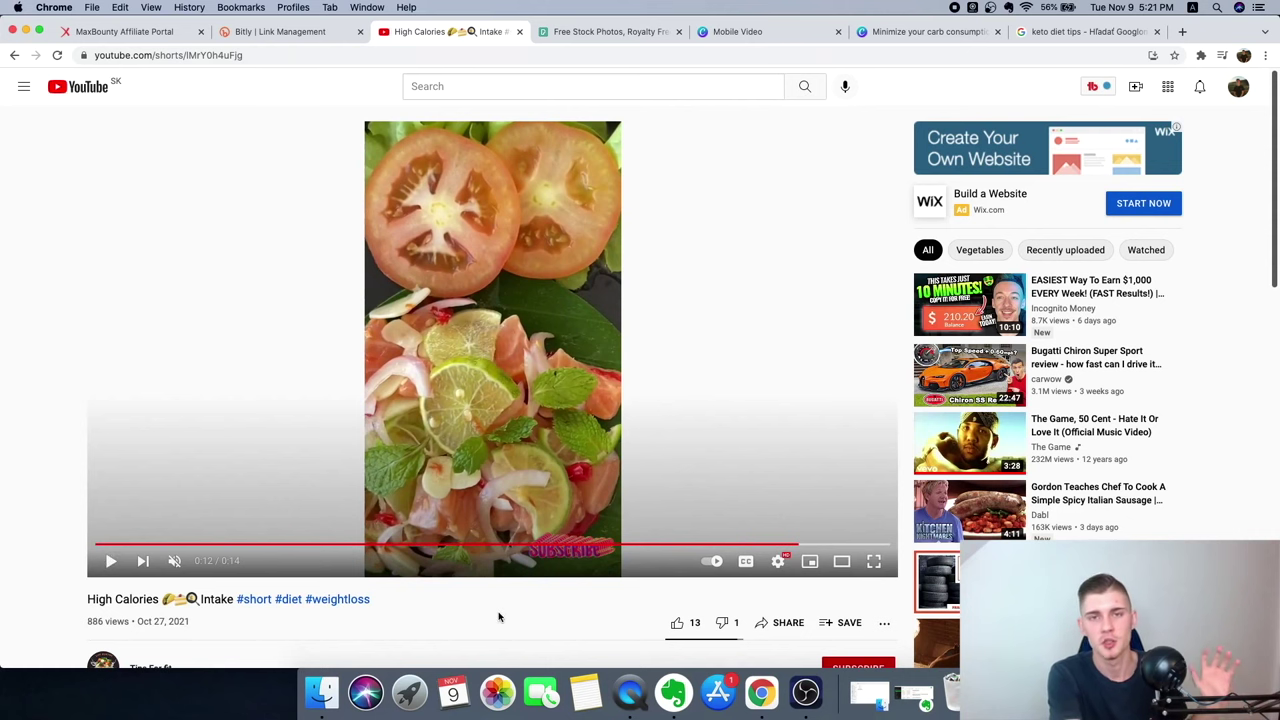
Expand the short's description and examine its promotional bit.ly links.
scroll(499, 617, down, 4)
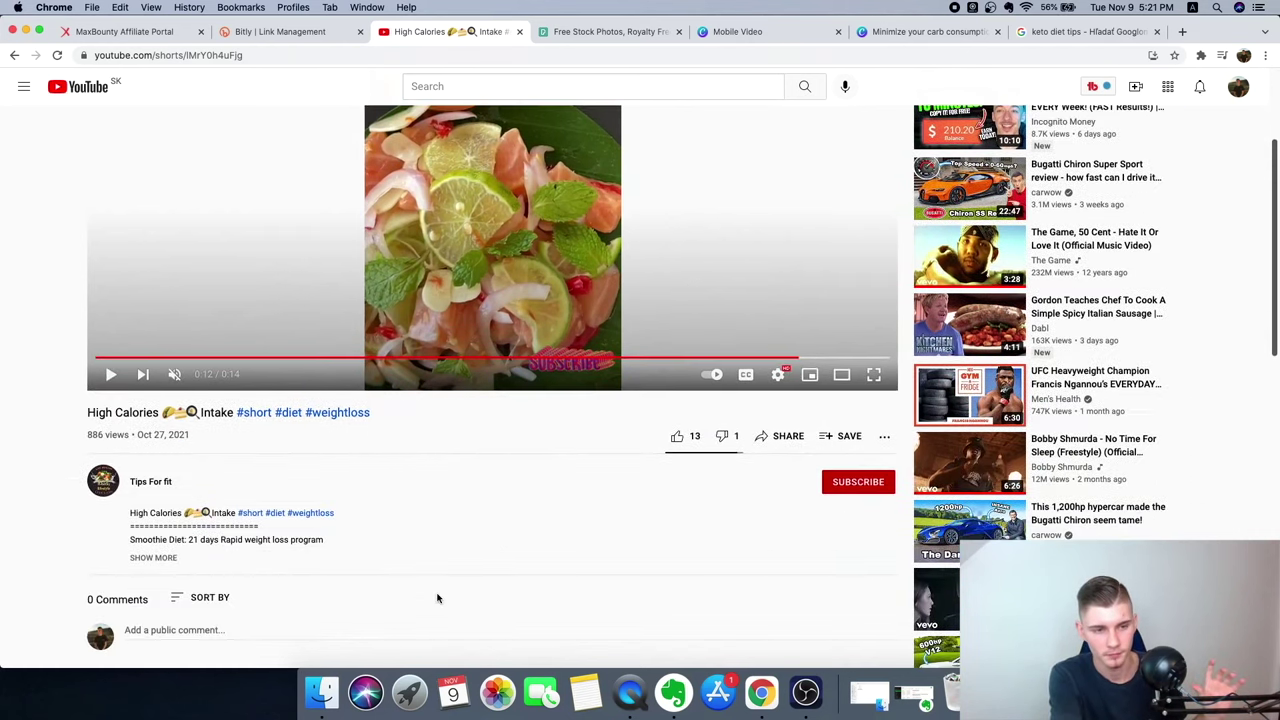
click(150, 558)
scroll(110, 565, down, 1)
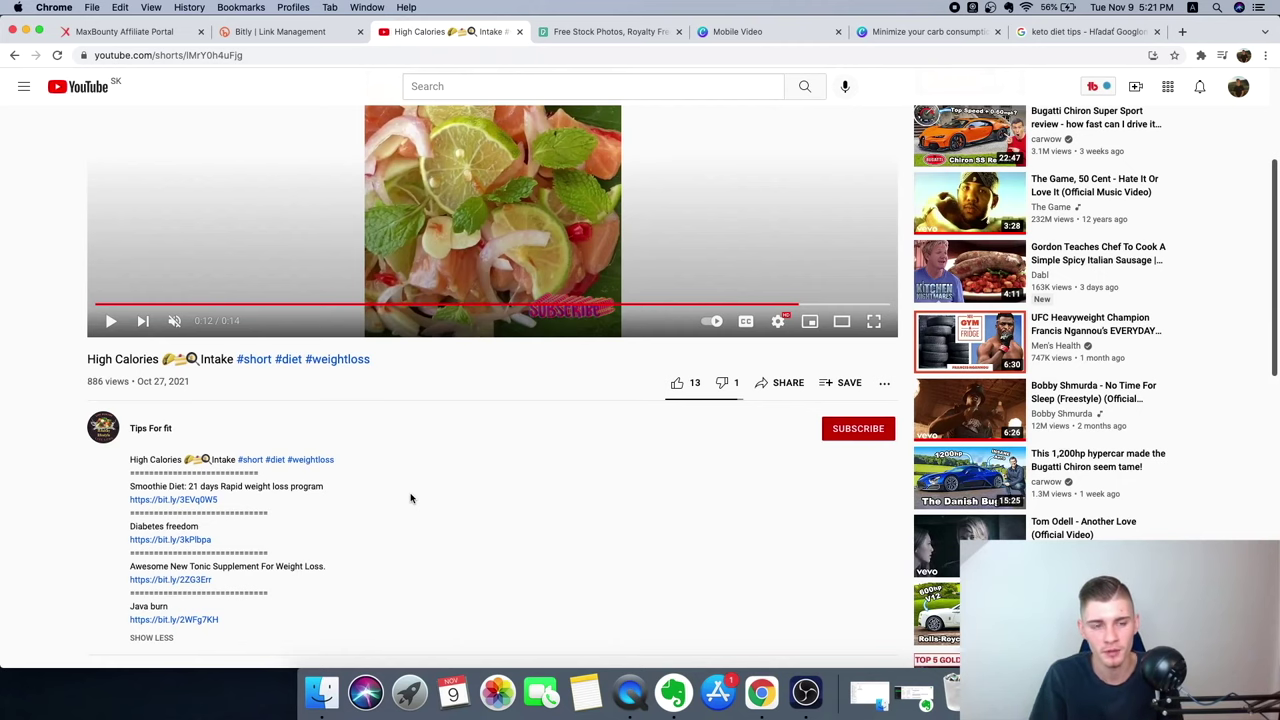
scroll(410, 497, up, 5)
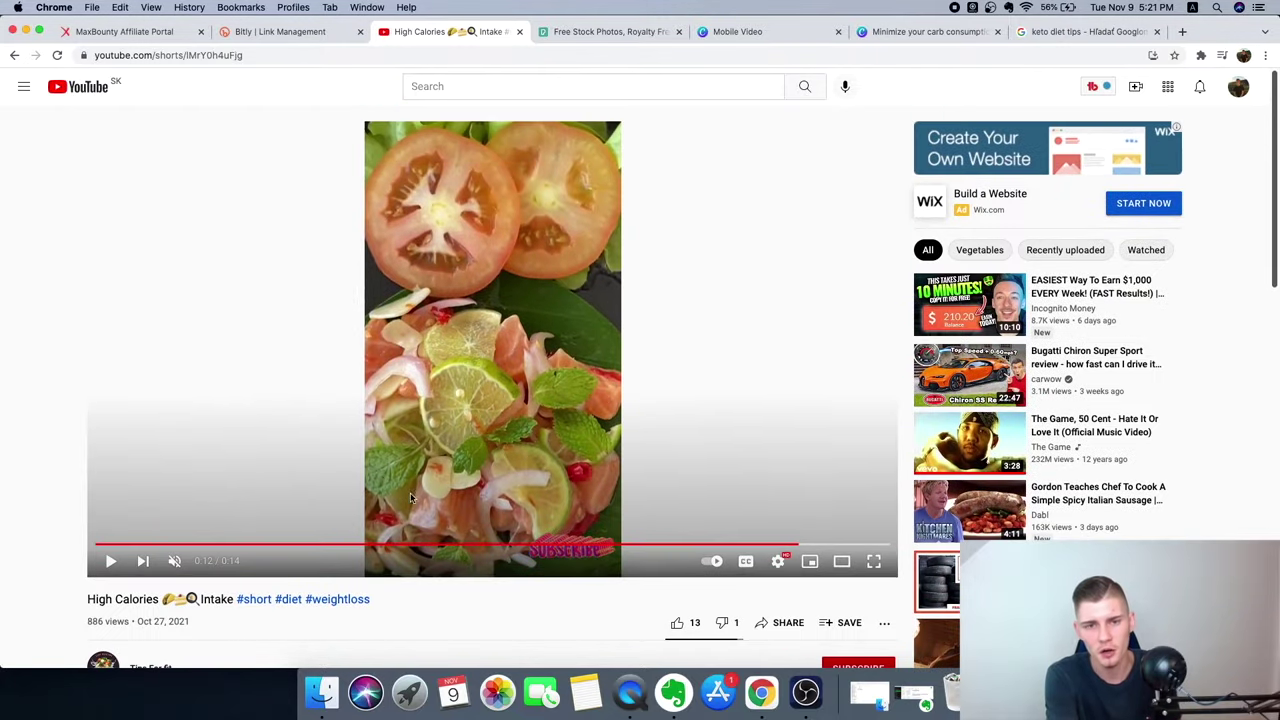
Play the remainder of the High Calories Intake short and go back to it from the autoplayed video.
click(535, 384)
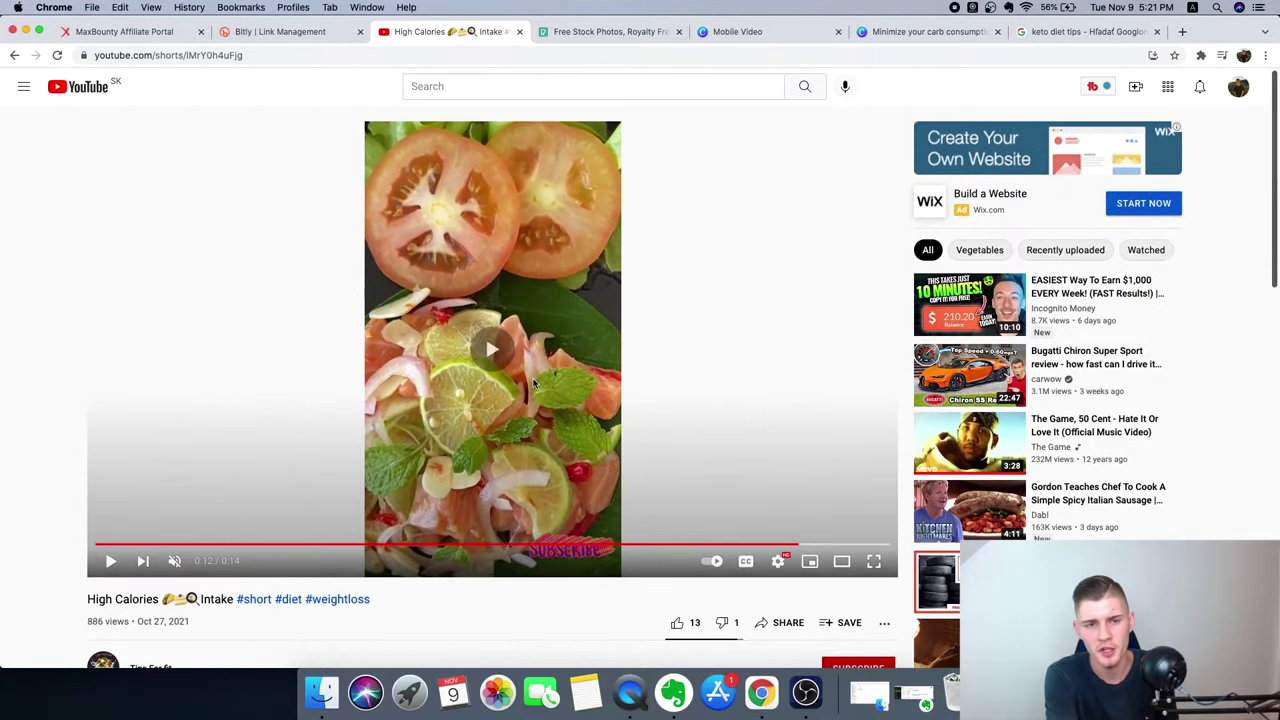
click(535, 384)
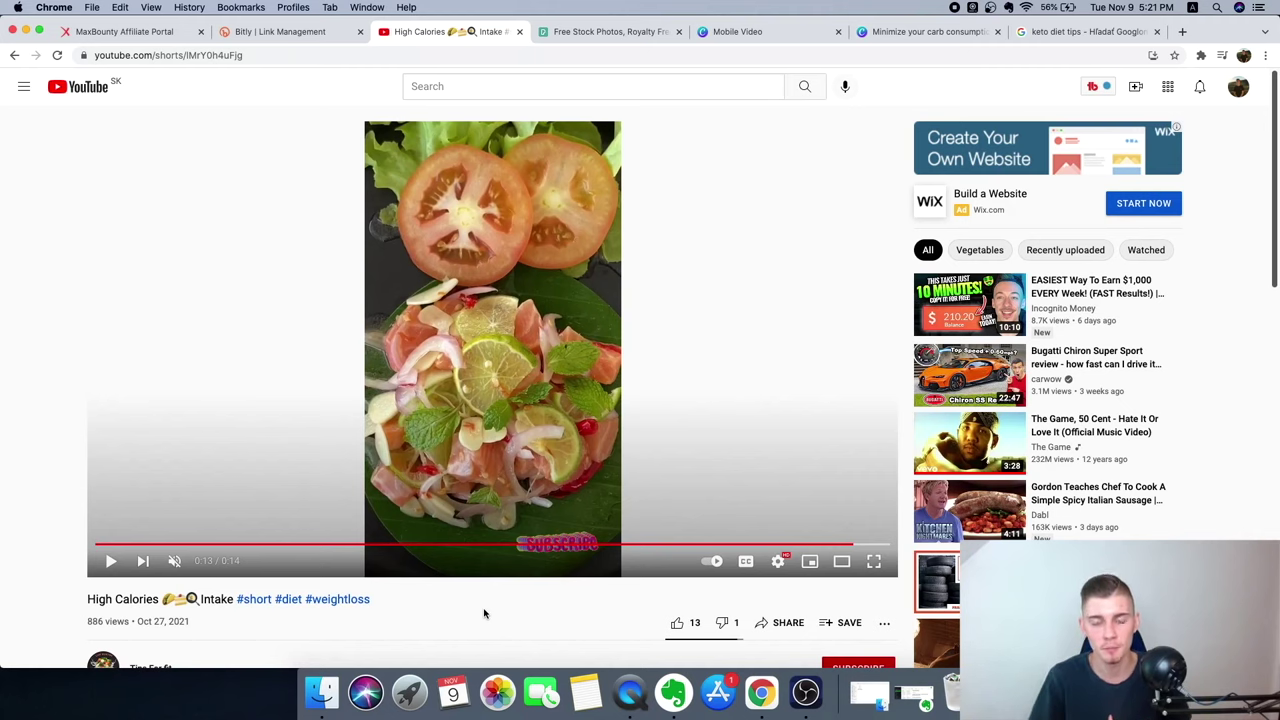
key(space)
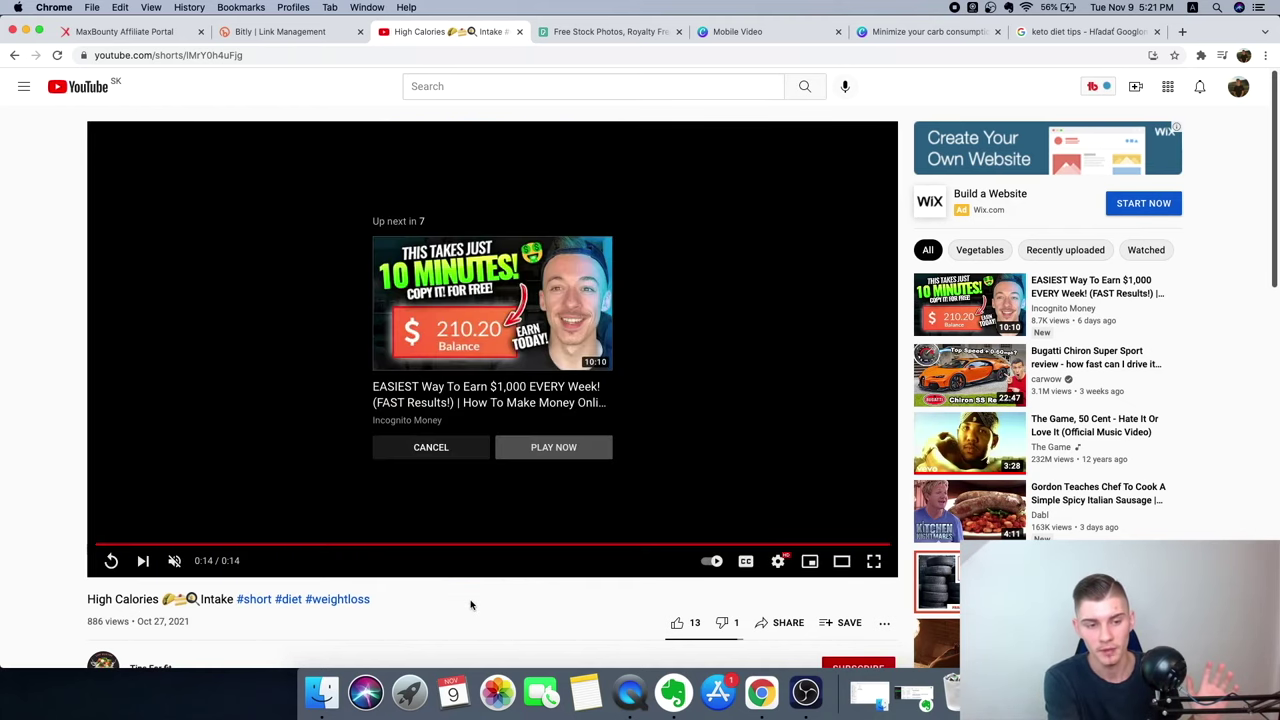
scroll(471, 604, down, 2)
scroll(471, 604, down, 3)
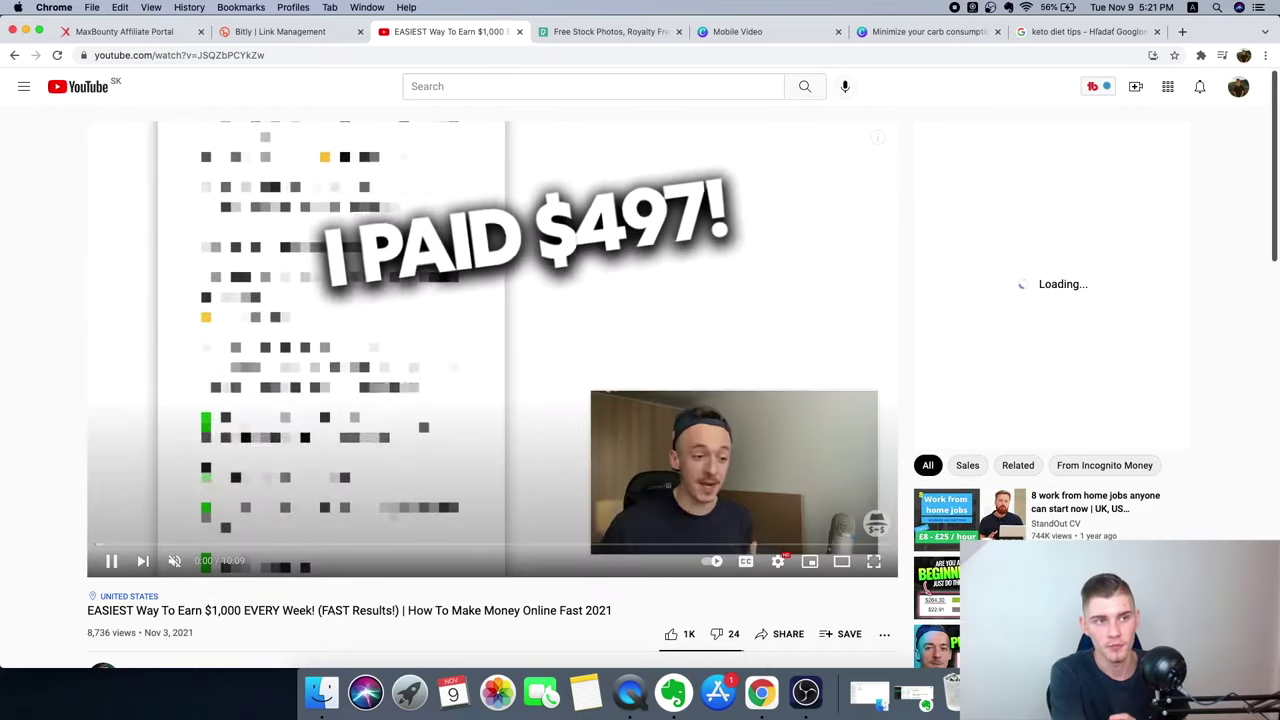
key(super+bracketleft)
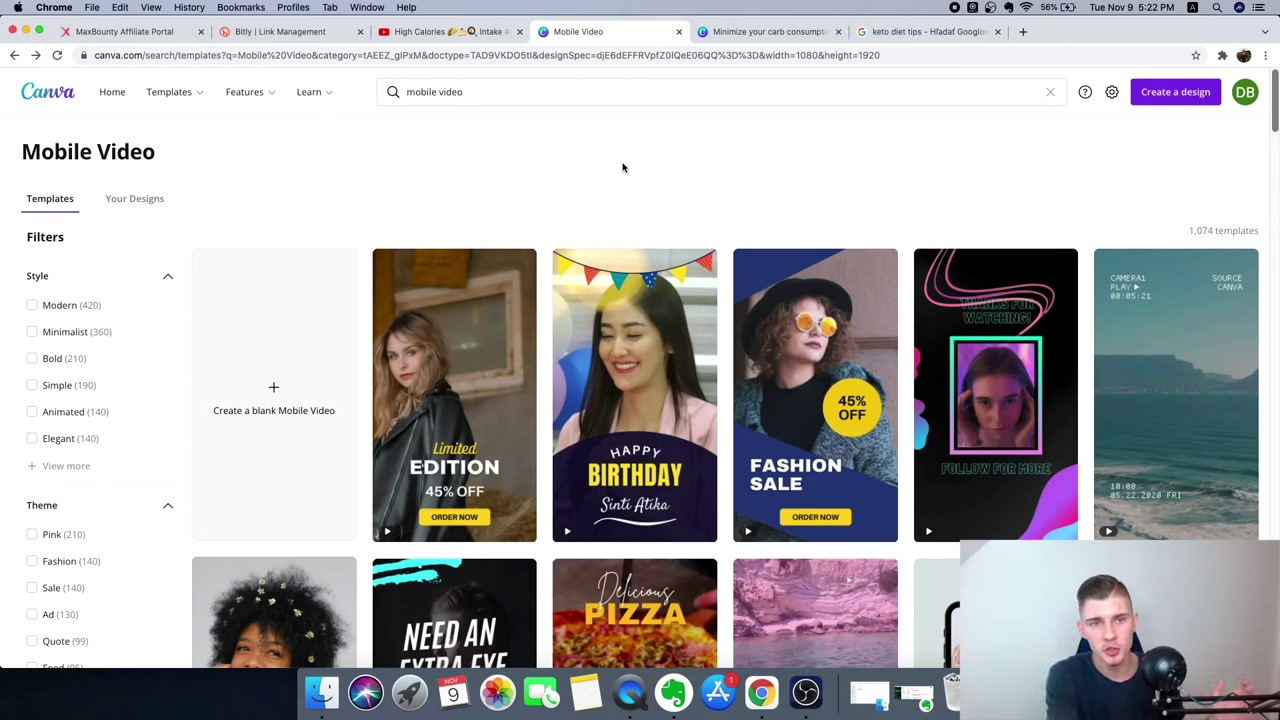
Switch to Canva, search the templates for Mobile Video, and create a blank Mobile Video design.
click(506, 94)
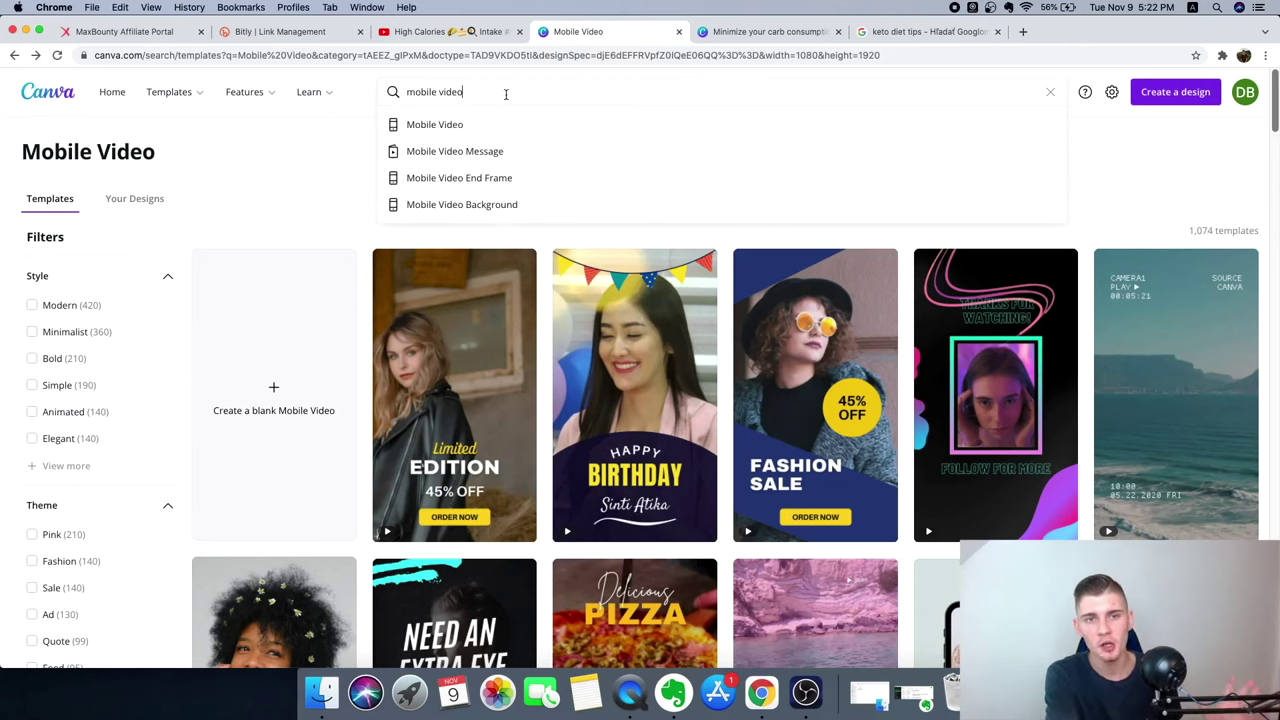
click(457, 128)
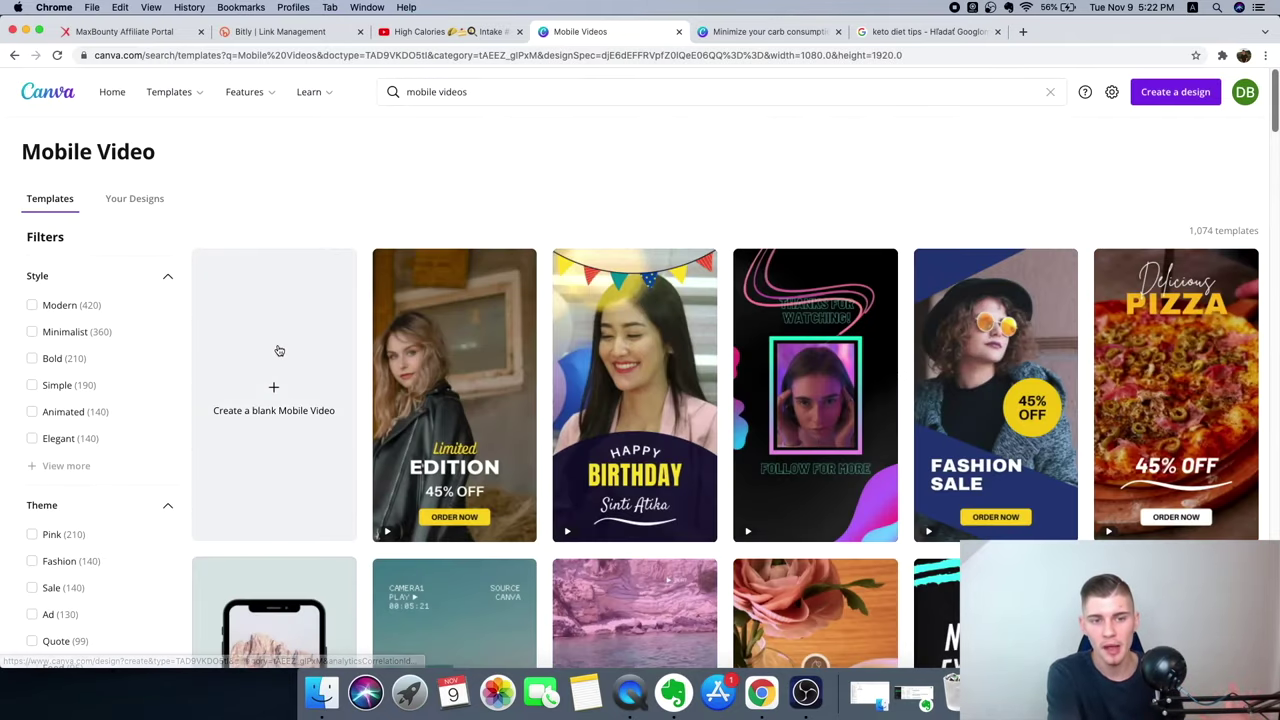
click(283, 389)
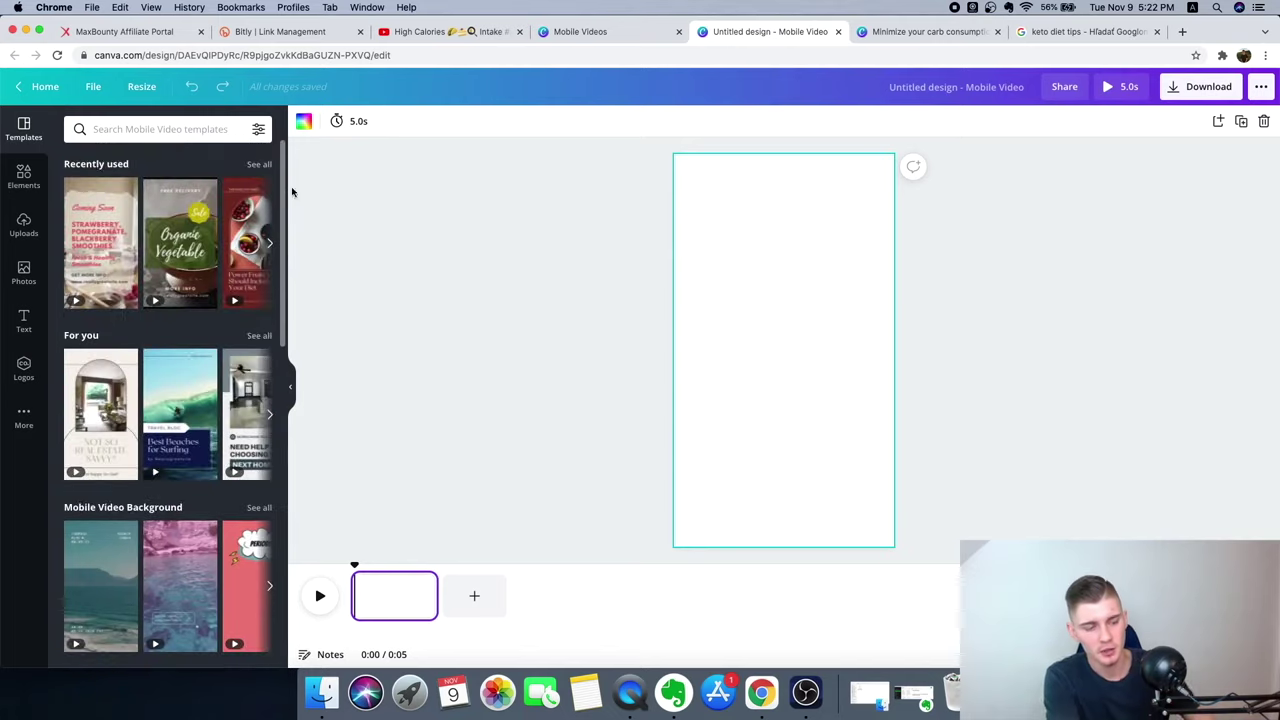
Search the templates for "diet" and add the Organic Vegetable and Healthy Food for a Better Life pages to the design.
click(204, 129)
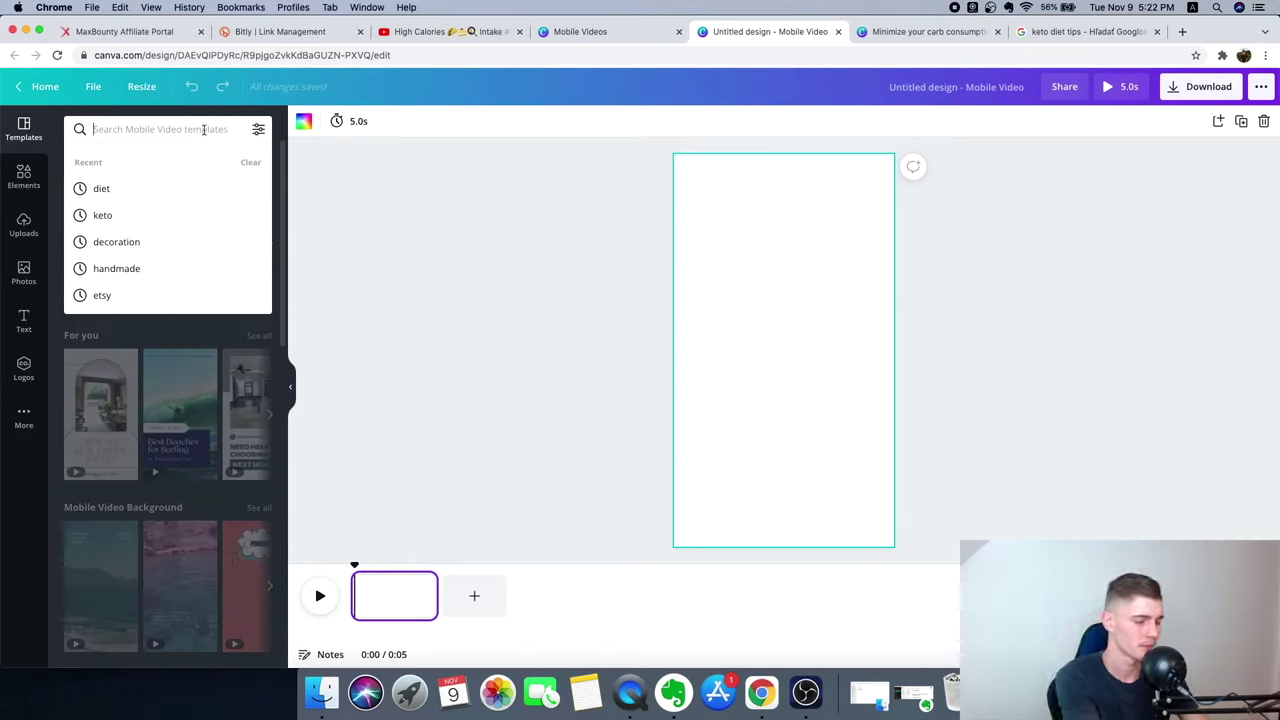
text(diet)
key(Return)
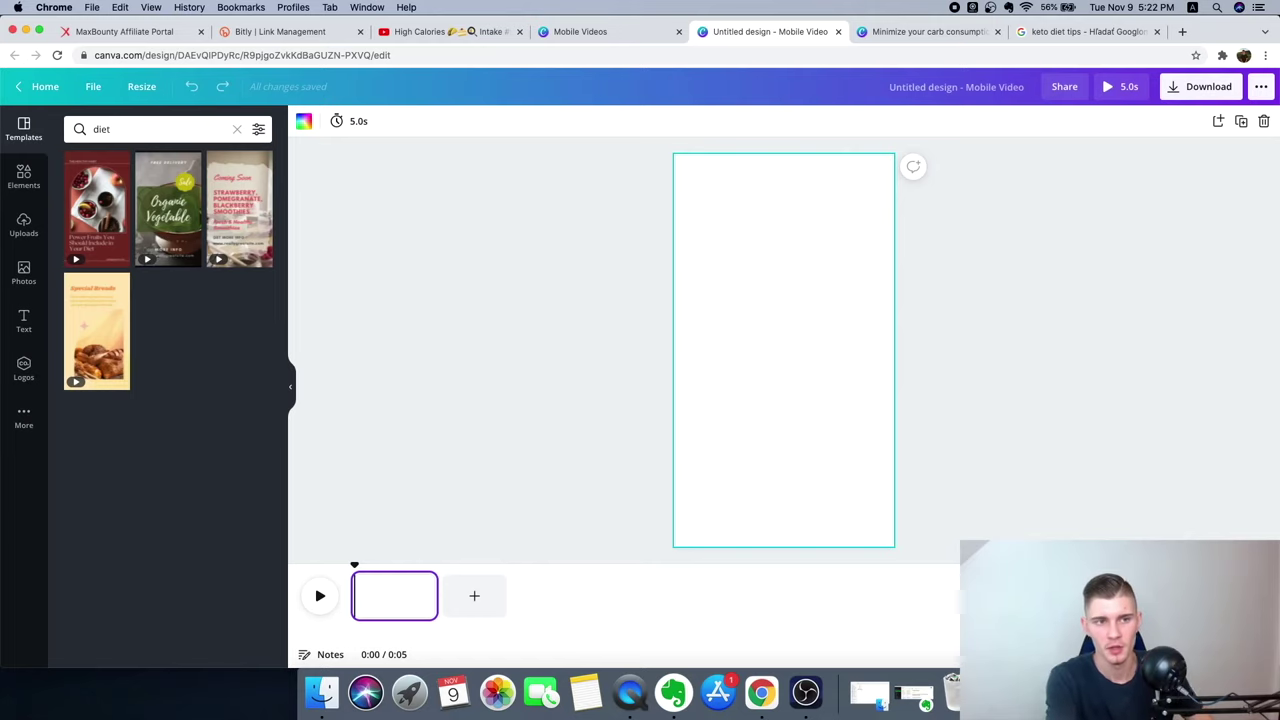
click(185, 190)
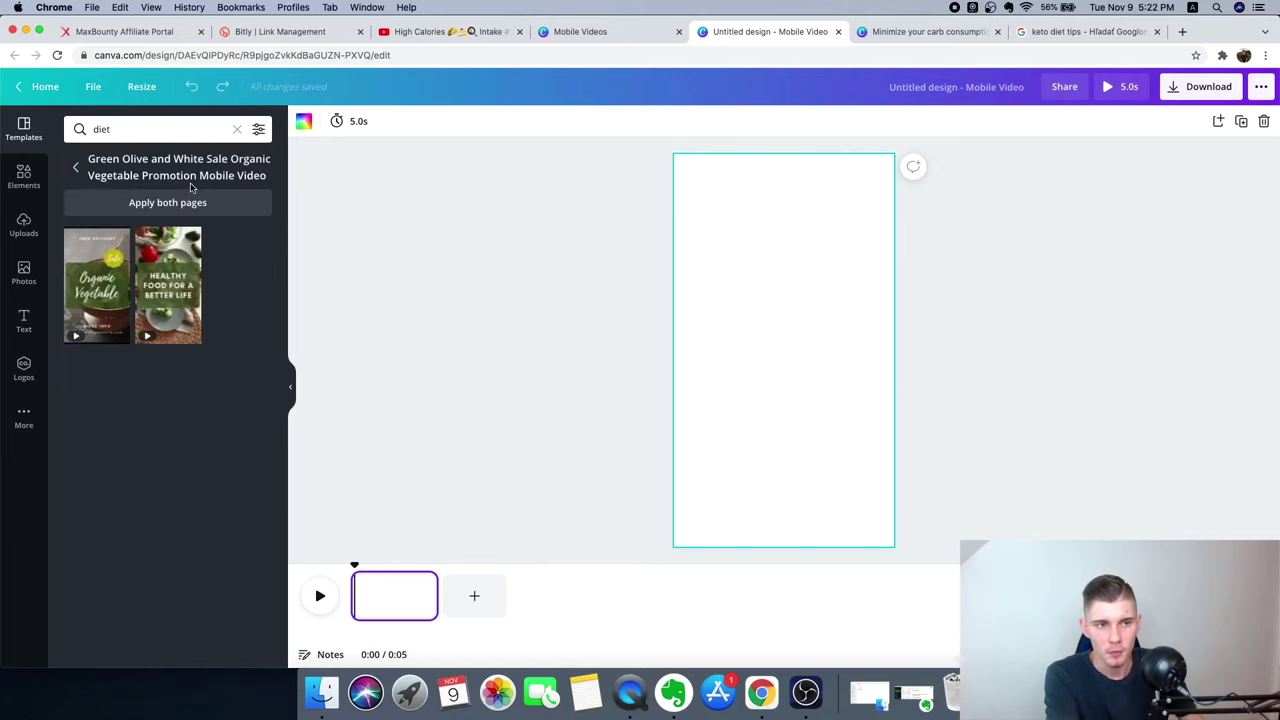
click(103, 285)
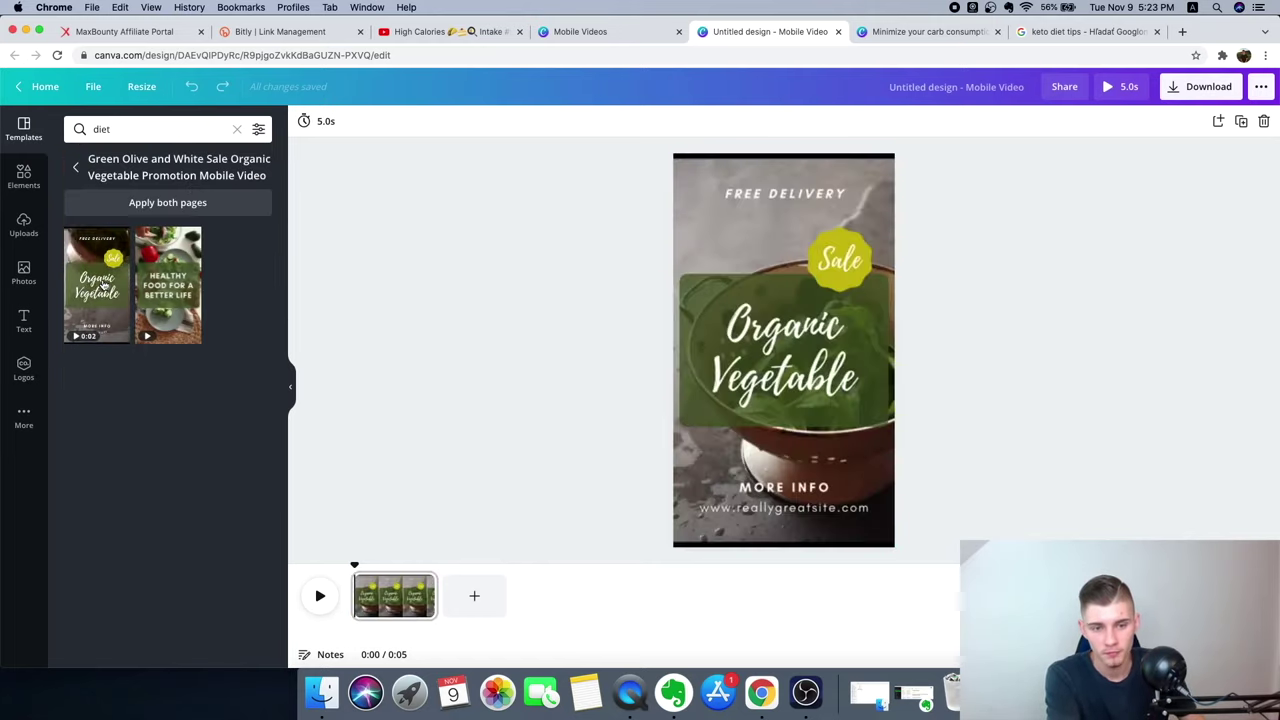
click(456, 594)
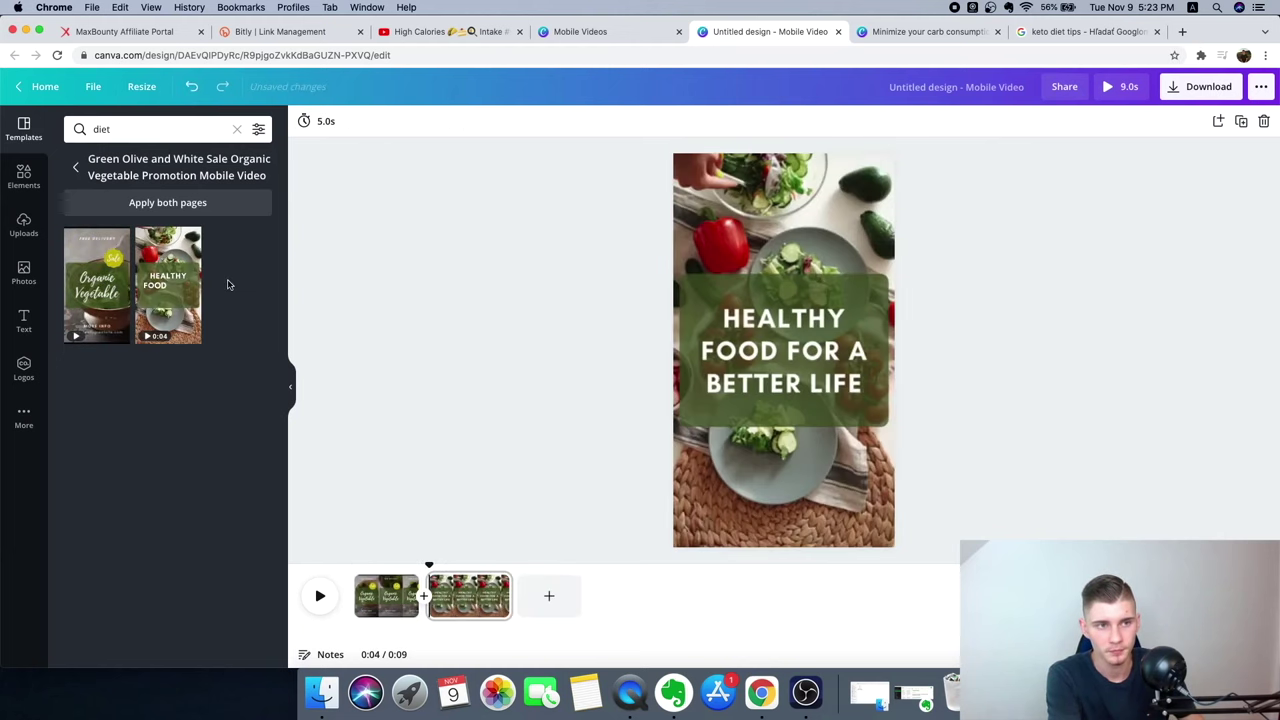
Add the strawberry, pomegranate and blackberry smoothies template as a third page, undoing its accidental application over the second page.
click(76, 165)
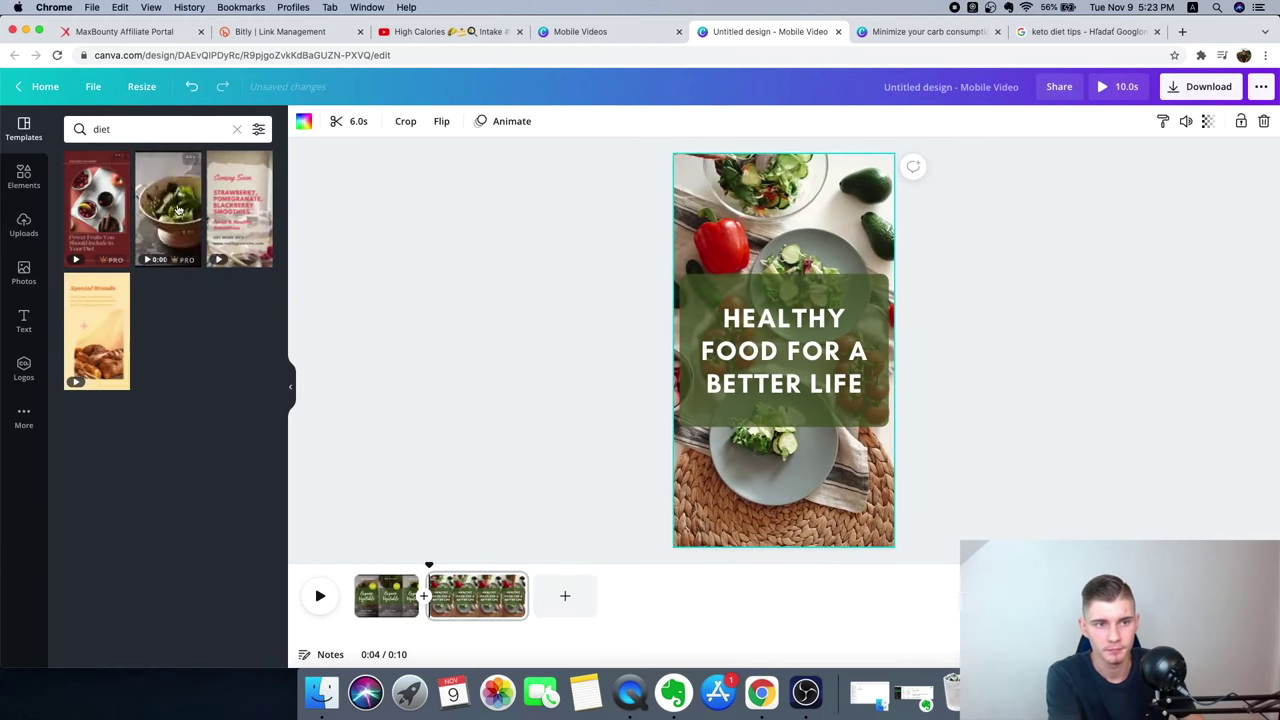
click(248, 250)
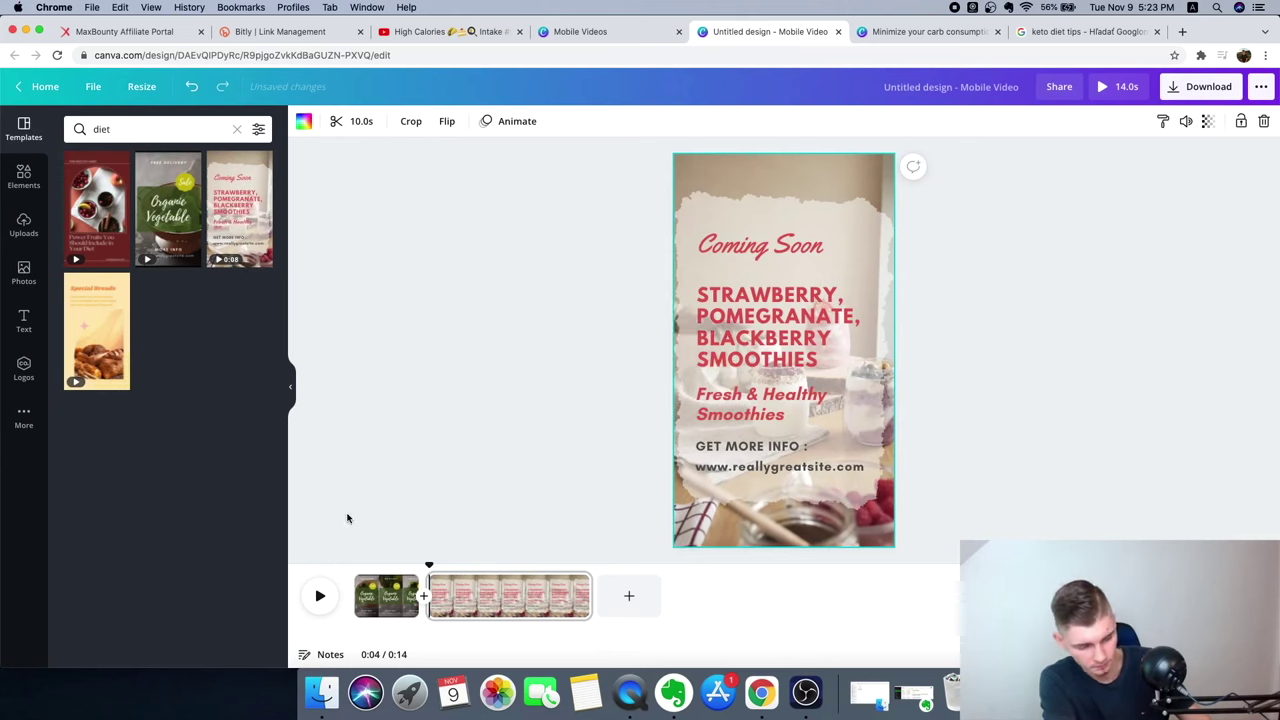
key(super+z)
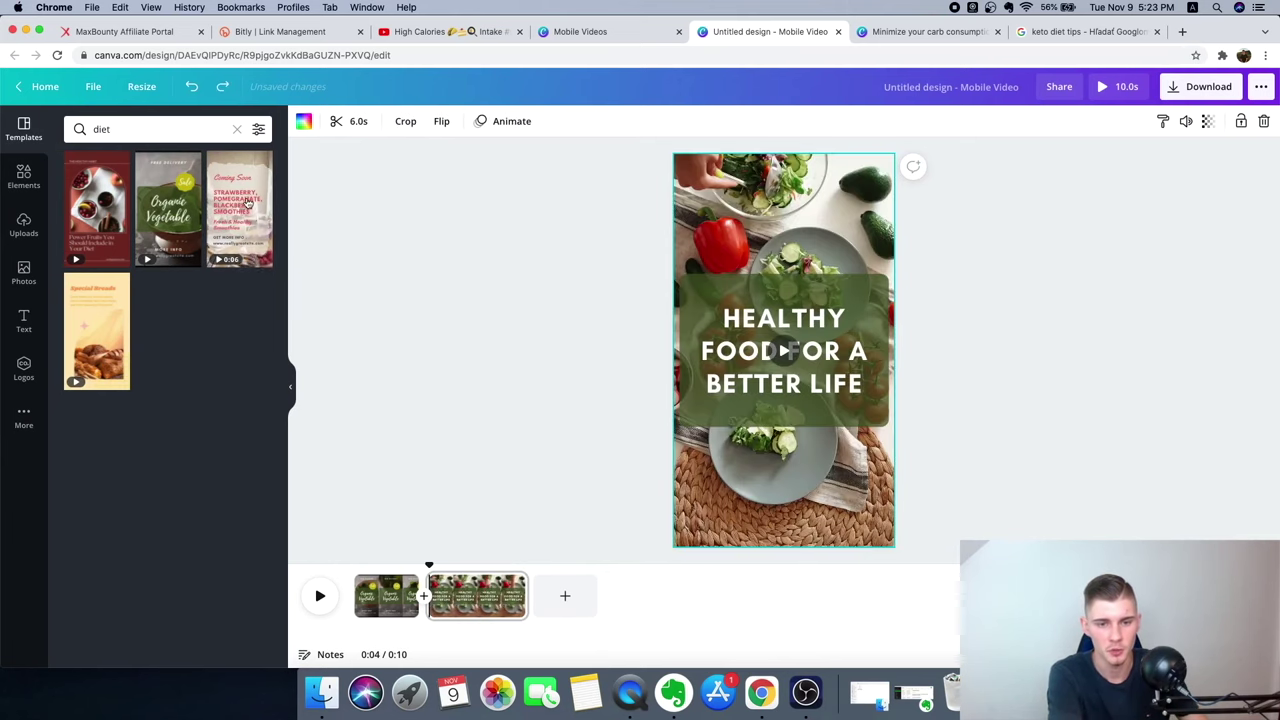
mouse_move(240, 210)
mouse_down()
mouse_move(615, 667)
mouse_move(571, 604)
mouse_move(620, 603)
mouse_up()
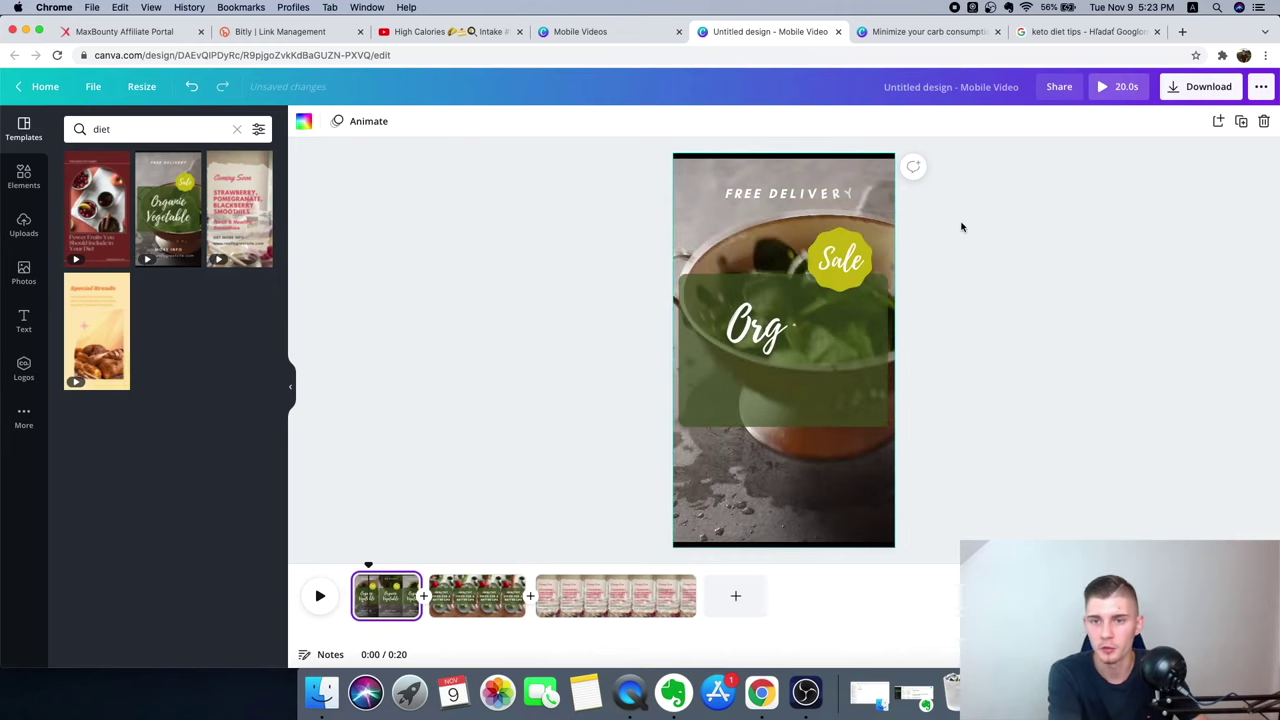
Preview the three-page video, playing it through to the smoothies page, and close the preview.
click(1108, 88)
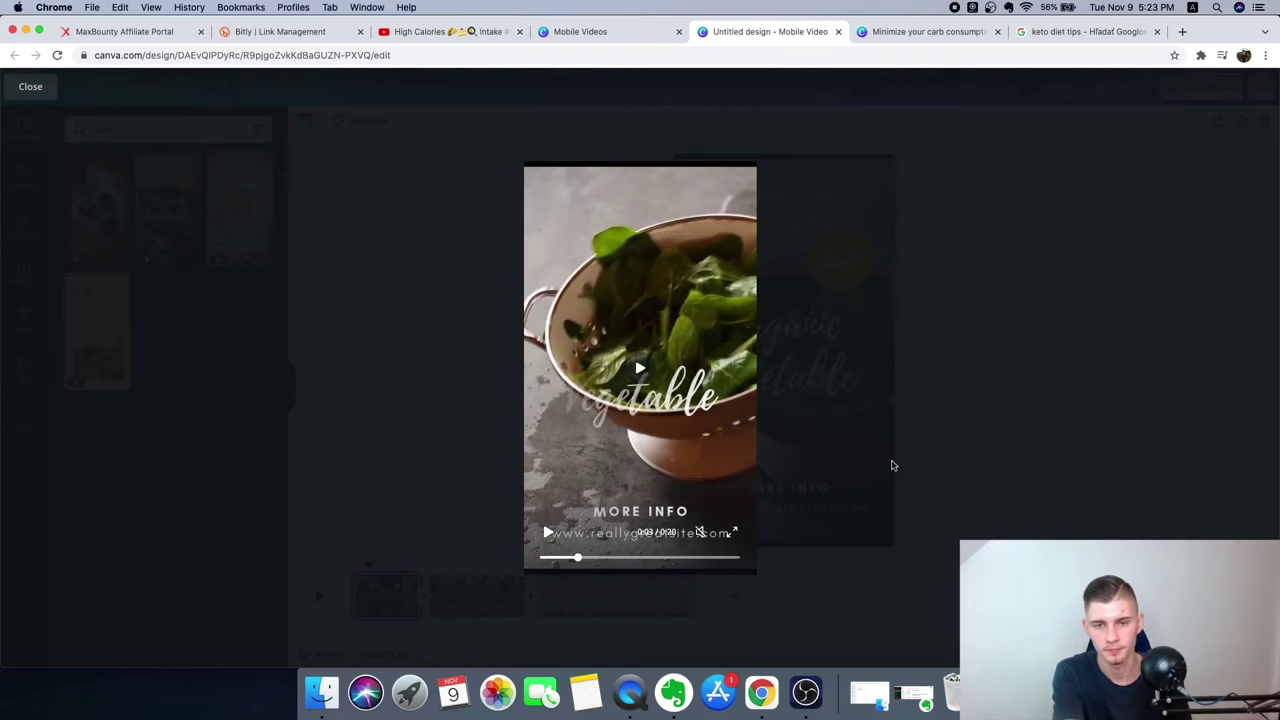
click(632, 372)
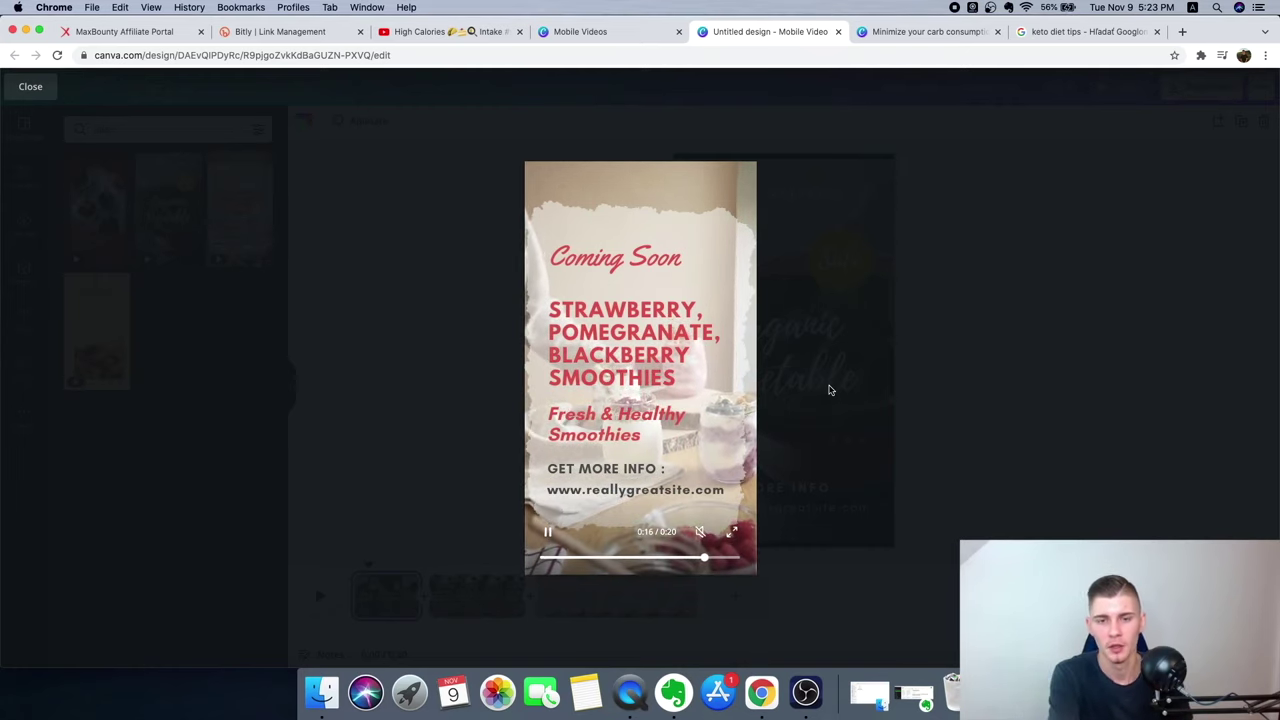
click(829, 390)
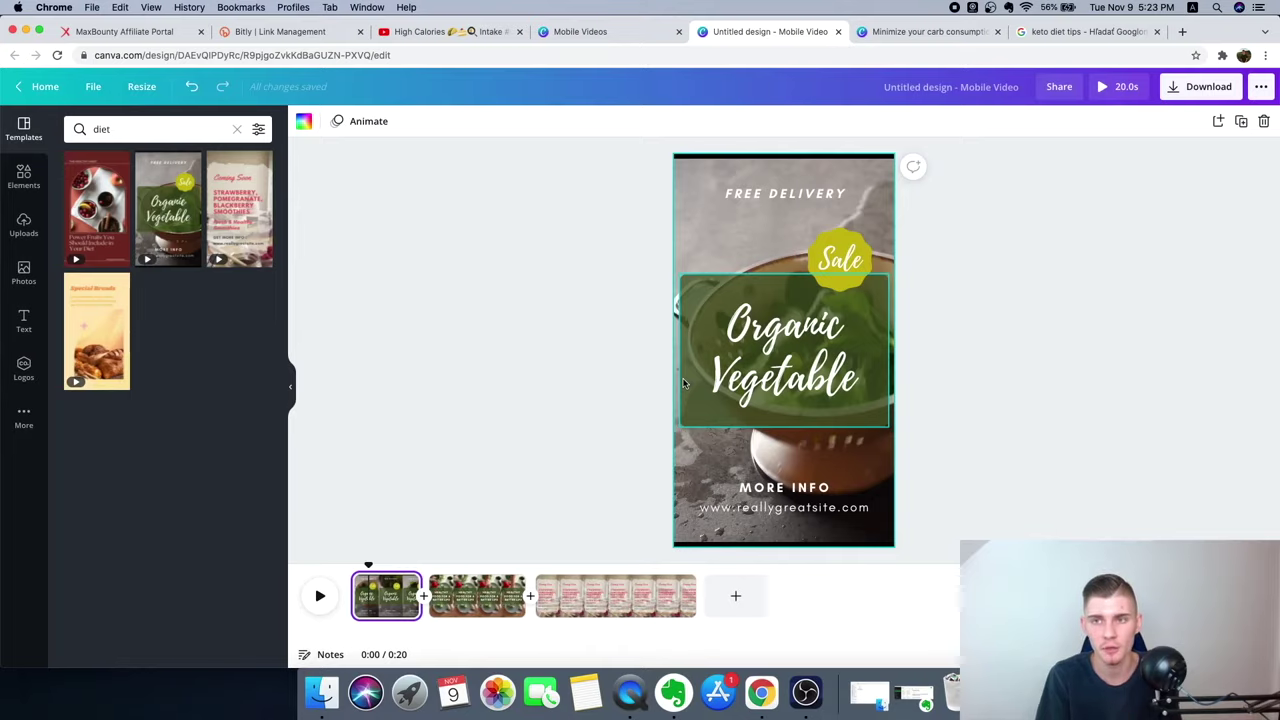
Switch to the Google results for "keto diet tips" and examine the "7 Tips to Get Into Ketosis" list.
click(1076, 33)
scroll(451, 150, up, 5)
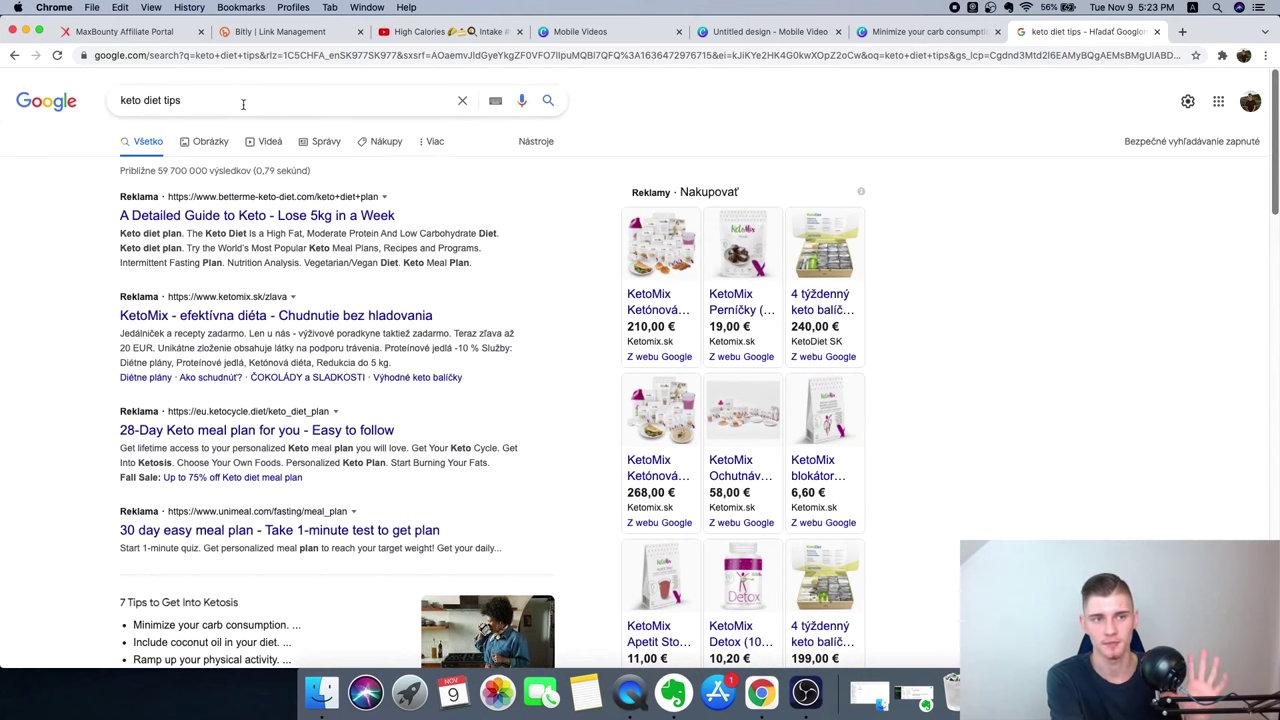
click(243, 104)
click(30, 229)
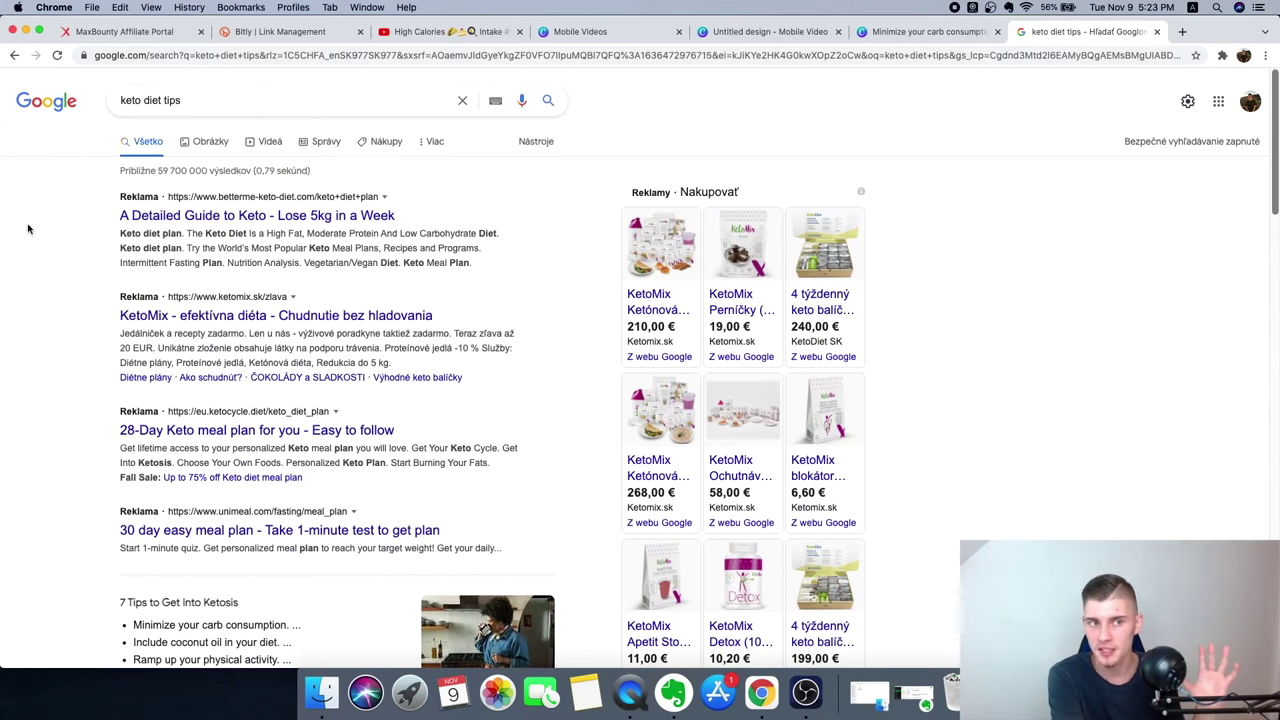
drag(214, 100, 120, 100)
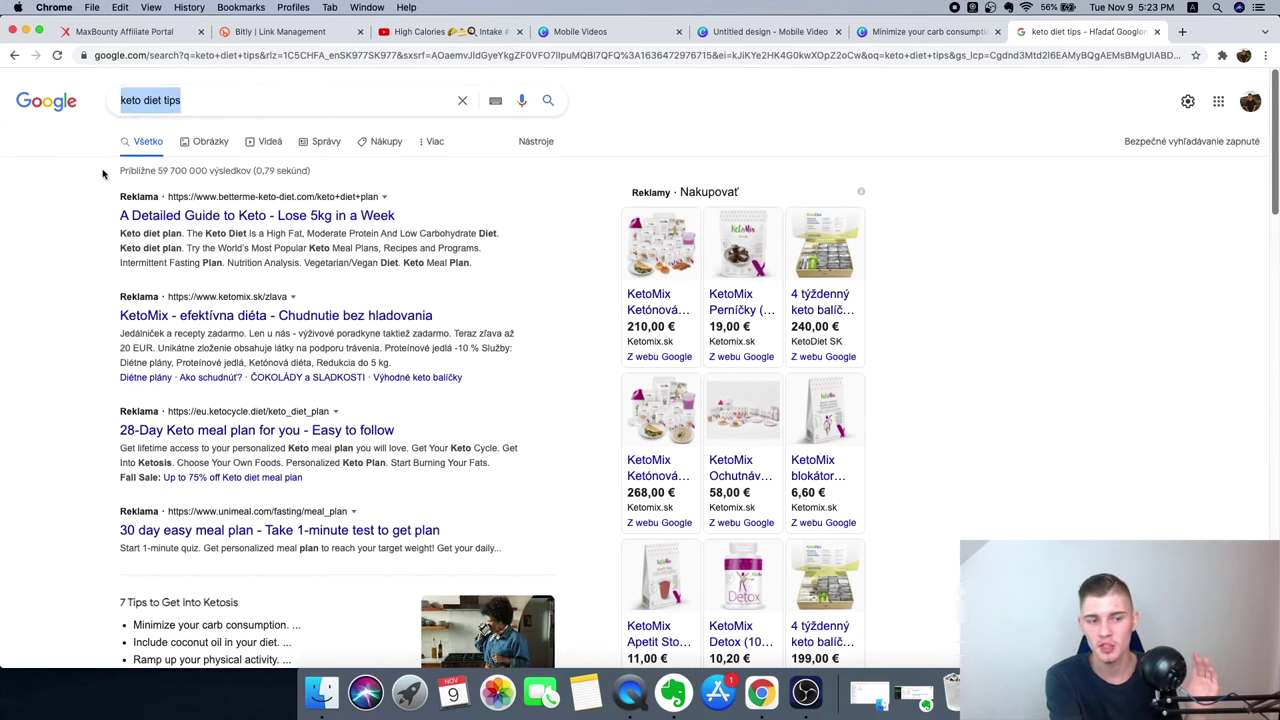
click(99, 219)
scroll(74, 320, down, 3)
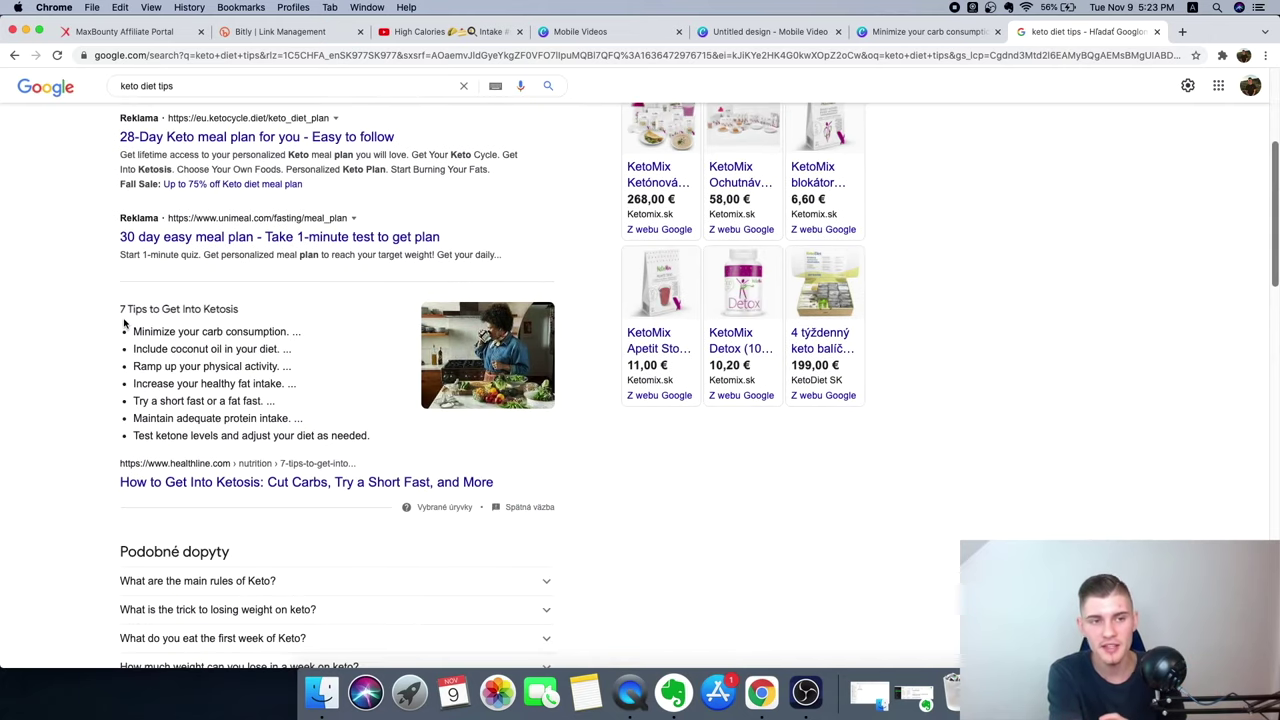
triple_click(124, 322)
click(95, 330)
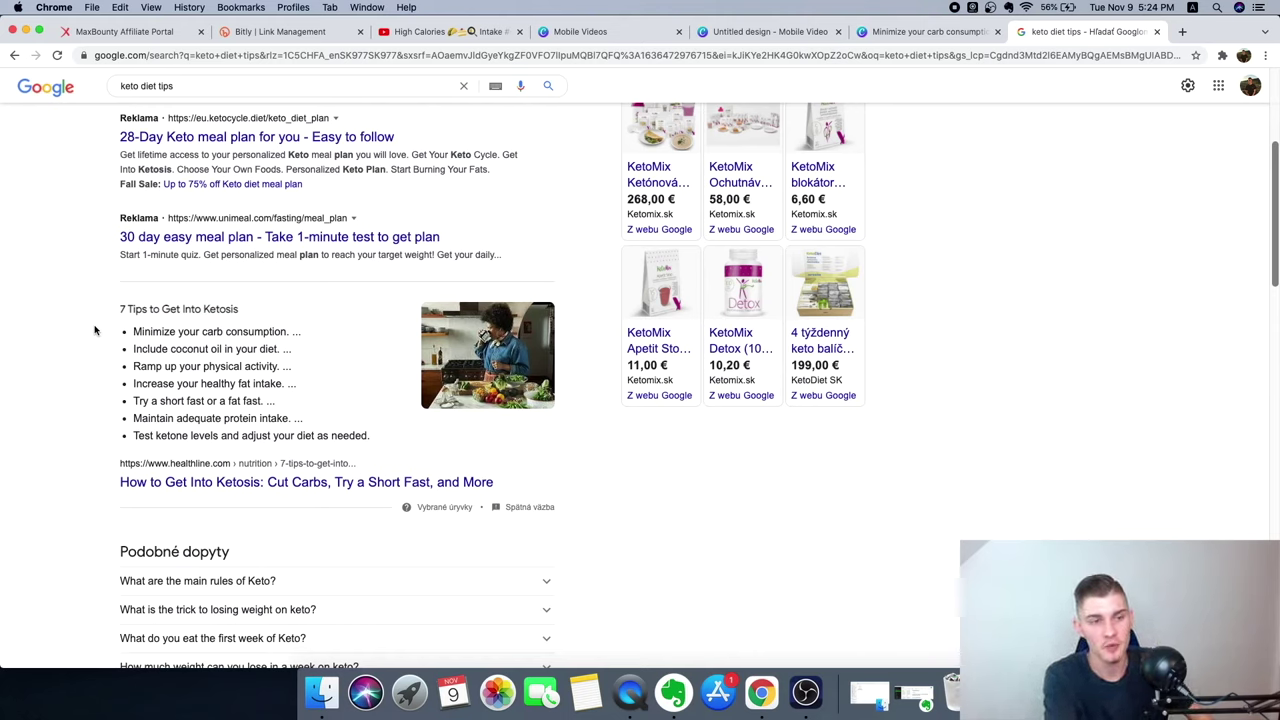
Replace the Organic Vegetable heading in the Canva design with the Google tip "Minimize your carb consumption", closing the template search page.
drag(133, 332, 286, 333)
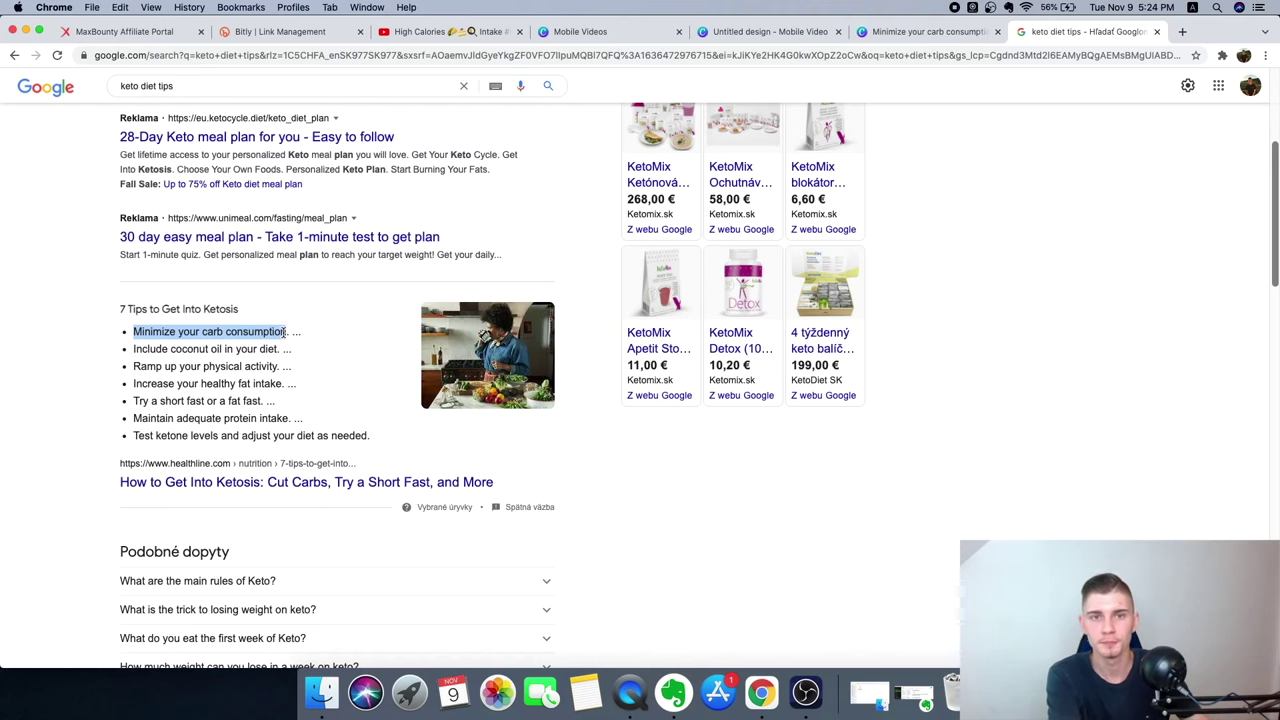
click(603, 33)
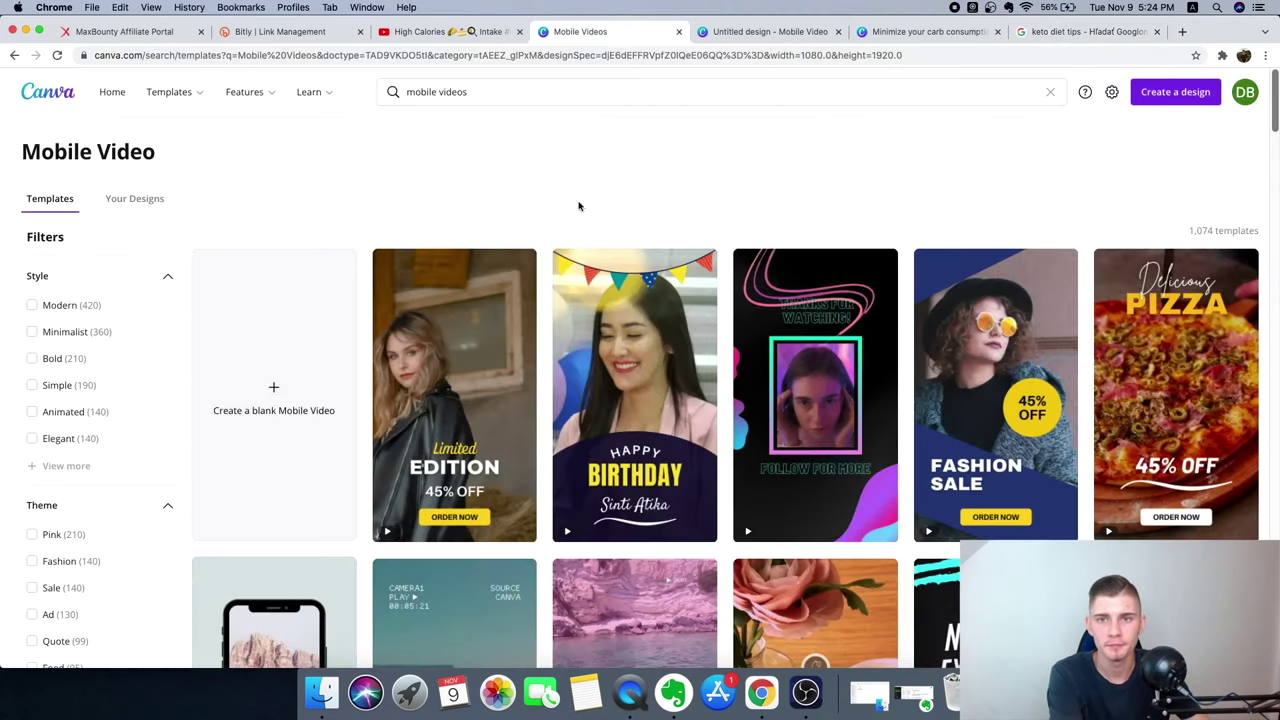
click(768, 31)
click(679, 31)
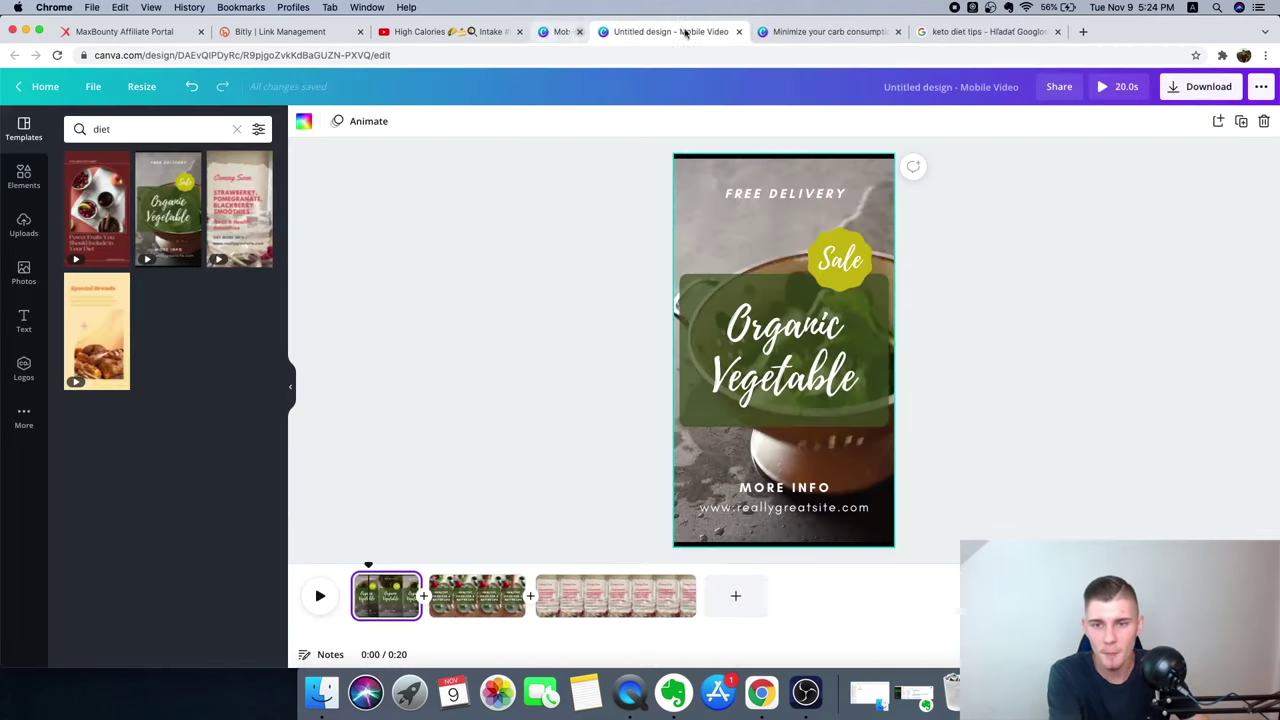
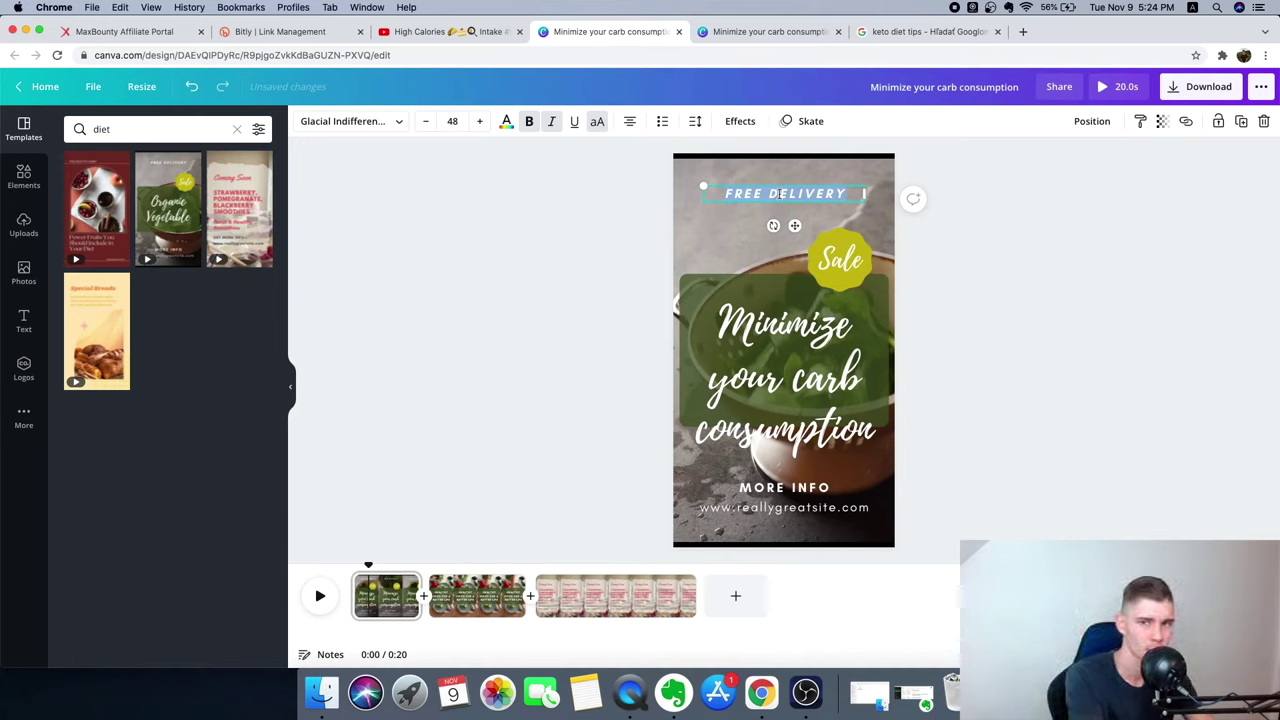
Replace the "FREE DELIVERY" line on the first page with "TOP 3 KETO DIET TIPS" and fit it on a single line.
text(TOP 3)
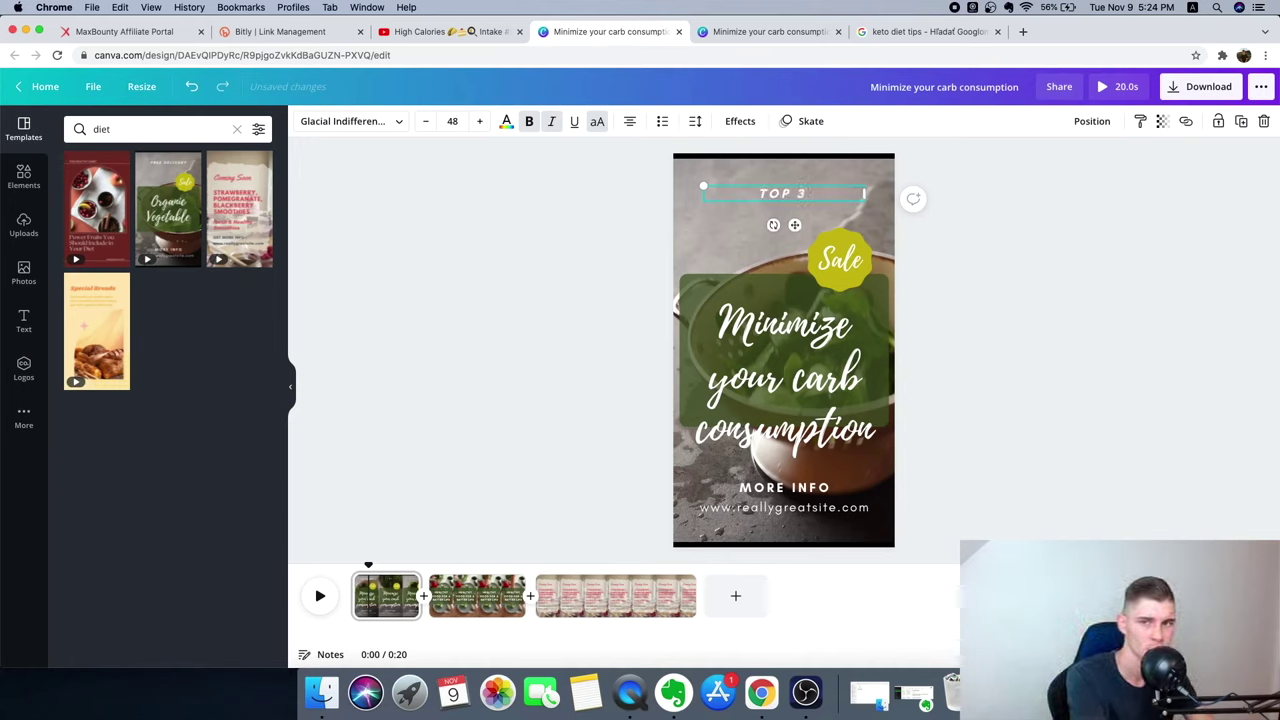
text( KETO DIET TIPS)
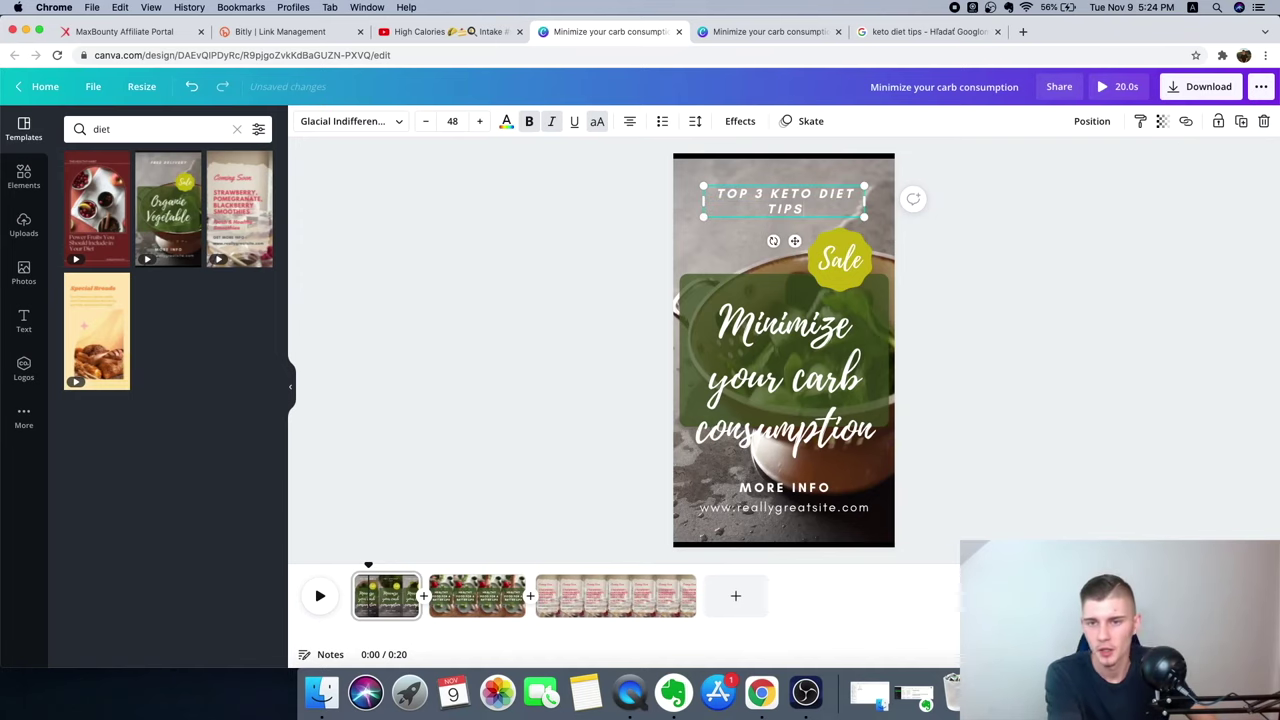
drag(861, 203, 832, 195)
click(854, 172)
Change the yellow badge's "Sale" text to "#1" and center it on the badge.
click(823, 262)
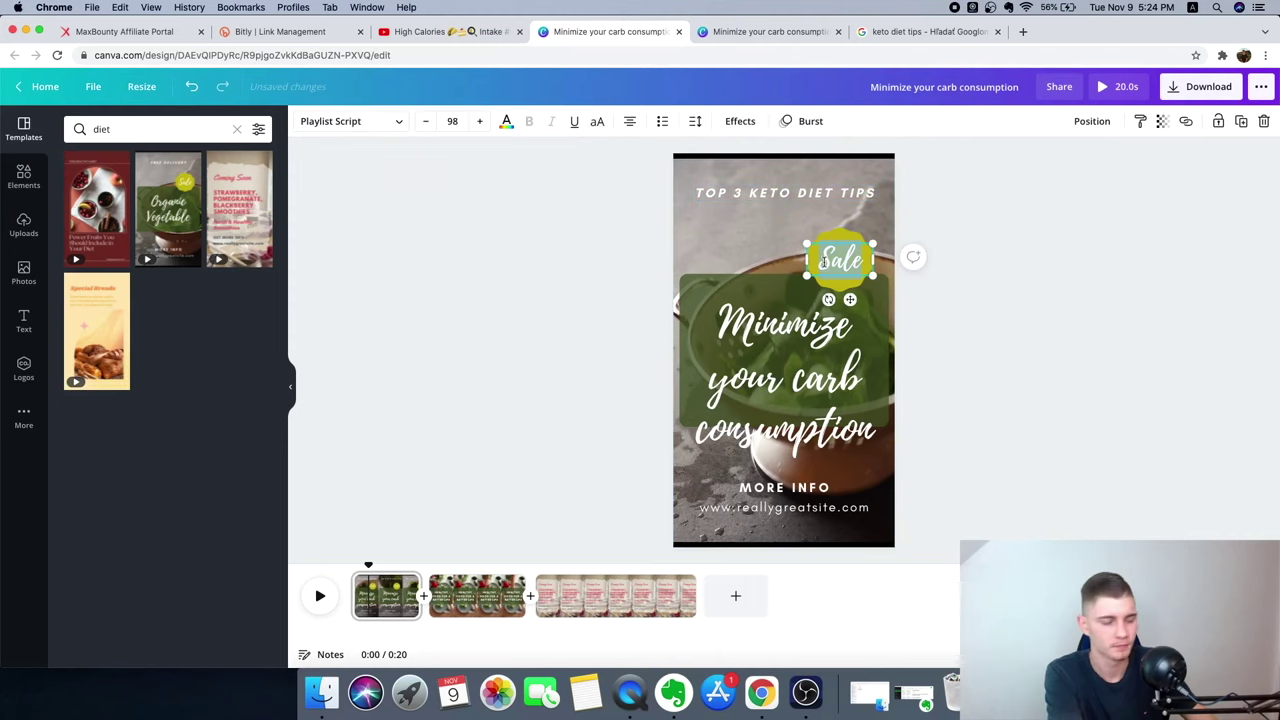
text(#11)
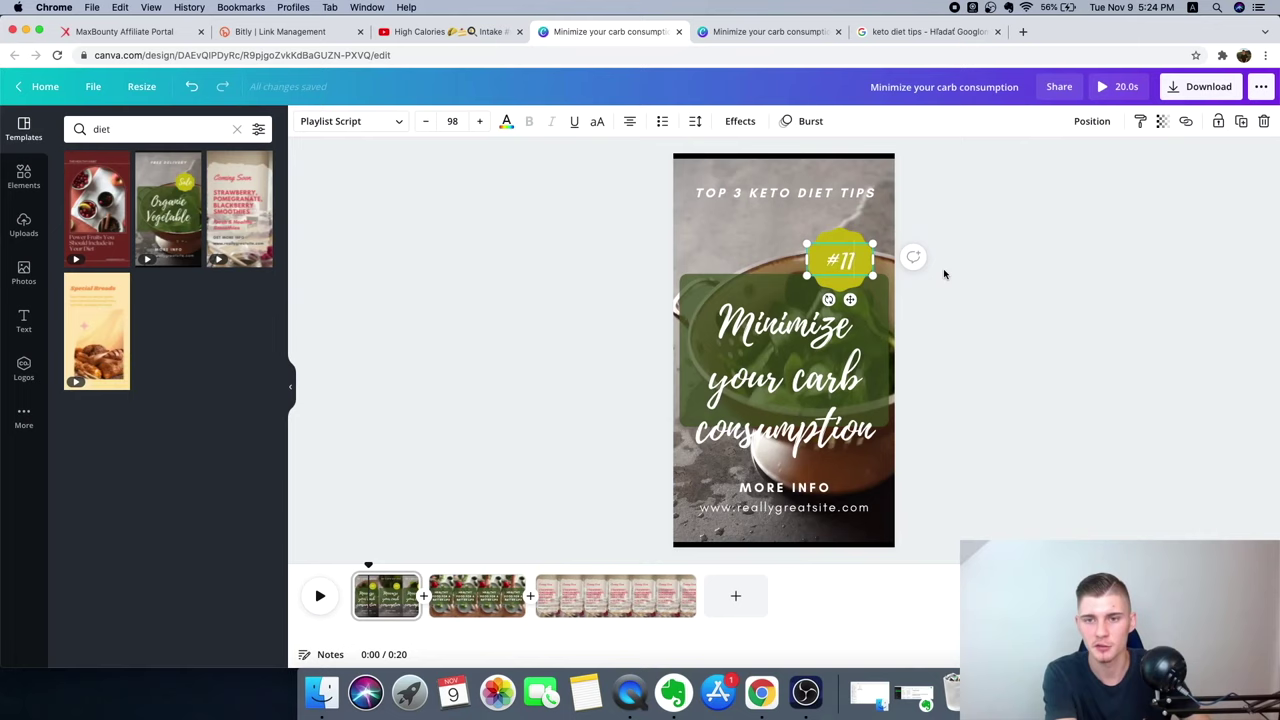
key(BackSpace)
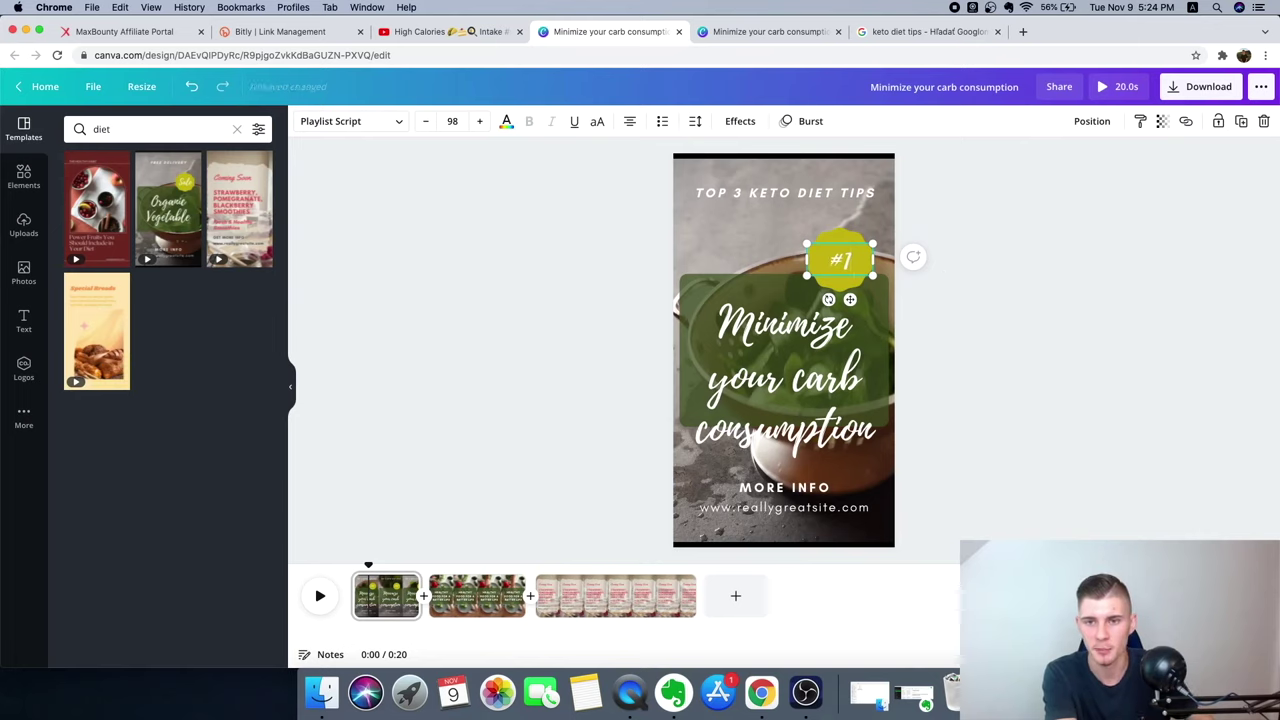
click(960, 243)
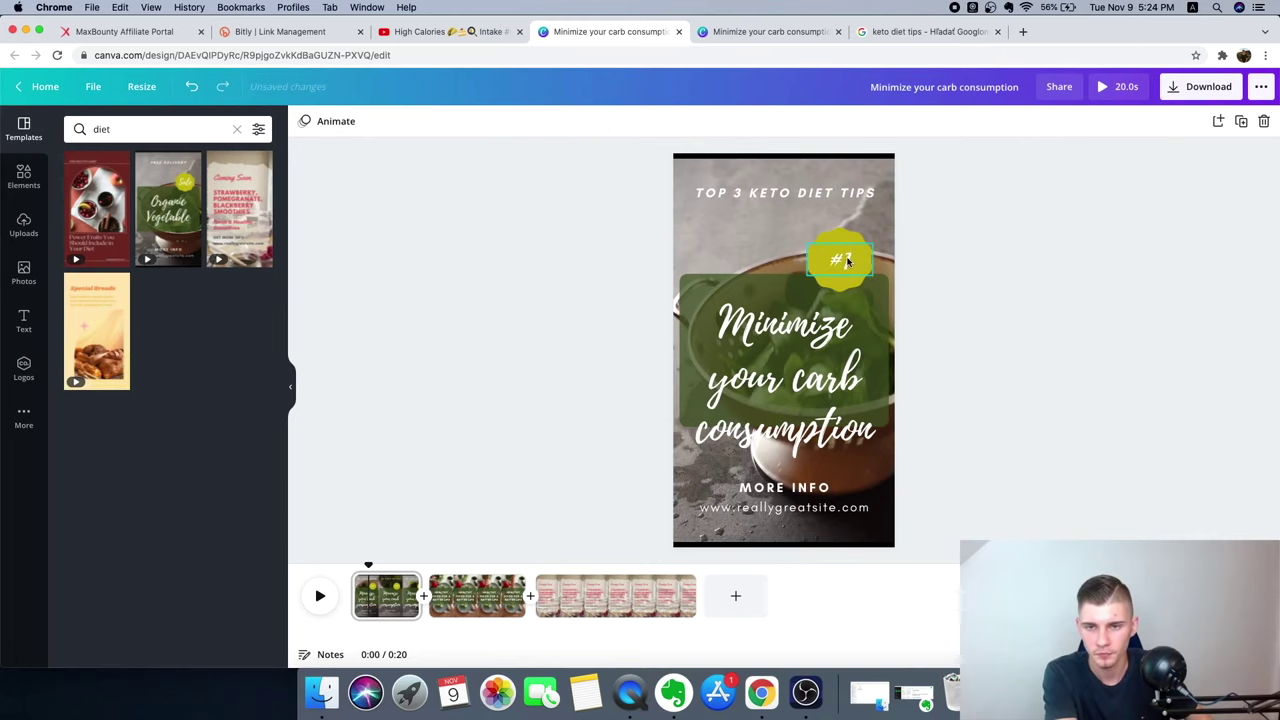
drag(848, 258, 838, 257)
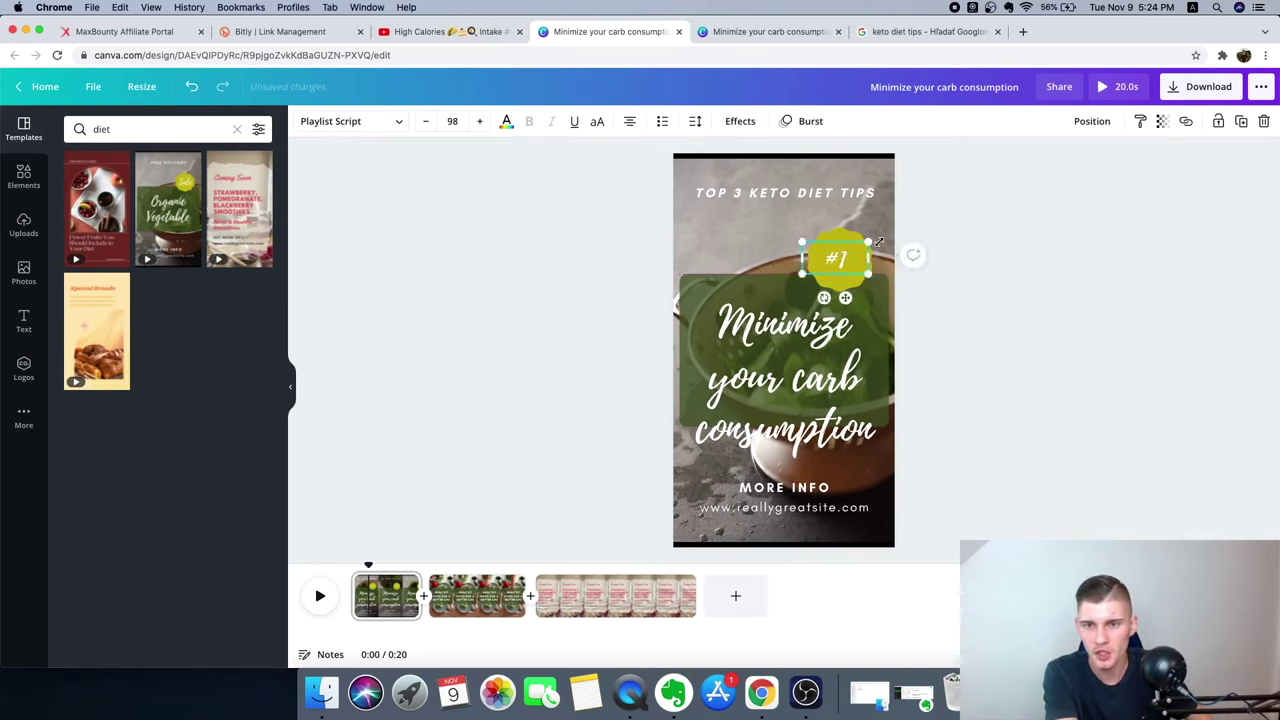
Copy the yellow badge with its "#1" text onto the second page, Healthy Food for a Better Life.
click(846, 226)
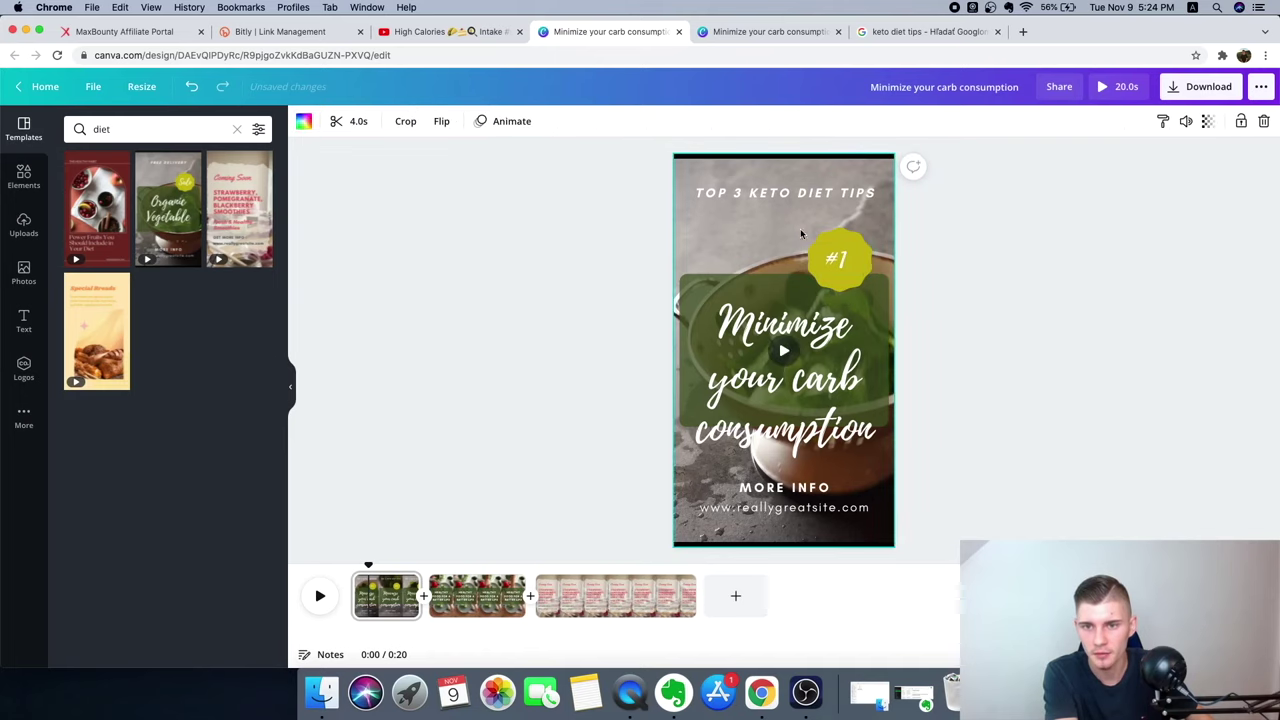
shift+click(848, 262)
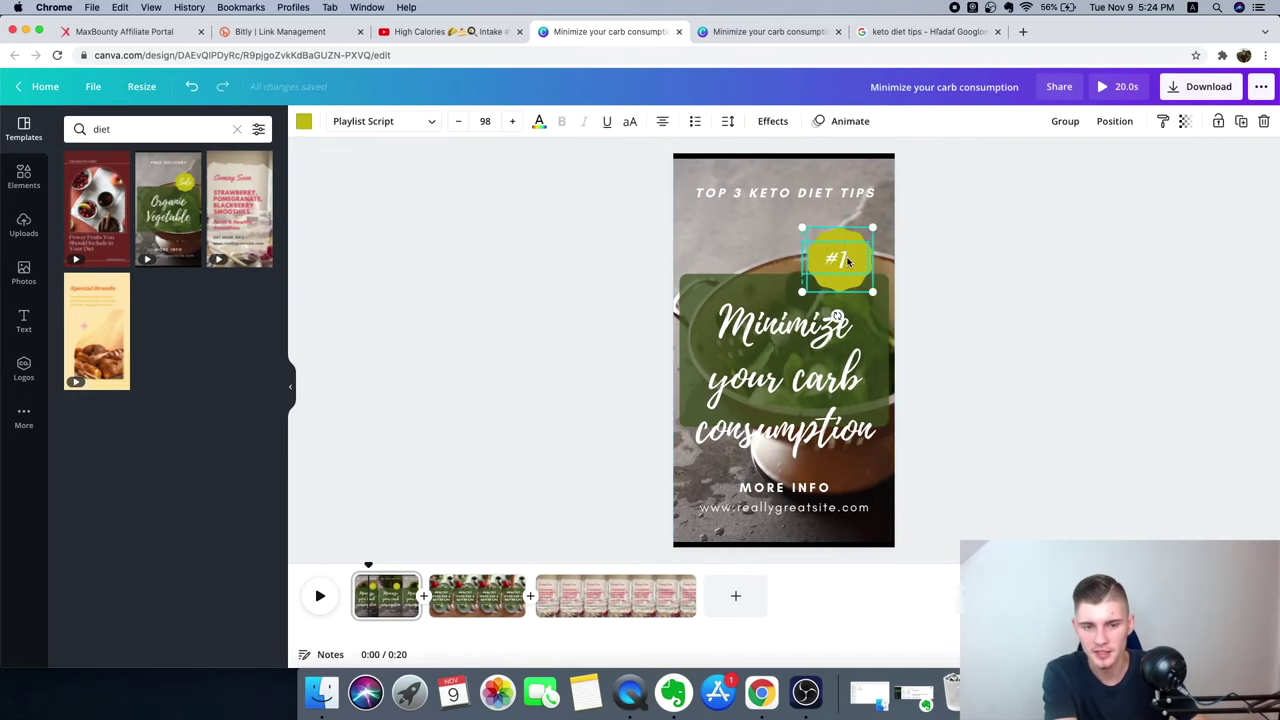
click(470, 600)
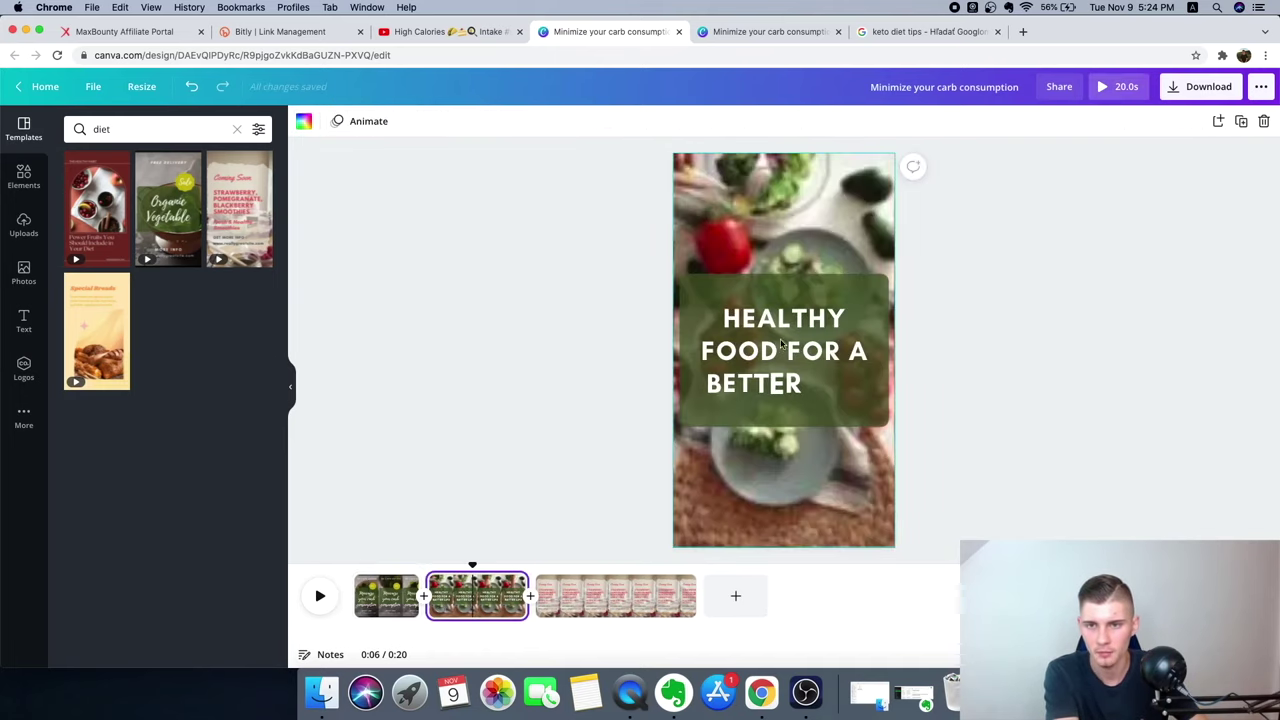
click(830, 240)
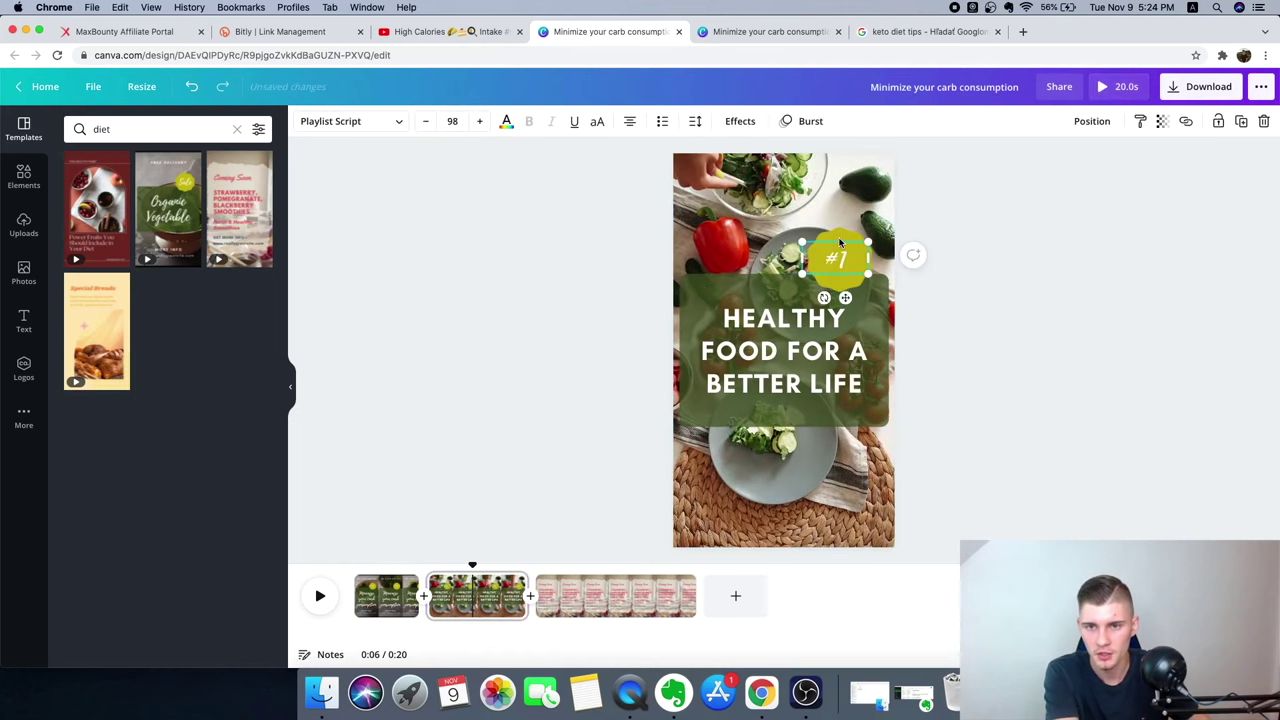
Center the pasted "#1" text on the second page's yellow badge and change it to "#2".
drag(838, 240, 850, 237)
click(852, 255)
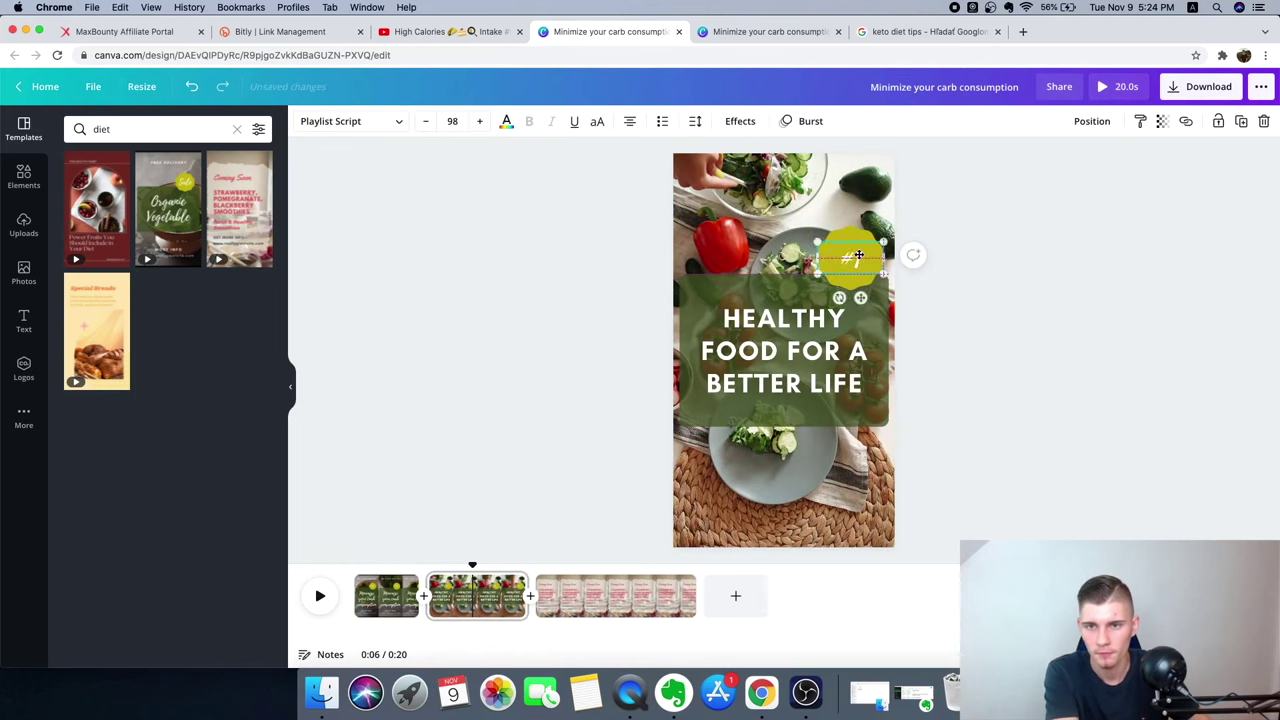
click(854, 256)
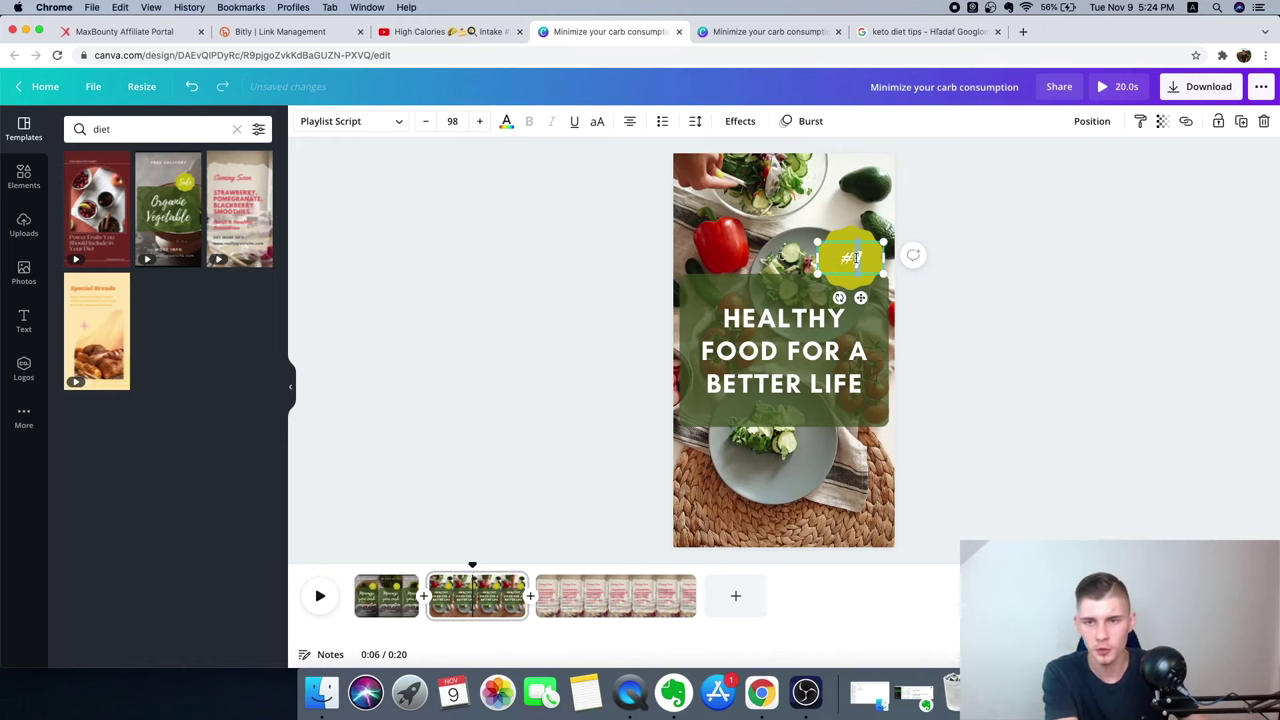
text(2)
click(849, 232)
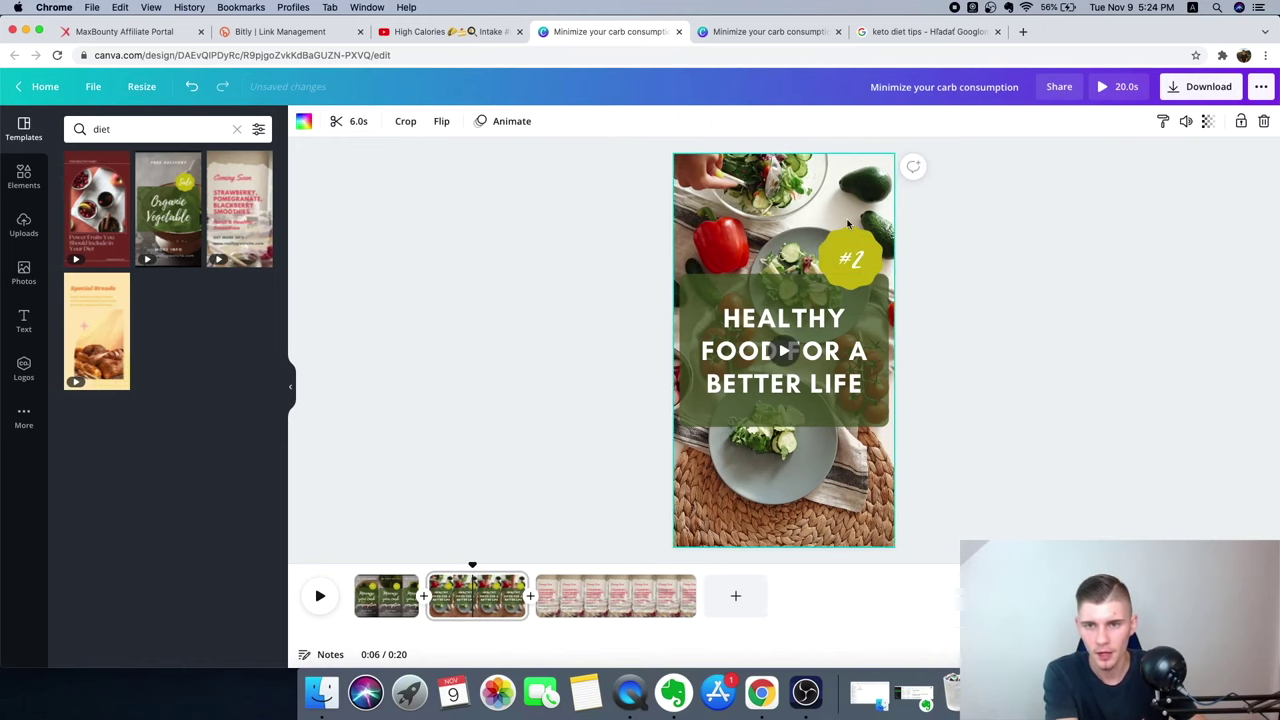
Delete the "Coming Soon" heading from the third page, the strawberry smoothies one.
click(612, 596)
click(784, 248)
click(784, 248)
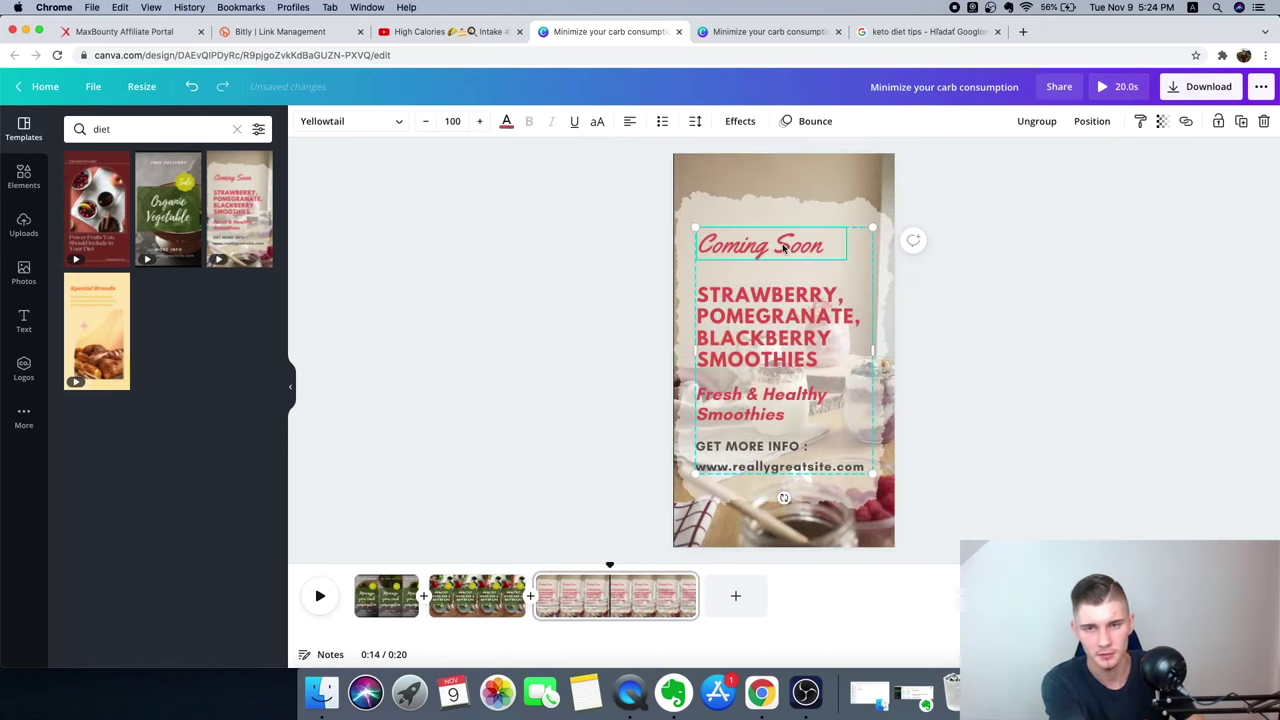
double_click(784, 248)
key(BackSpace)
click(786, 184)
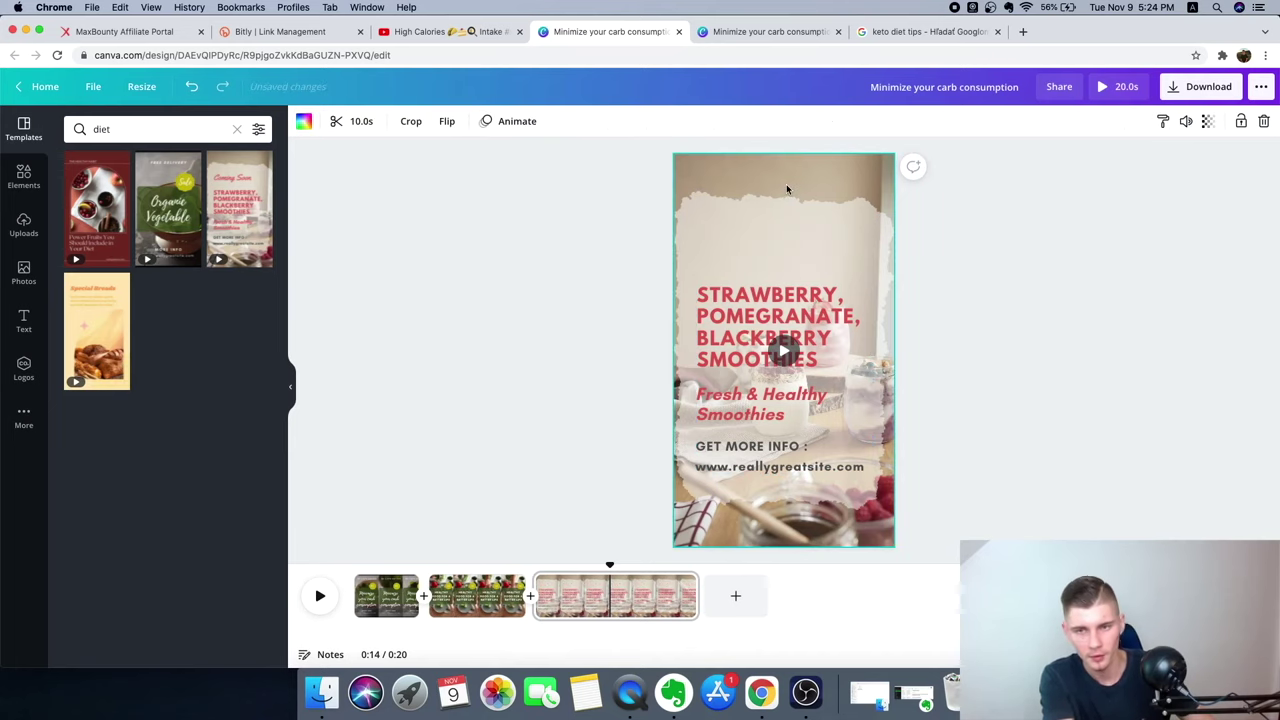
Paste the yellow "#1" badge onto the third page and place it above the smoothies headline.
key(super+v)
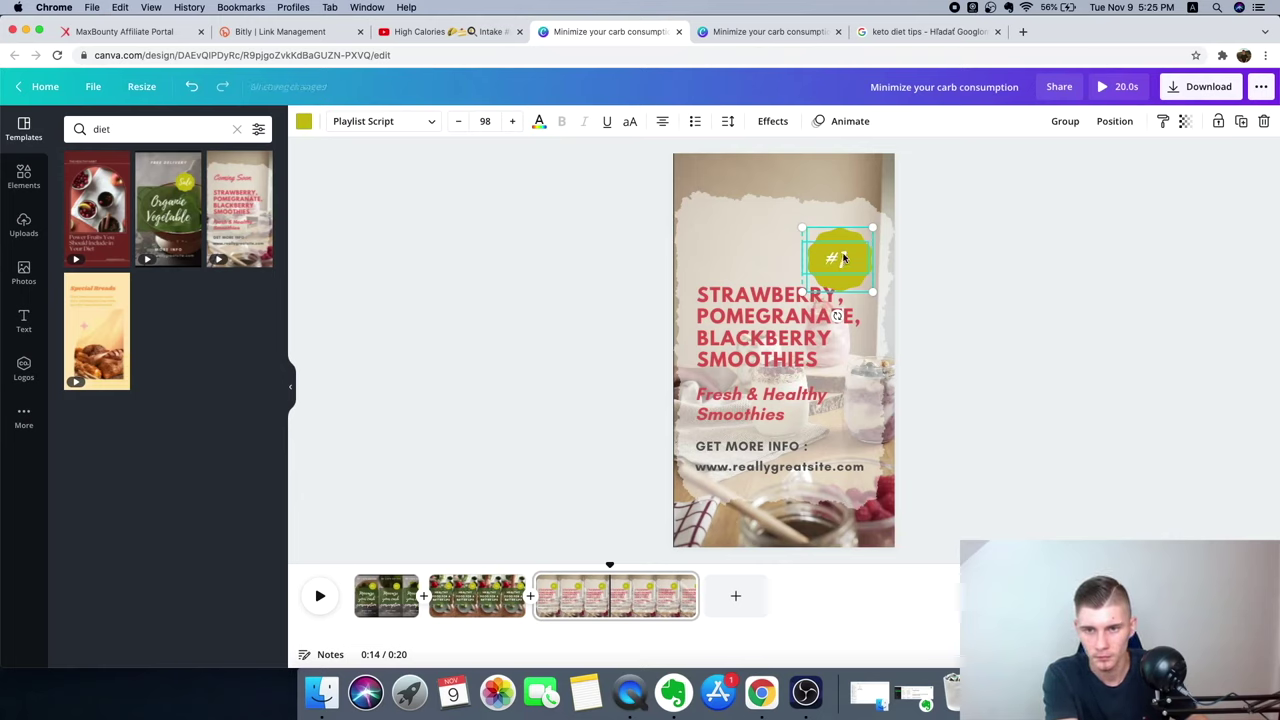
drag(839, 219, 840, 207)
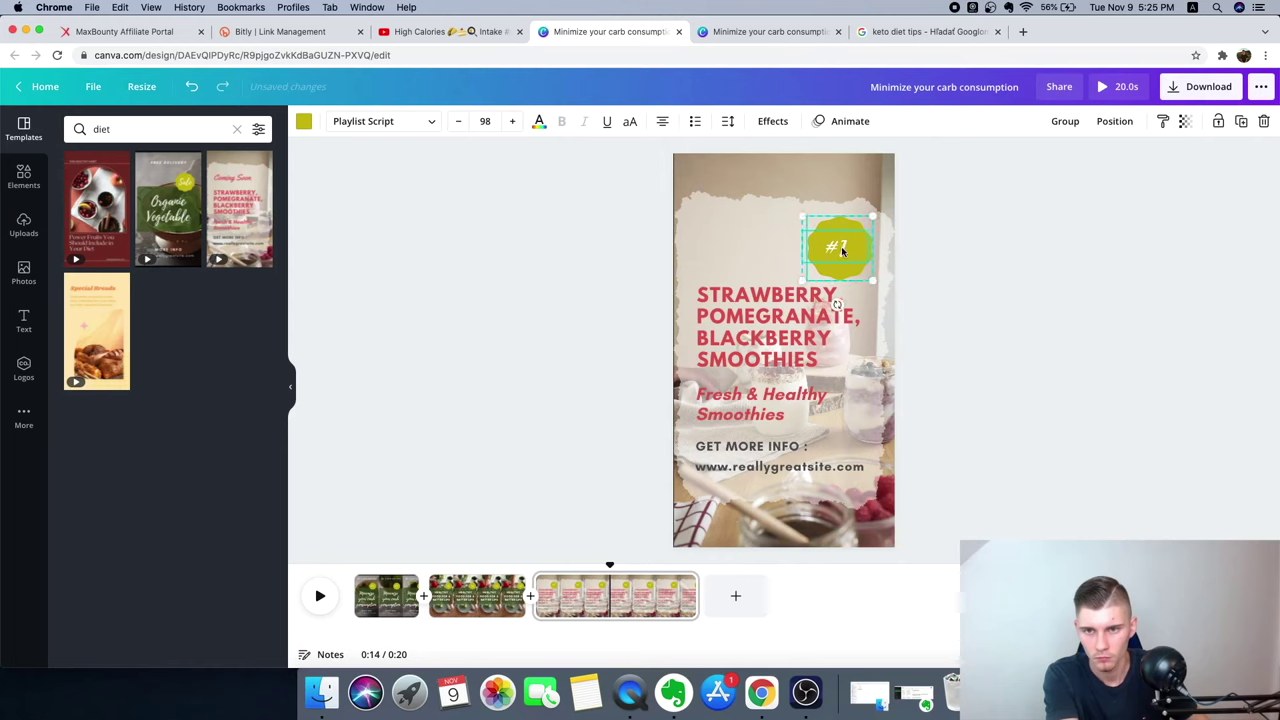
click(897, 247)
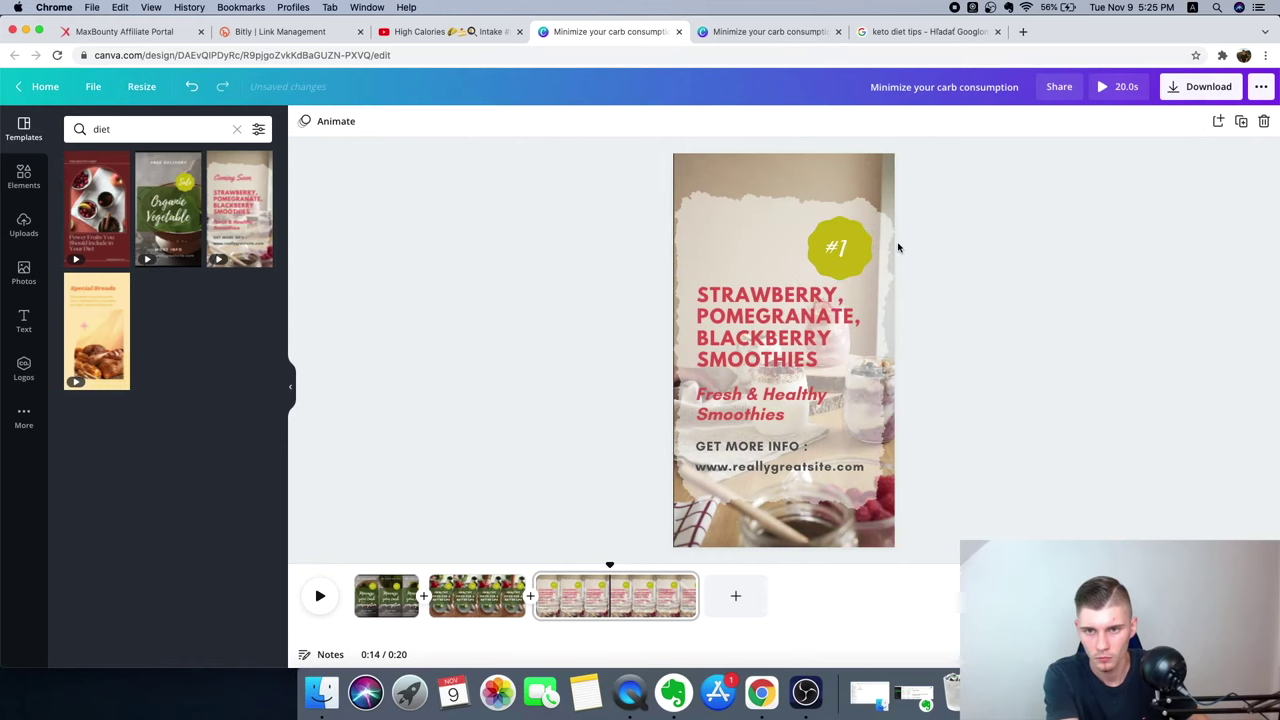
Change the third page's badge text to "#3" and move the badge and its number slightly higher.
double_click(839, 255)
key(BackSpace)
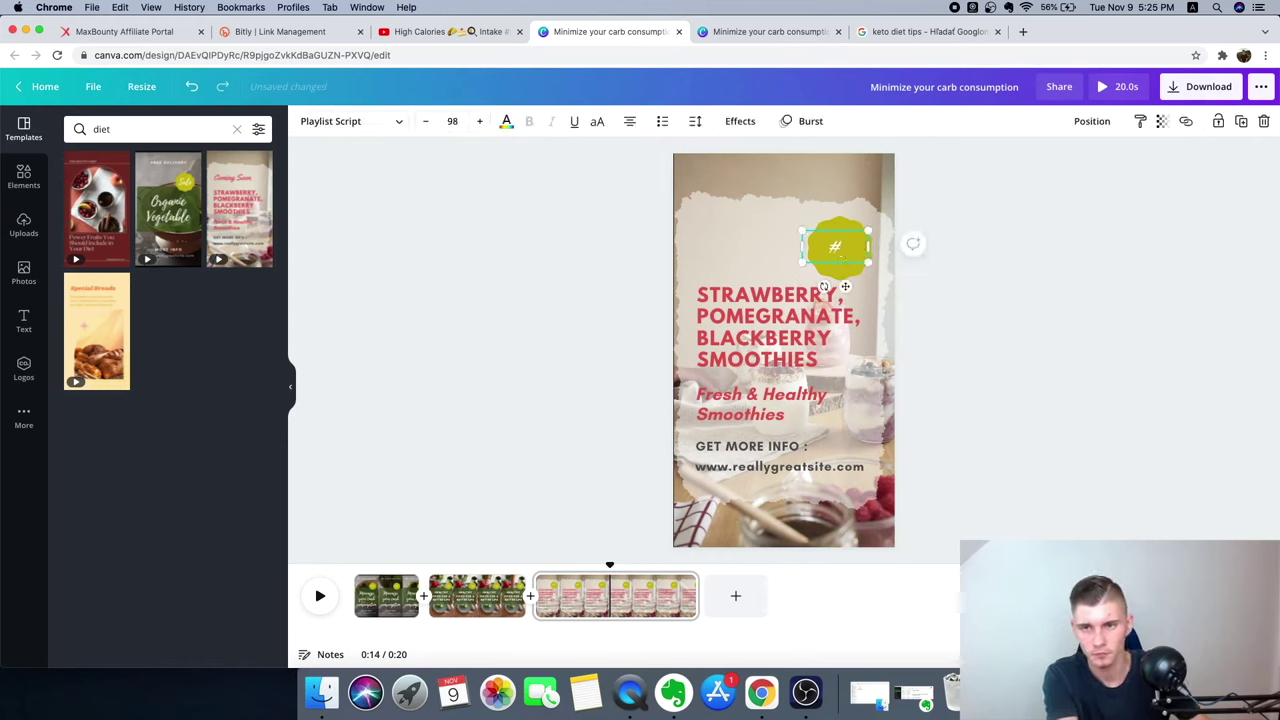
text(3)
click(1006, 277)
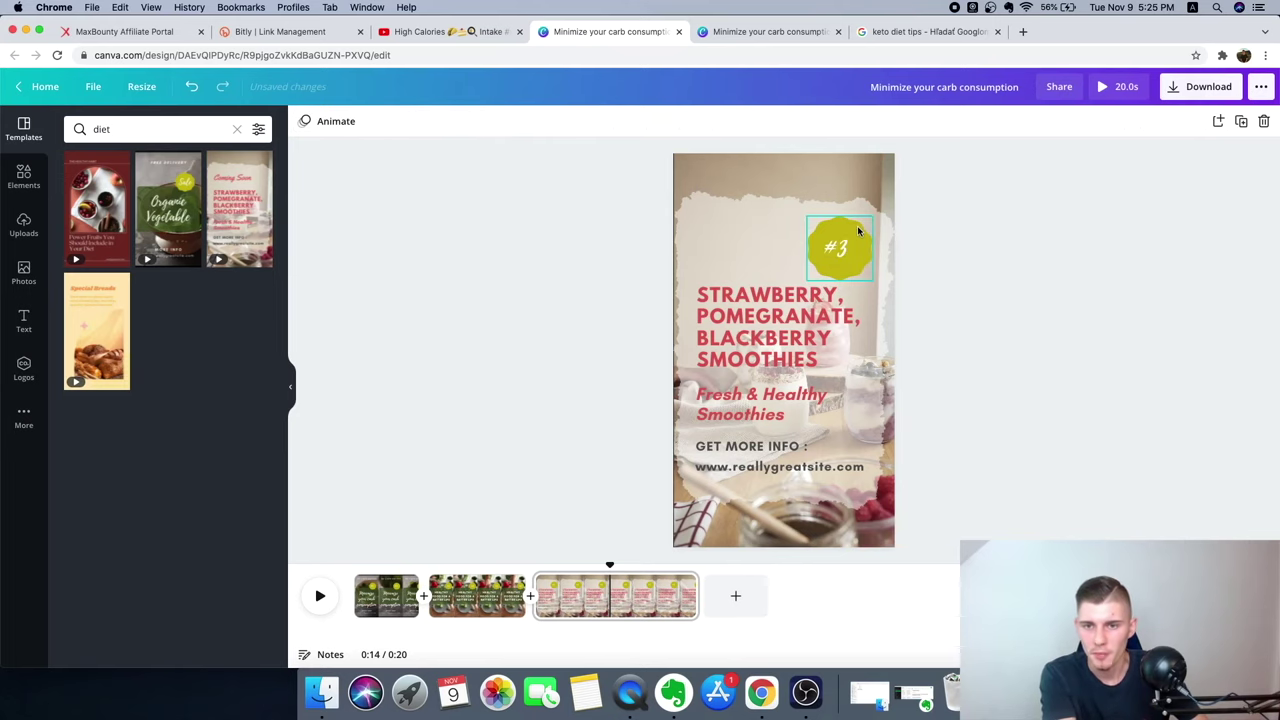
drag(857, 237, 857, 210)
click(834, 248)
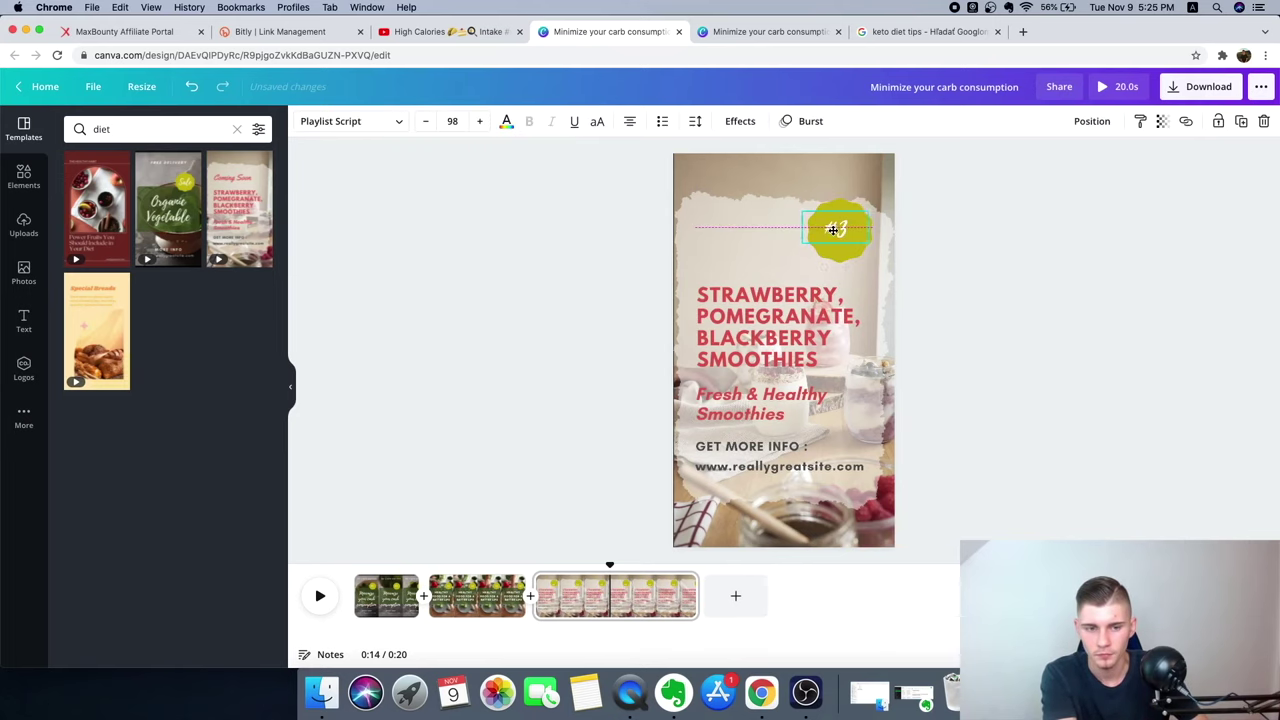
Set the font of the first page's "Minimize your carb consumption" heading to Poppins Medium, after checking the Google tips list.
click(386, 596)
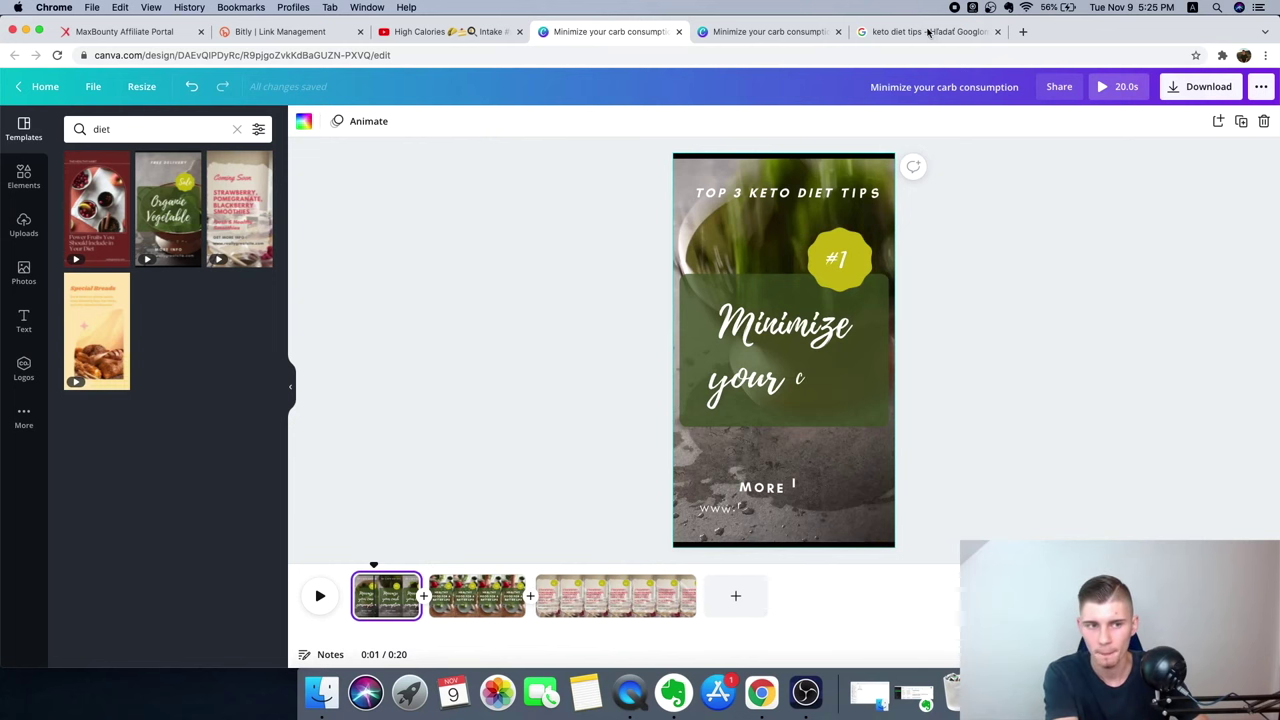
click(921, 33)
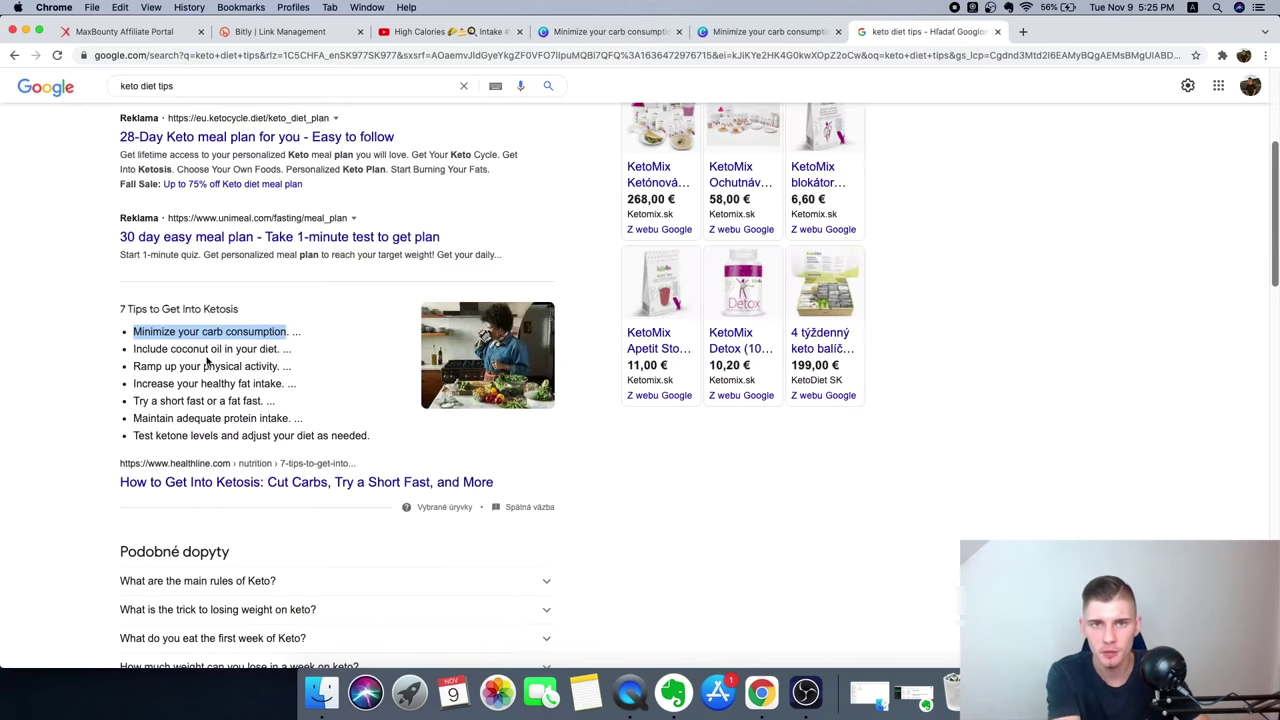
click(608, 31)
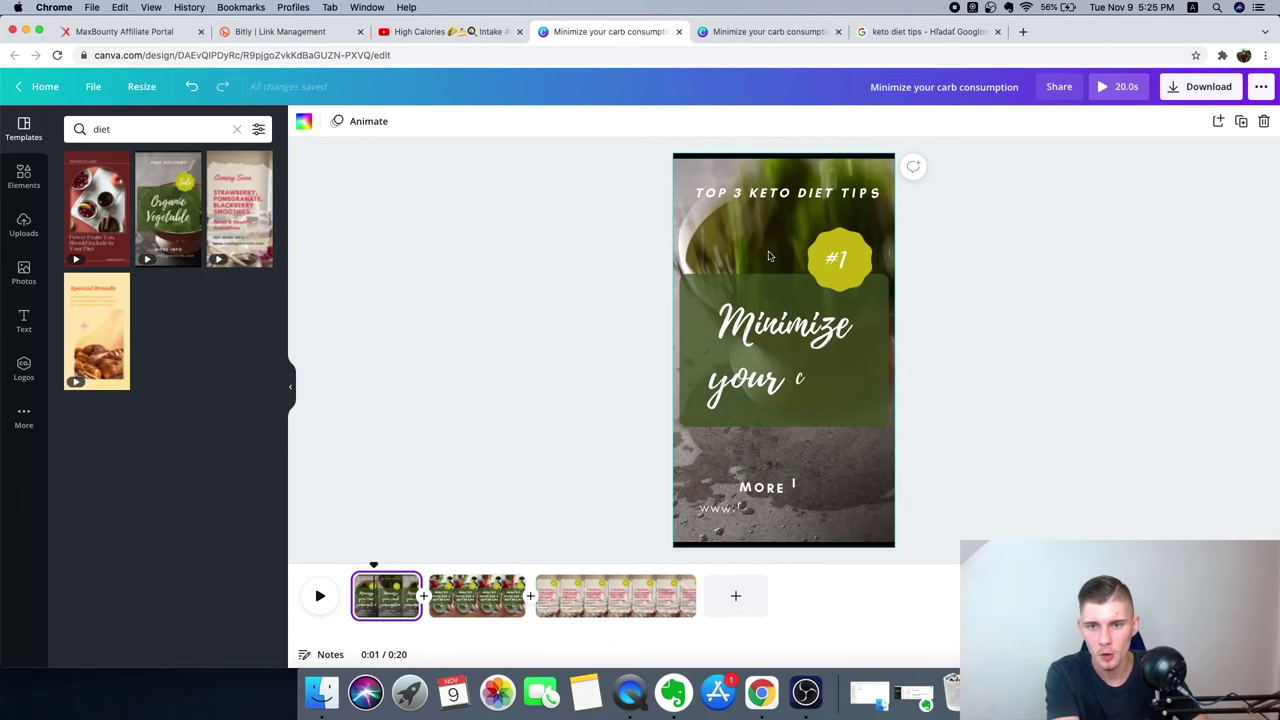
click(767, 337)
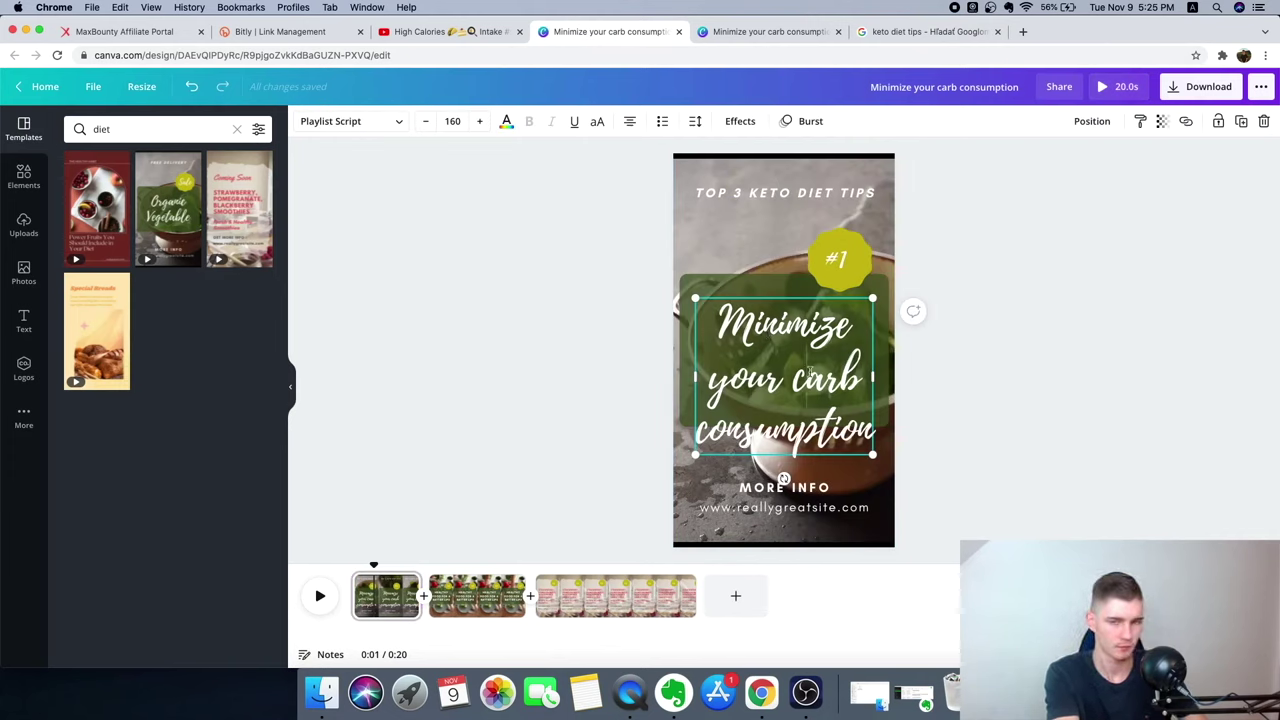
click(399, 122)
text(popp)
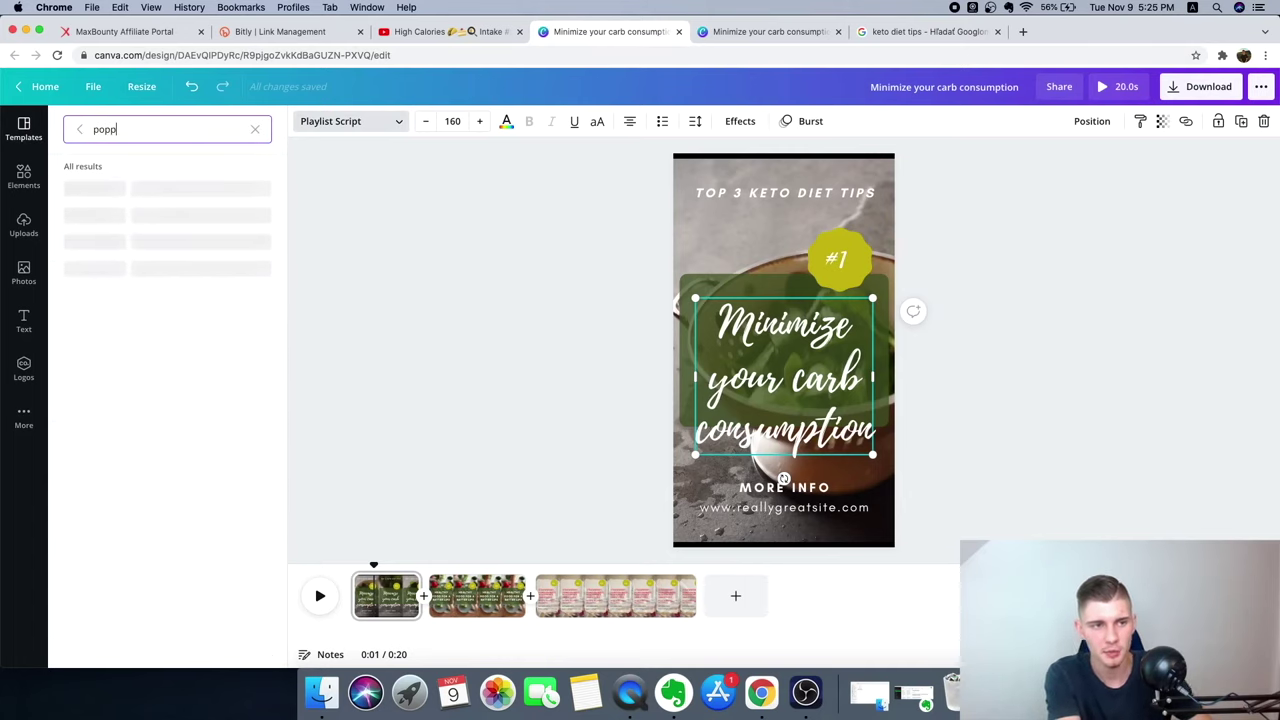
click(136, 241)
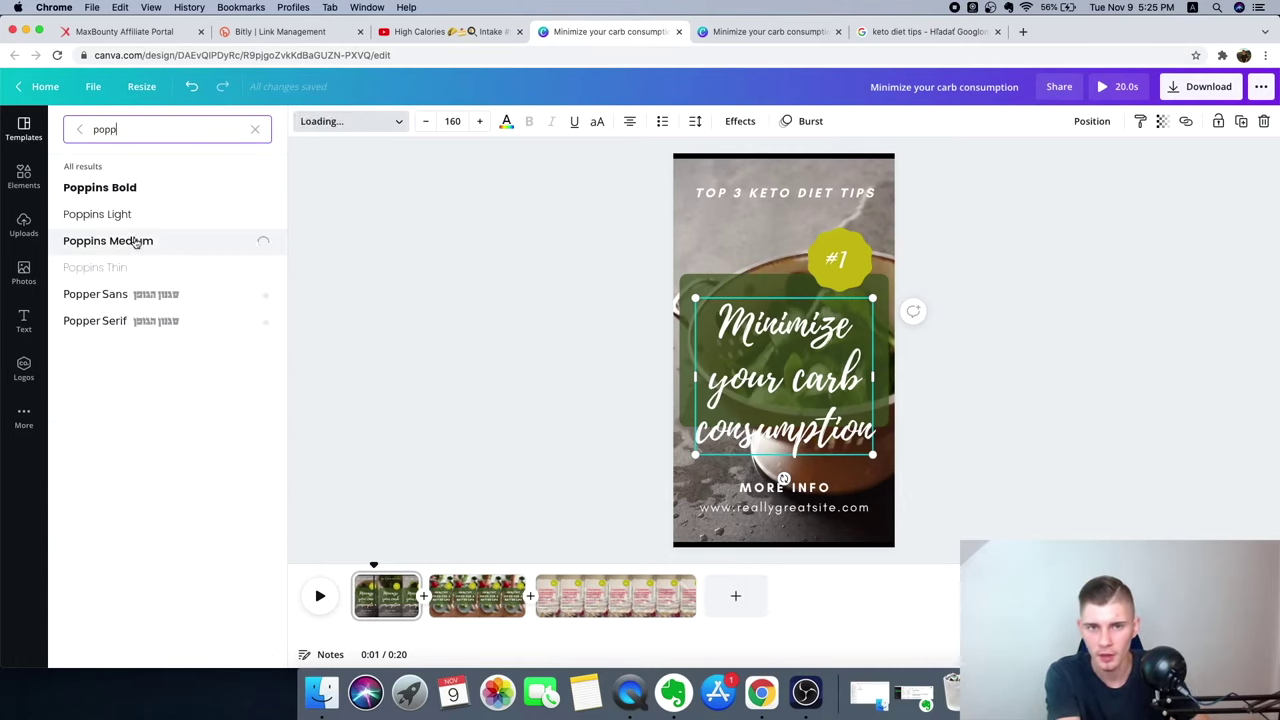
Reduce the first page's heading to font size 94 so each word fits whole inside the green box.
click(425, 122)
click(425, 122)
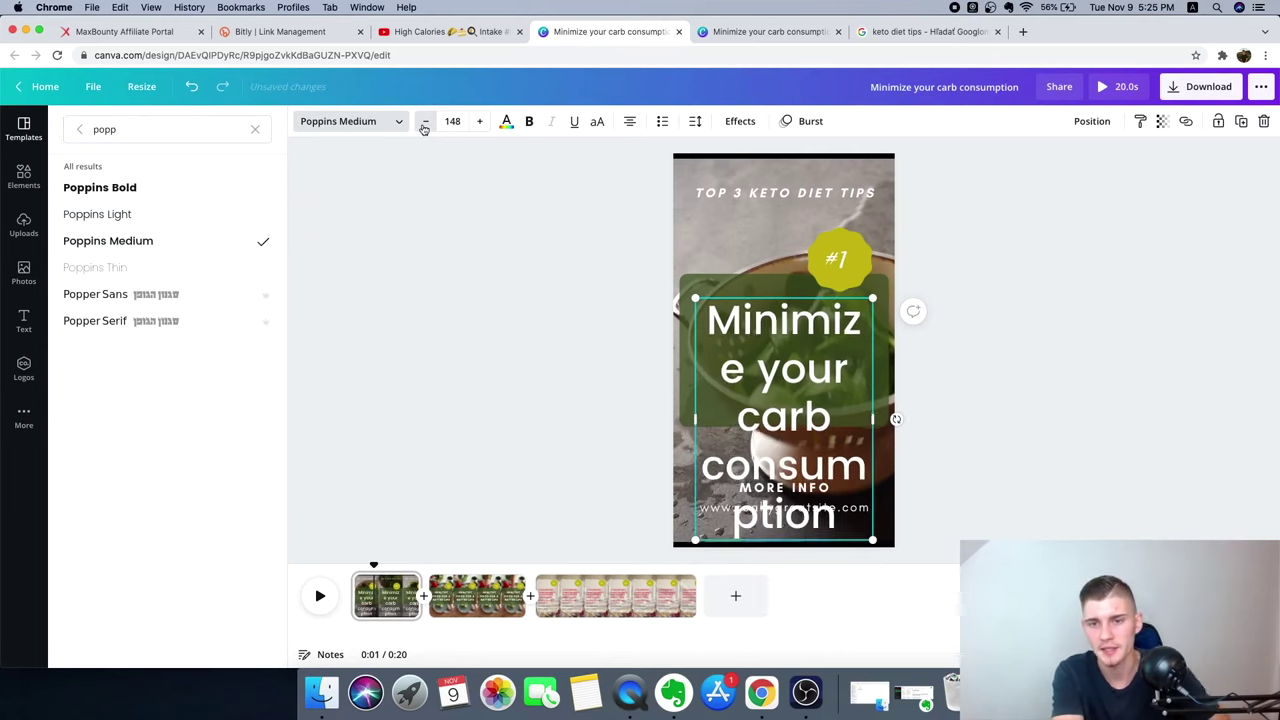
click(425, 122)
click(425, 122)
click(425, 122)
click(425, 122)
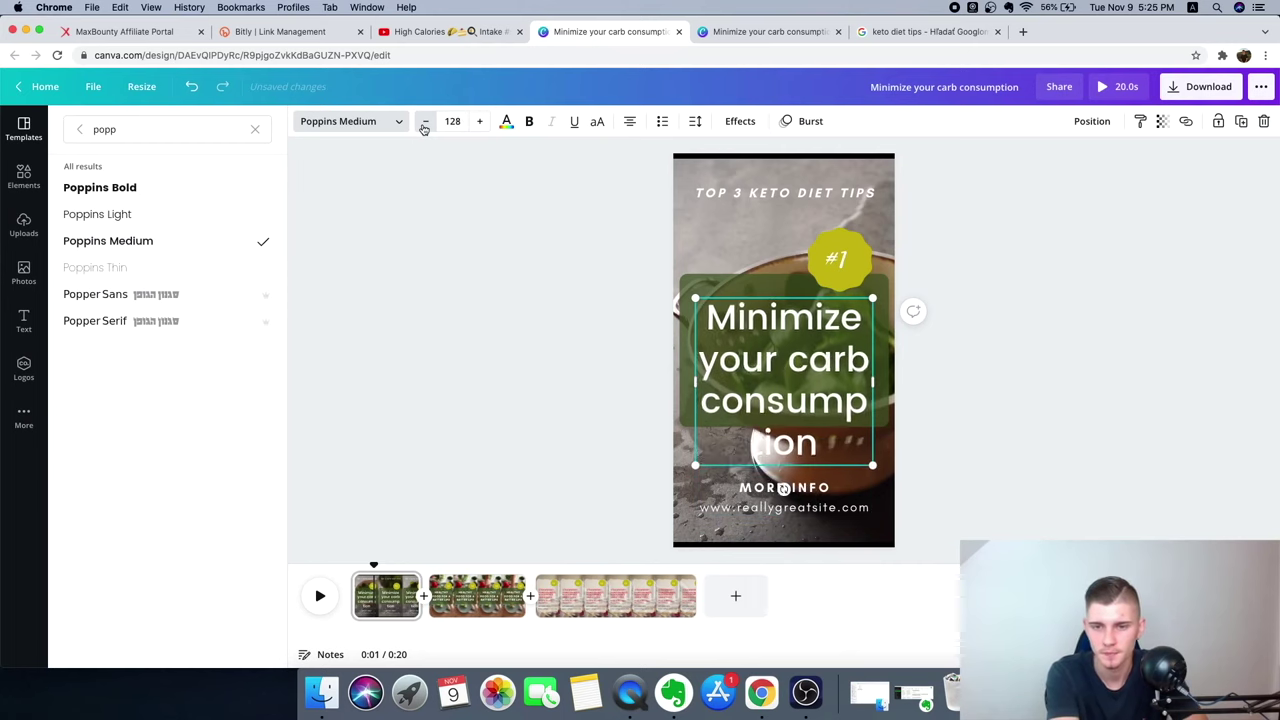
click(425, 122)
click(425, 122)
click(425, 122)
click(425, 122)
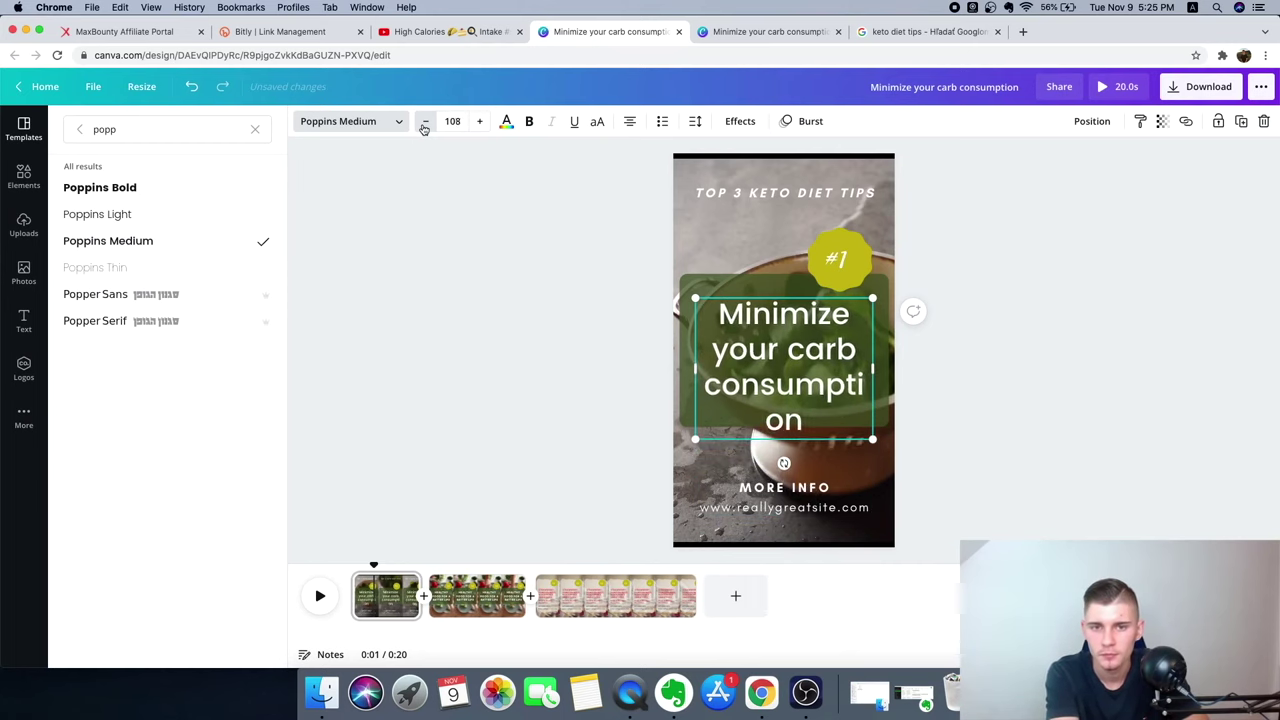
click(425, 122)
click(425, 122)
click(425, 122)
click(425, 122)
click(425, 122)
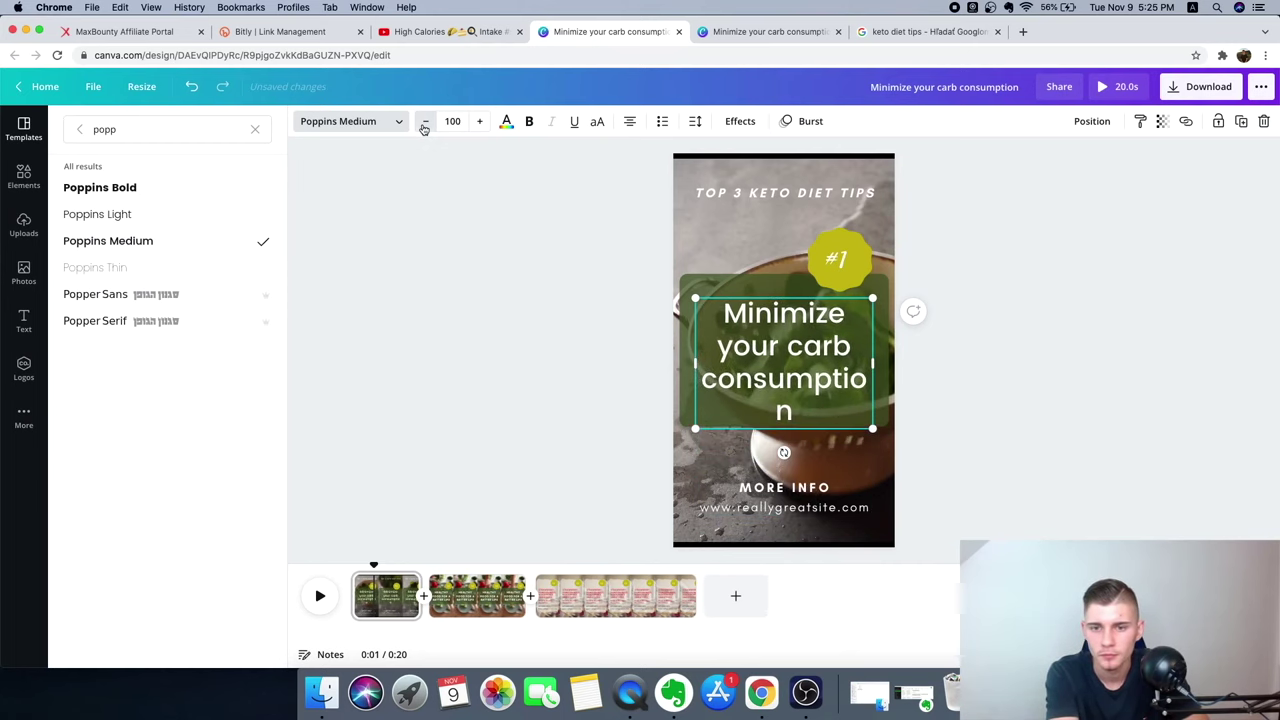
click(425, 122)
click(425, 122)
click(425, 122)
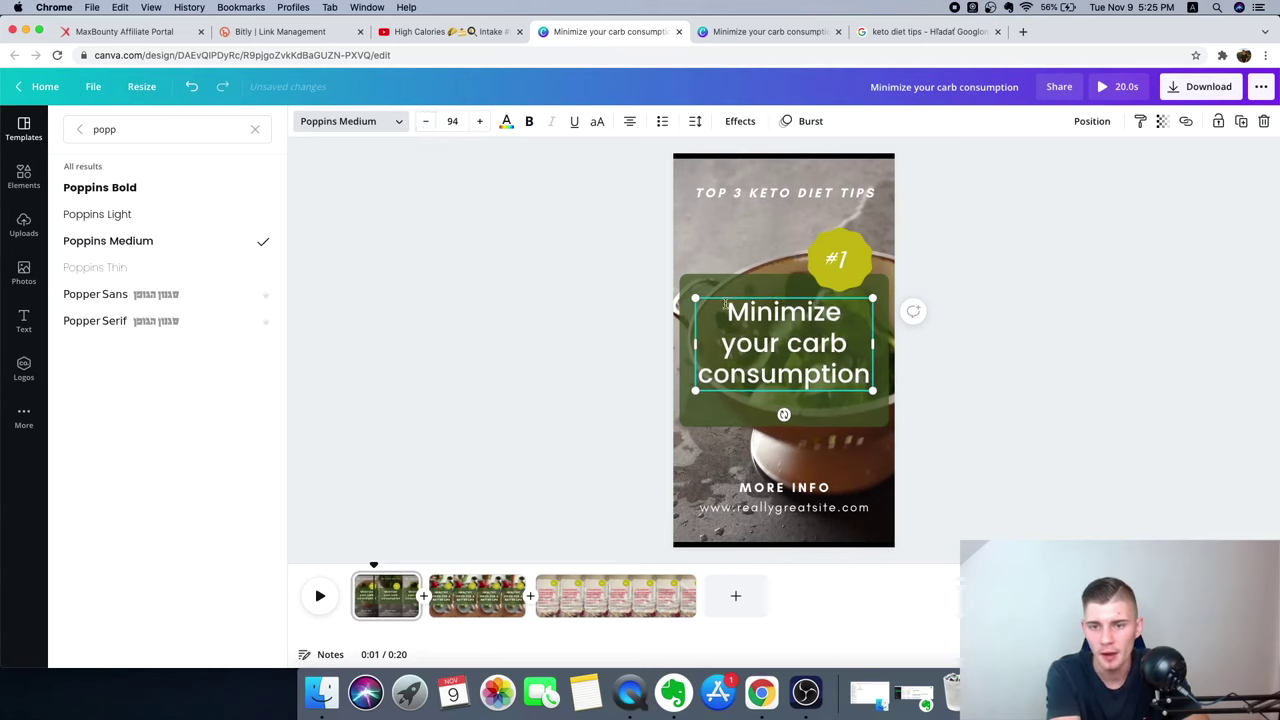
key(Escape)
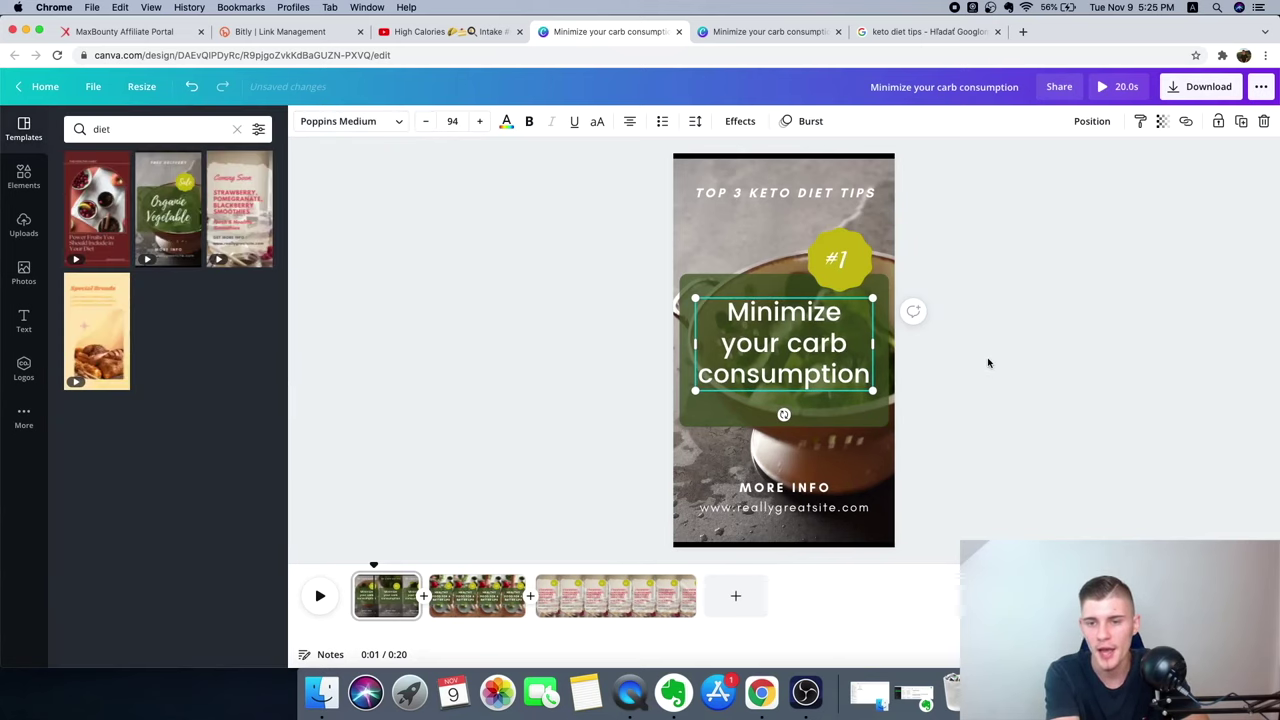
Close the duplicate design tab and highlight the words "Diet Meal Plan" in the iKeto campaign name on MaxBounty.
click(789, 488)
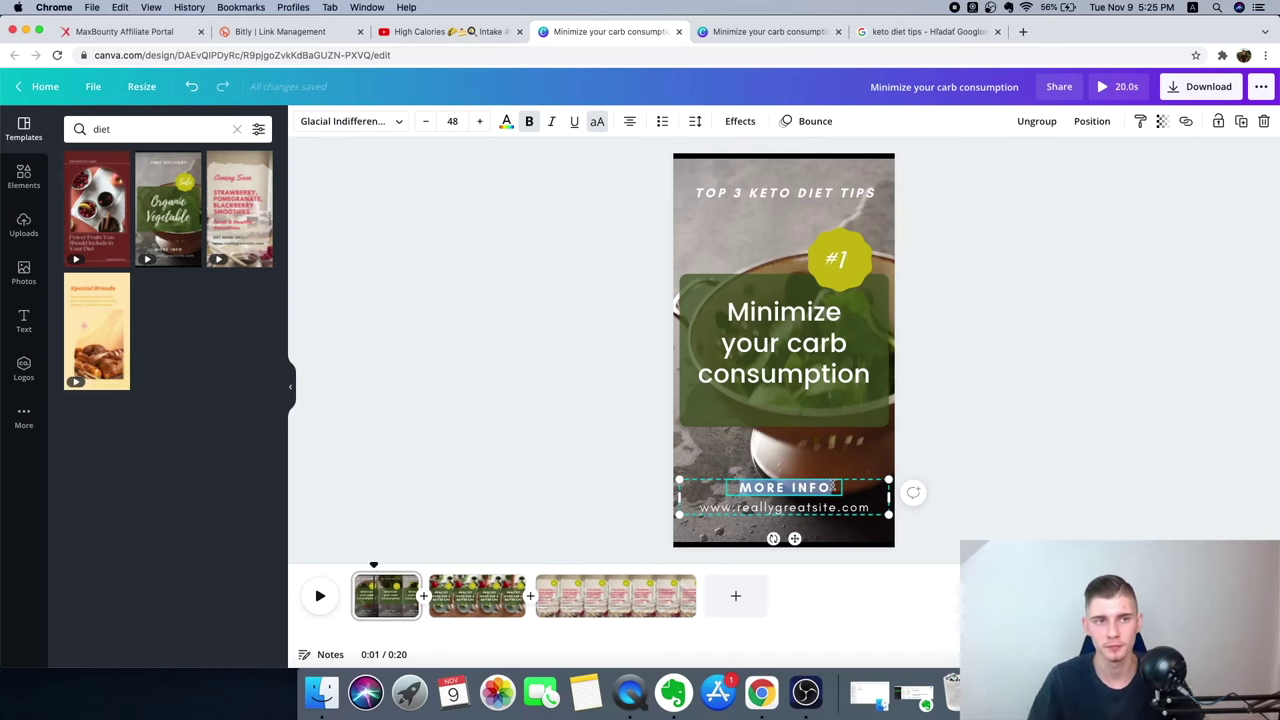
click(838, 31)
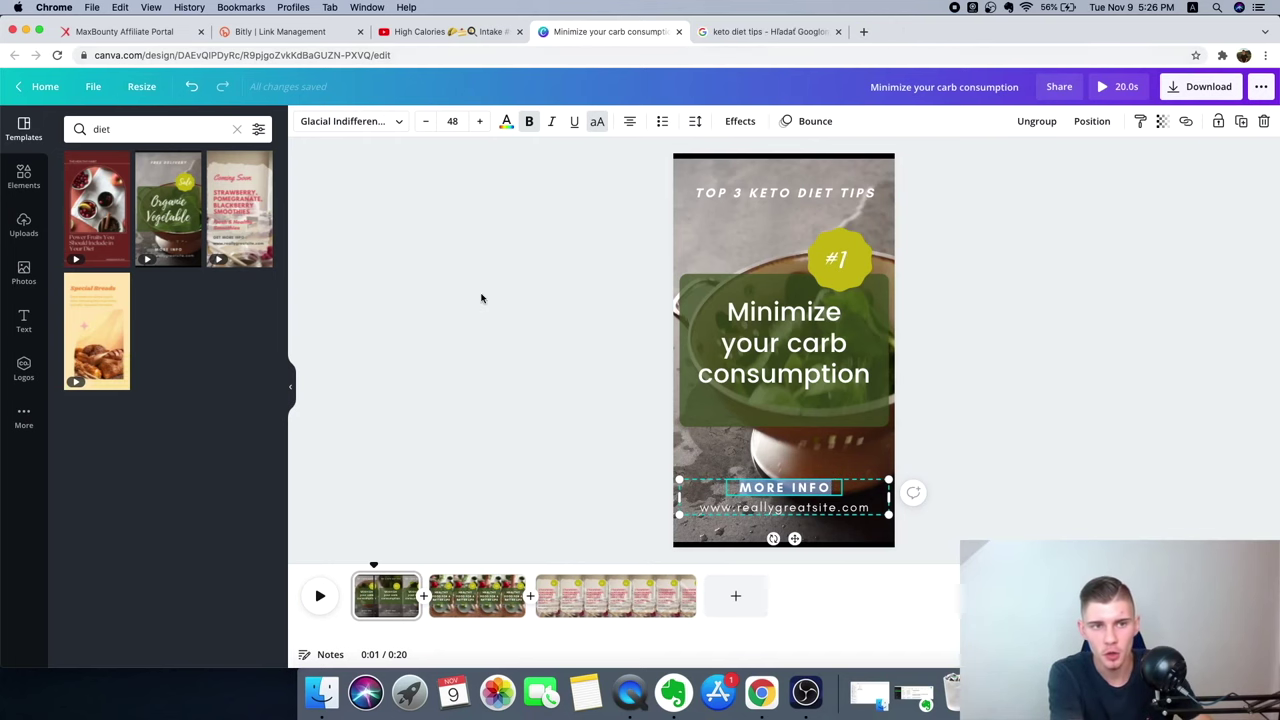
click(145, 37)
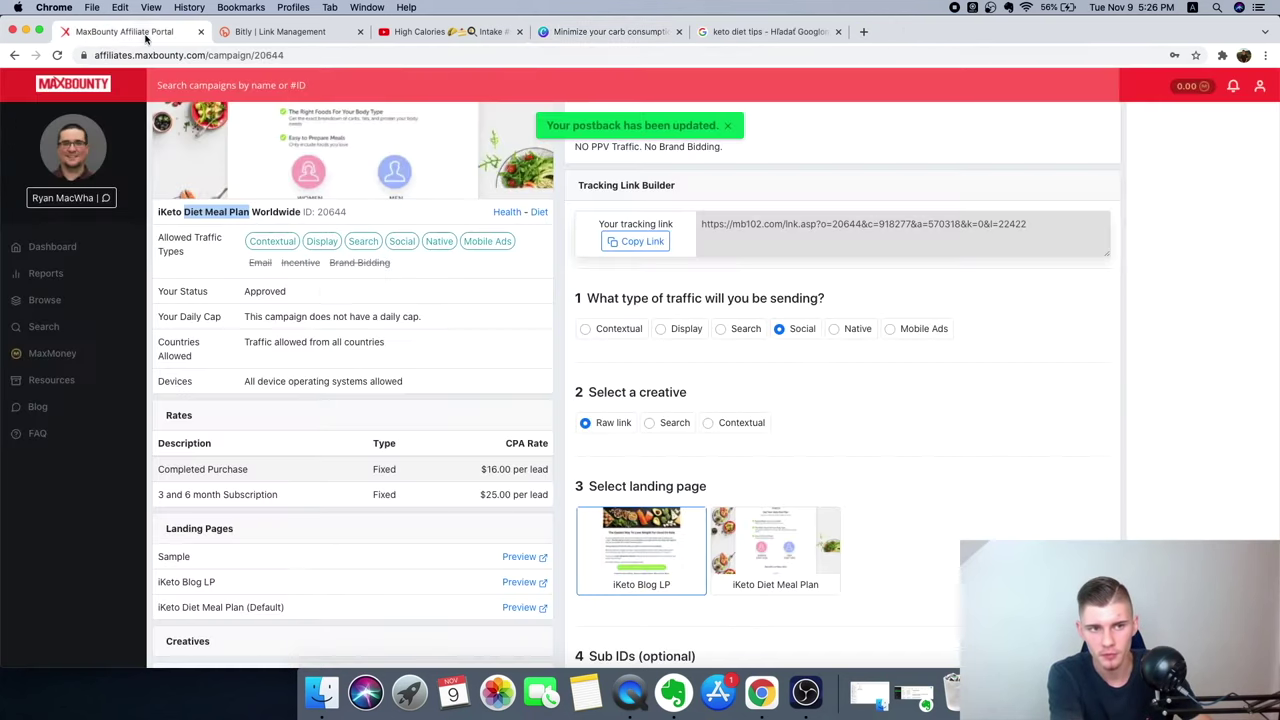
click(217, 213)
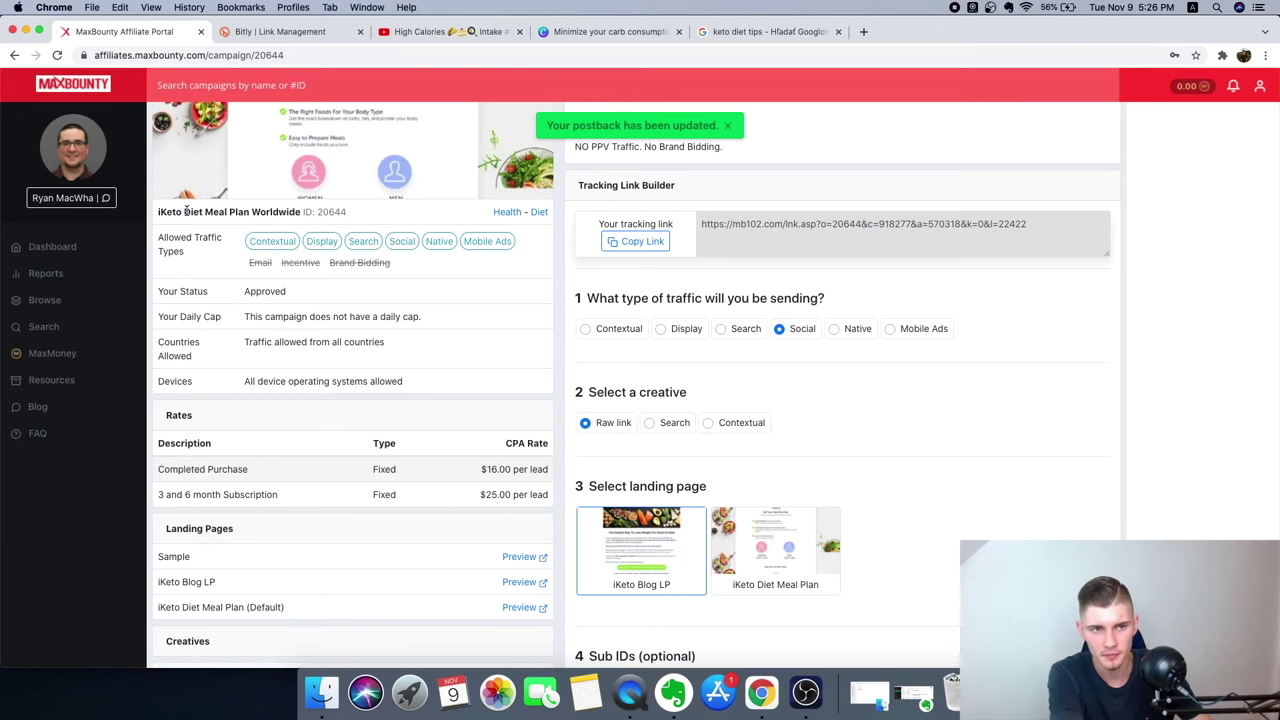
drag(186, 210, 252, 212)
key(super+4)
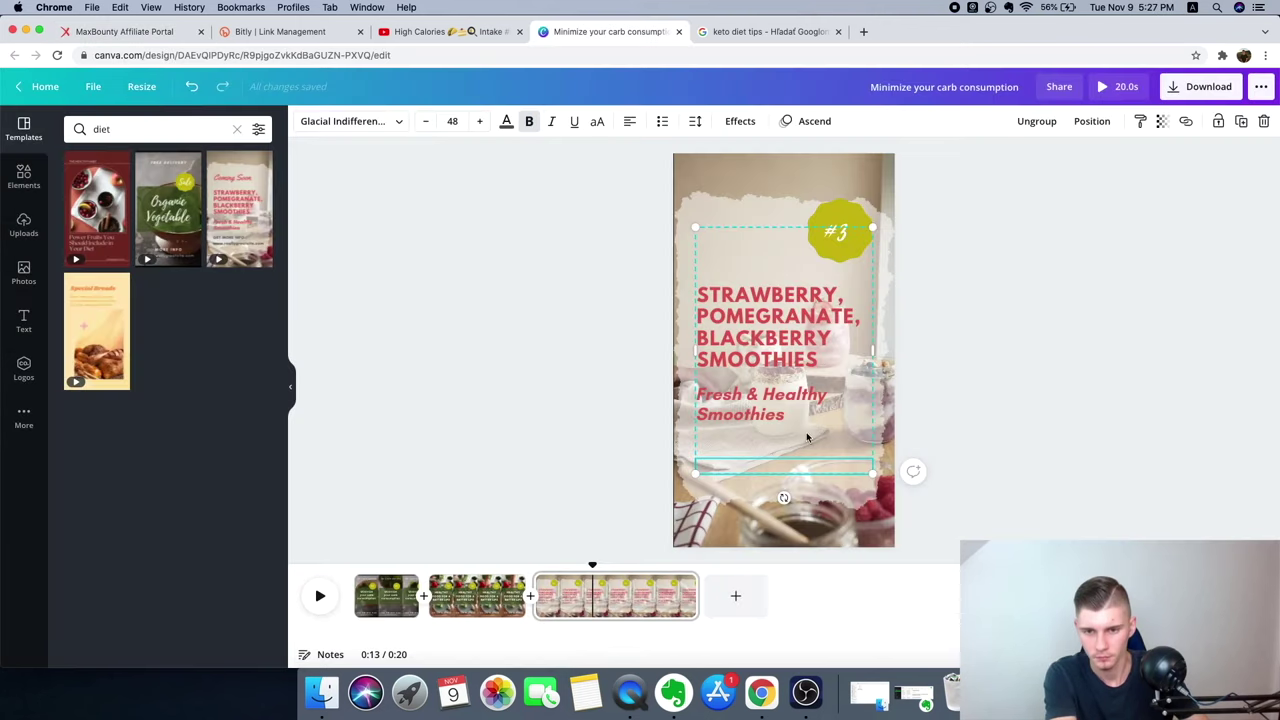
Paste the "FULL DIET MEAL PLAN IN DESCRIPTION" text onto the third page, below "Fresh & Healthy Smoothies".
click(720, 497)
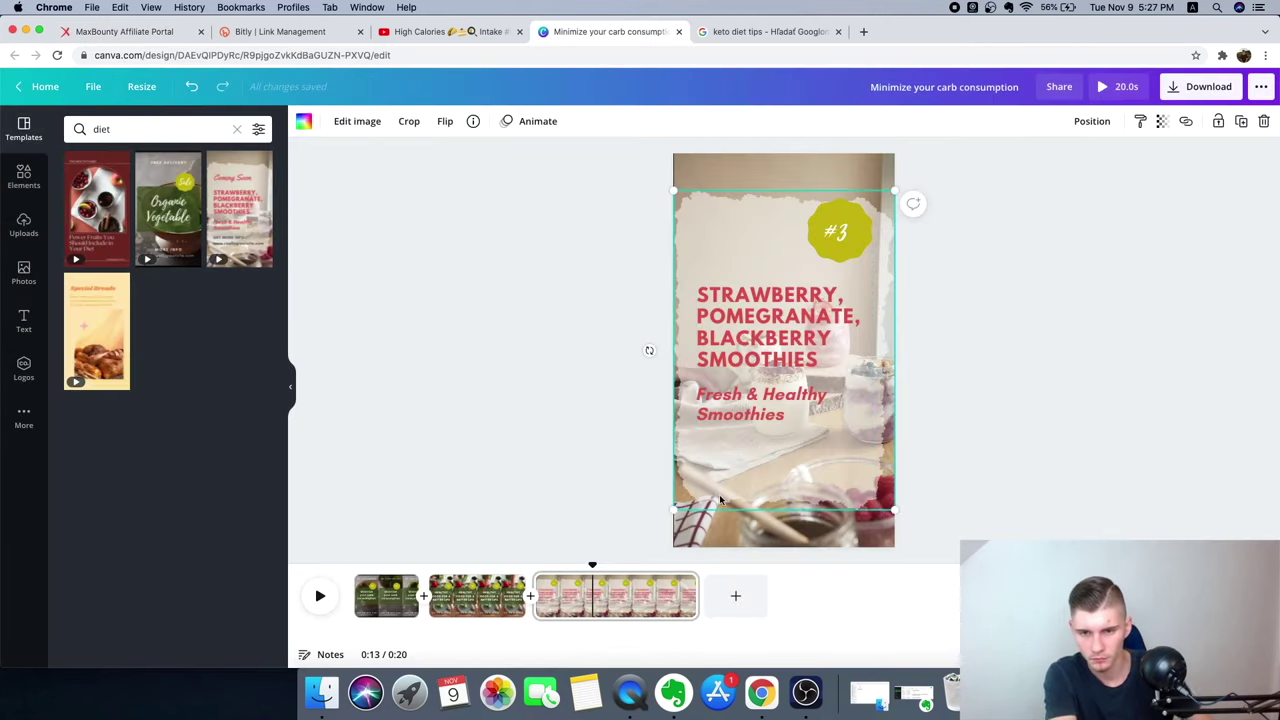
key(super+v)
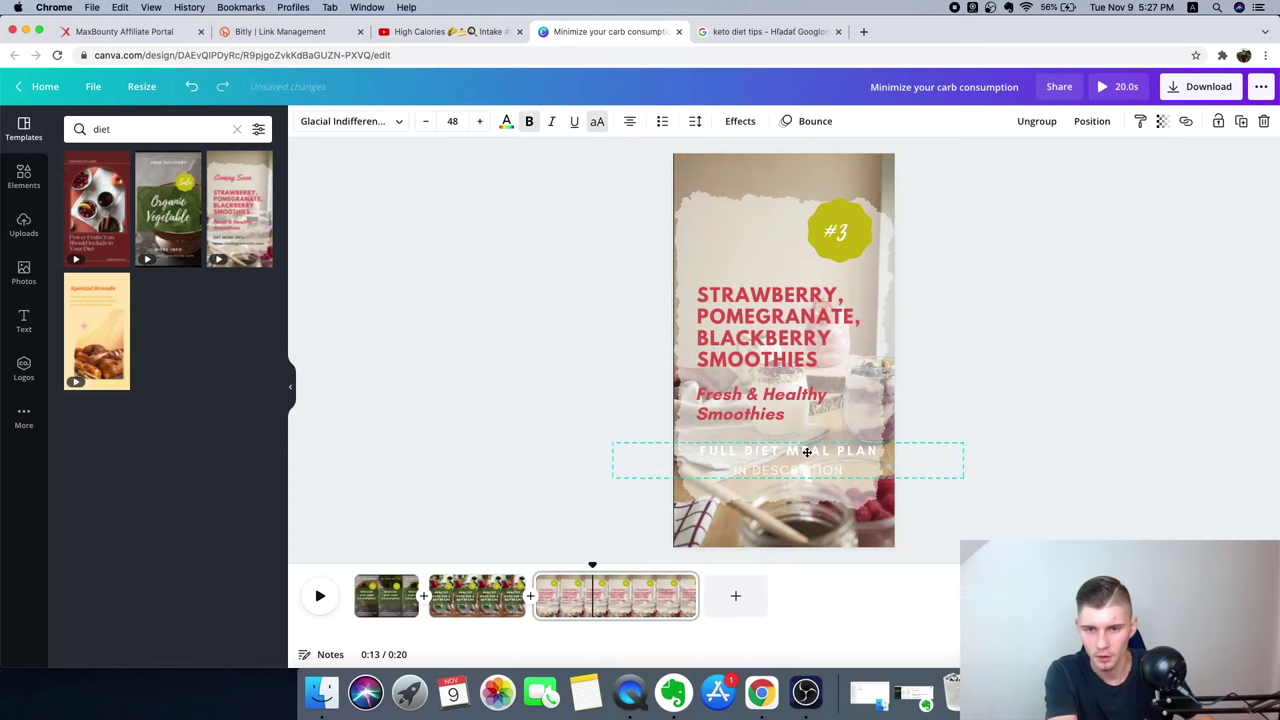
drag(807, 452, 805, 456)
Recolor the third page's "FULL DIET MEAL PLAN" and "IN DESCRIPTION" lines dark gray and go back to the second page.
double_click(795, 456)
click(795, 456)
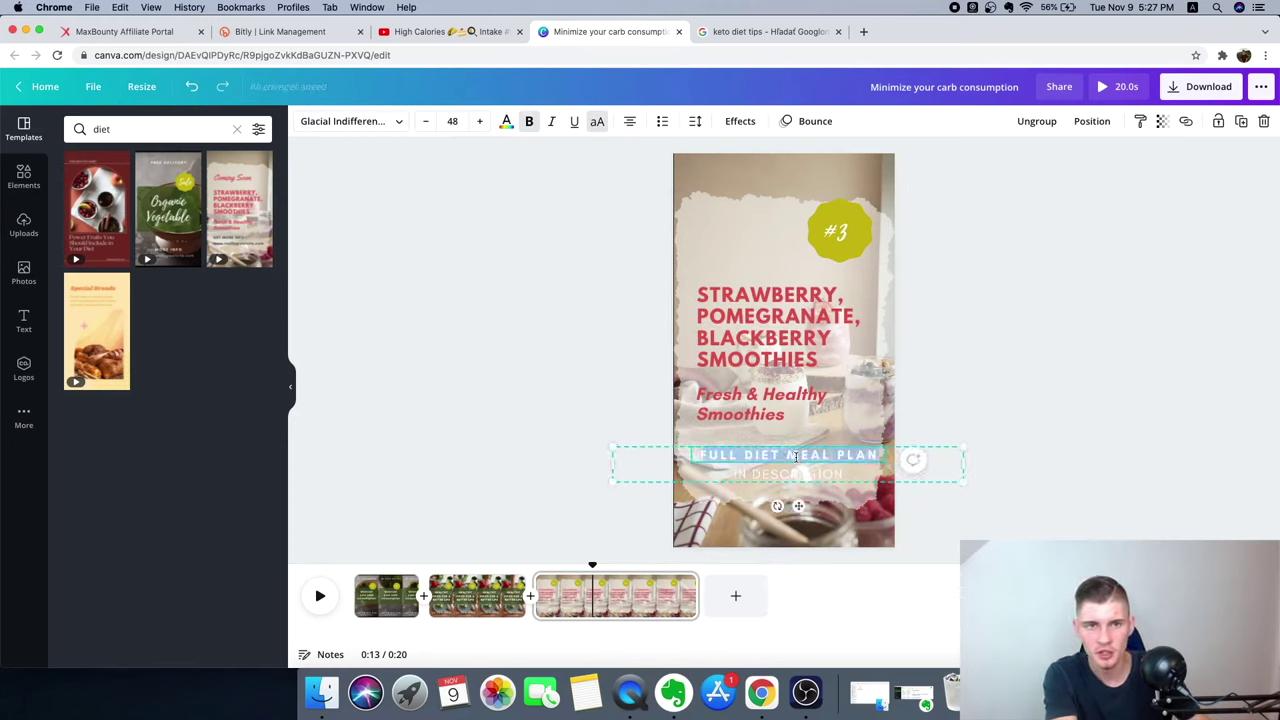
click(506, 121)
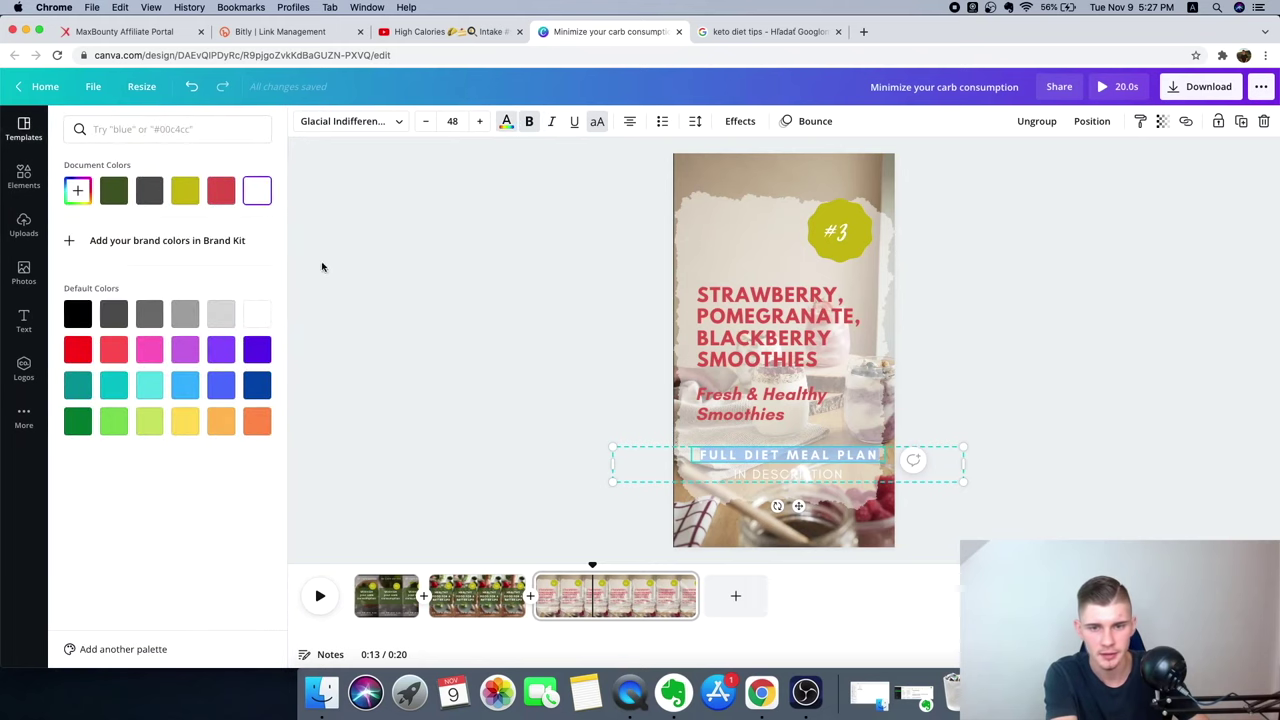
click(113, 314)
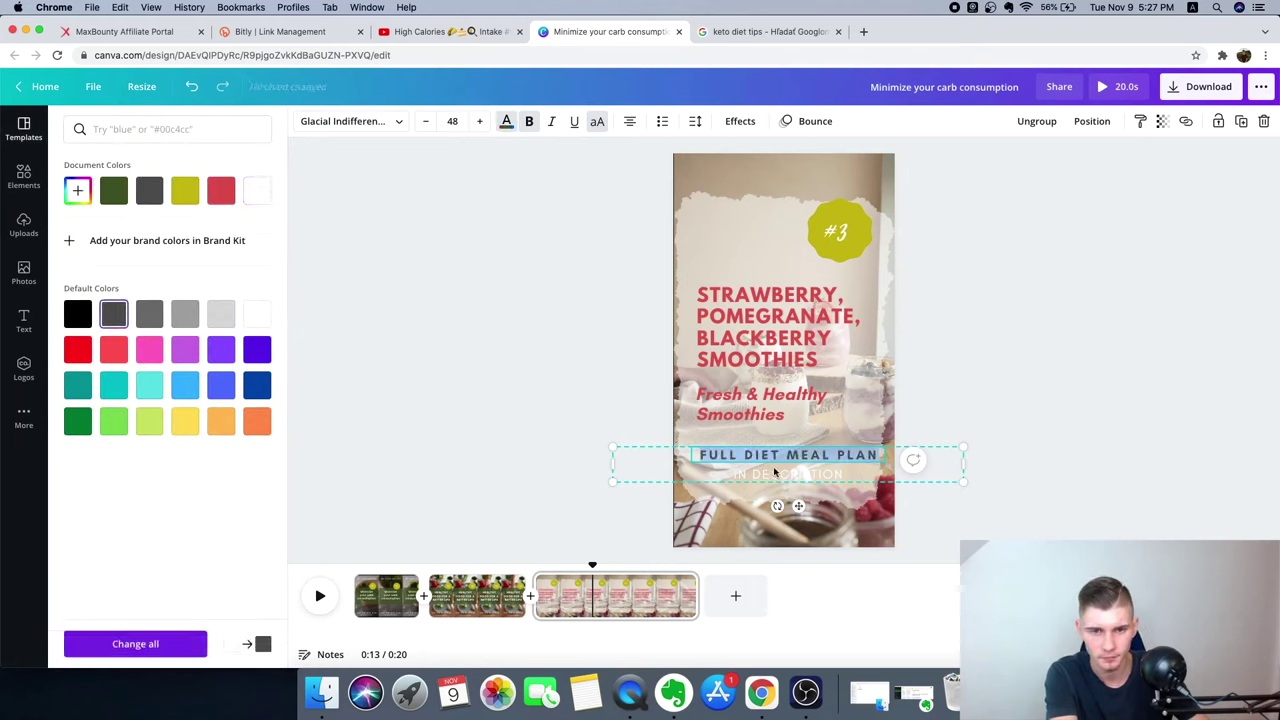
click(774, 470)
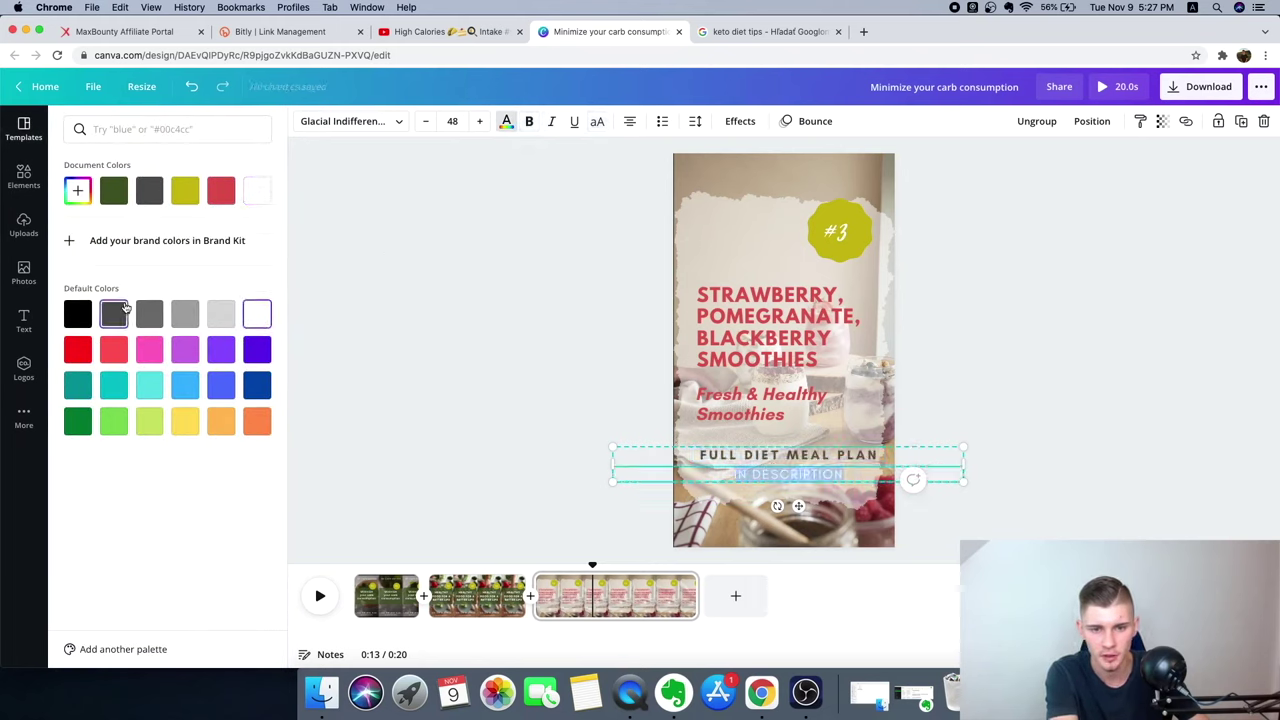
key(Escape)
click(451, 626)
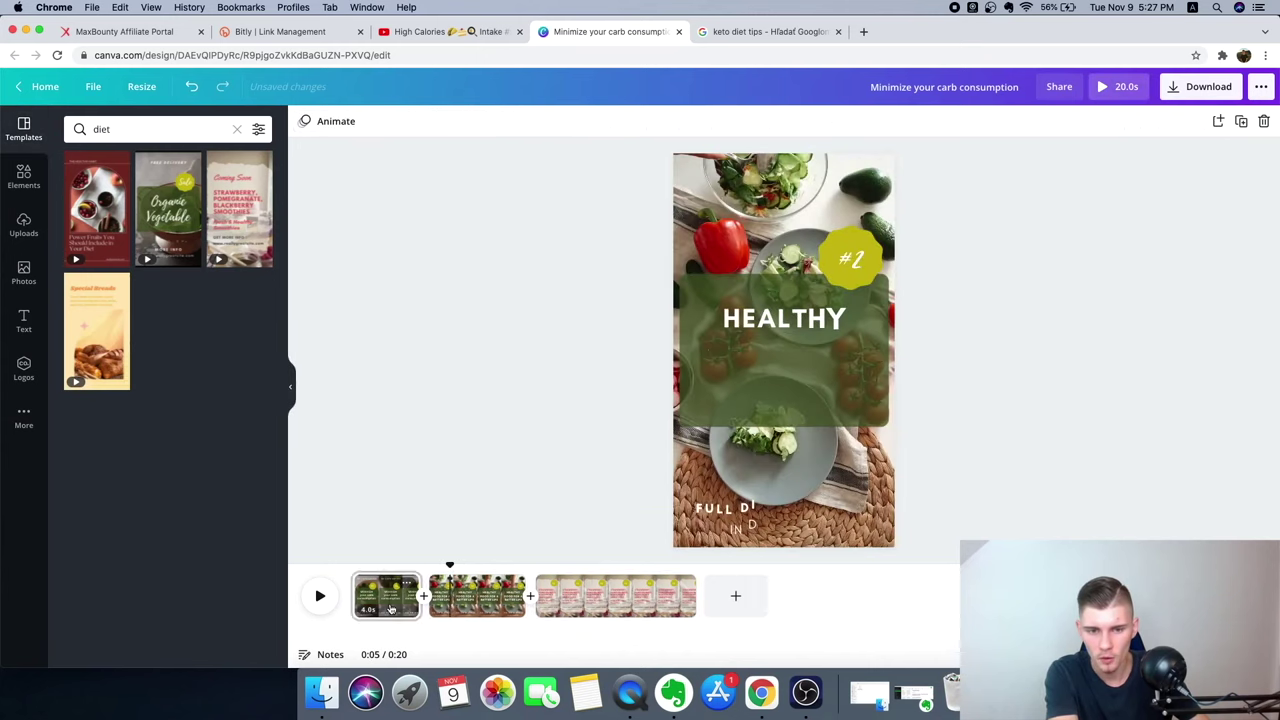
Select the tip "Include coconut oil in your diet" in the Google results for keto diet tips.
click(390, 608)
click(505, 600)
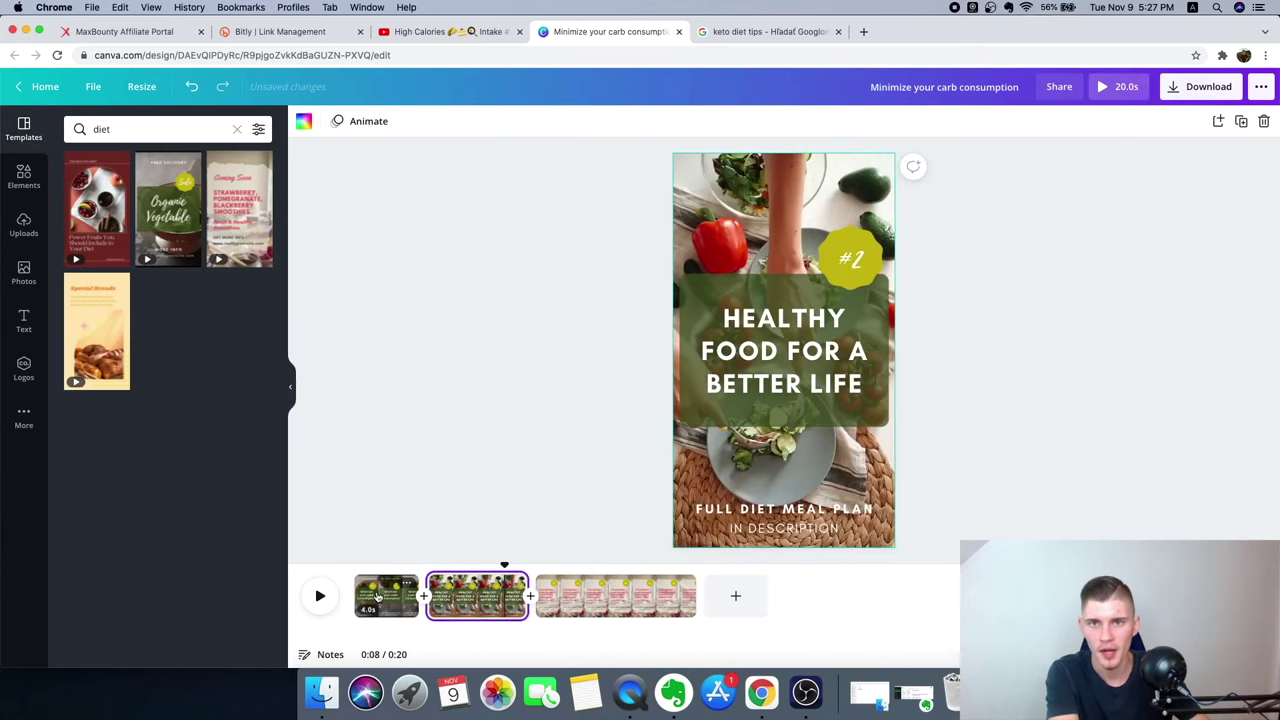
click(387, 598)
click(765, 31)
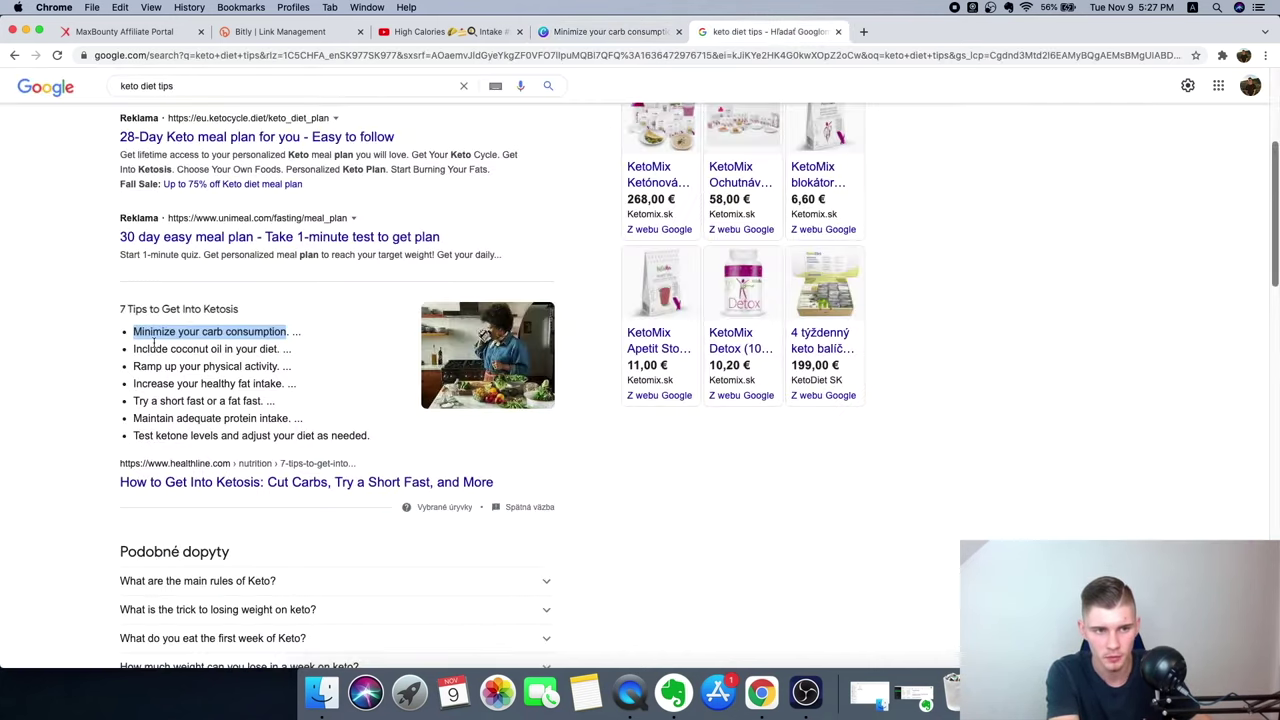
drag(133, 348, 277, 345)
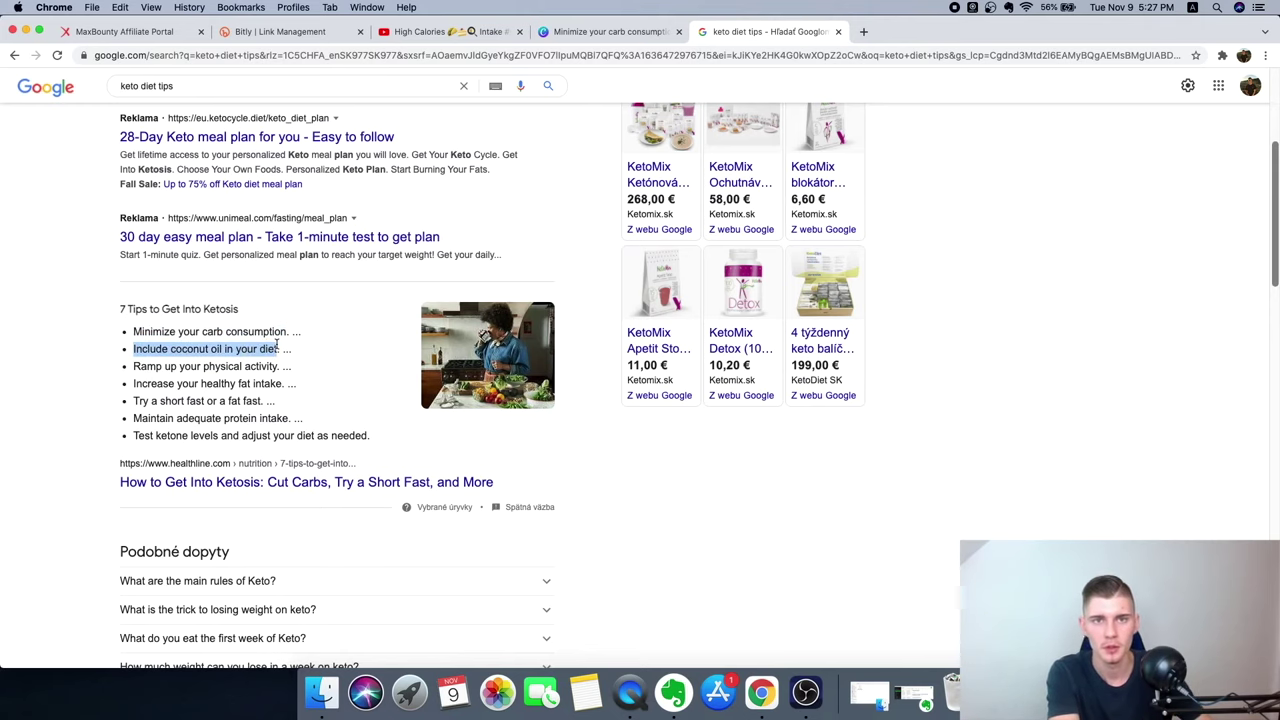
Replace the second page's heading in the Canva design with "Include coconut oil in your diet".
click(600, 31)
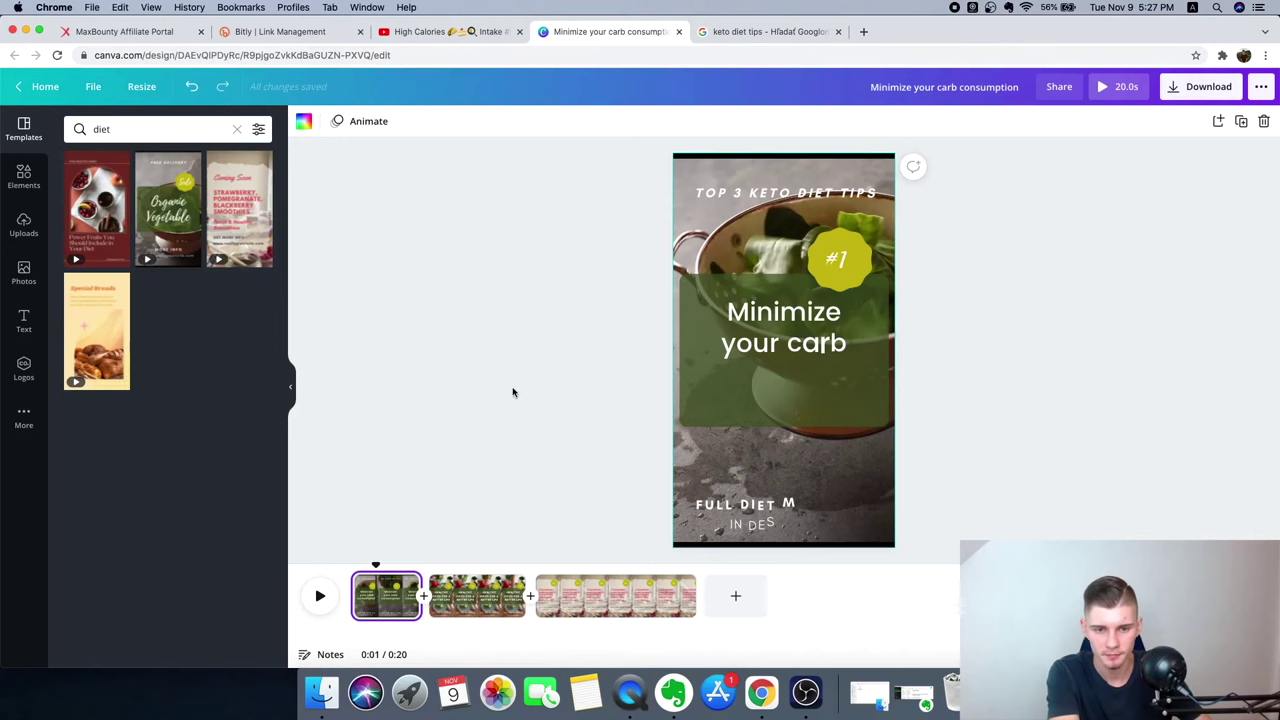
click(465, 598)
double_click(763, 348)
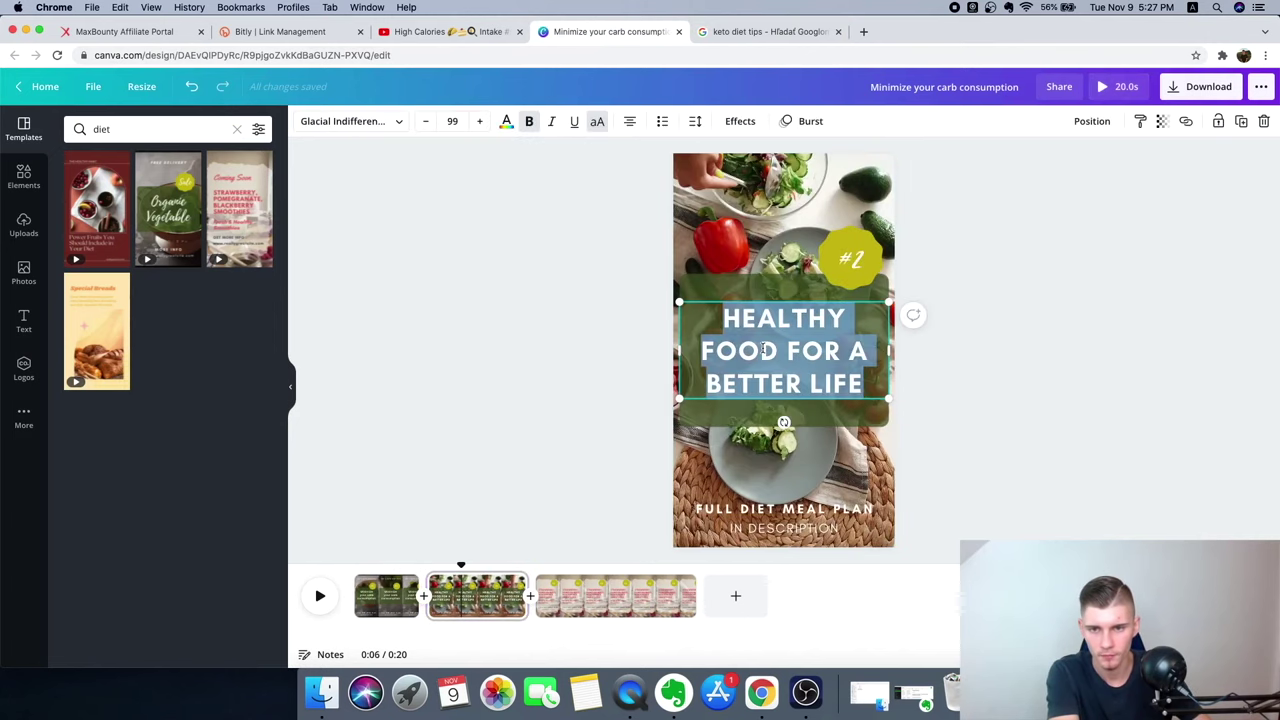
text(INCLUDE COCONUT OIL IN YOUR DIET)
click(1008, 396)
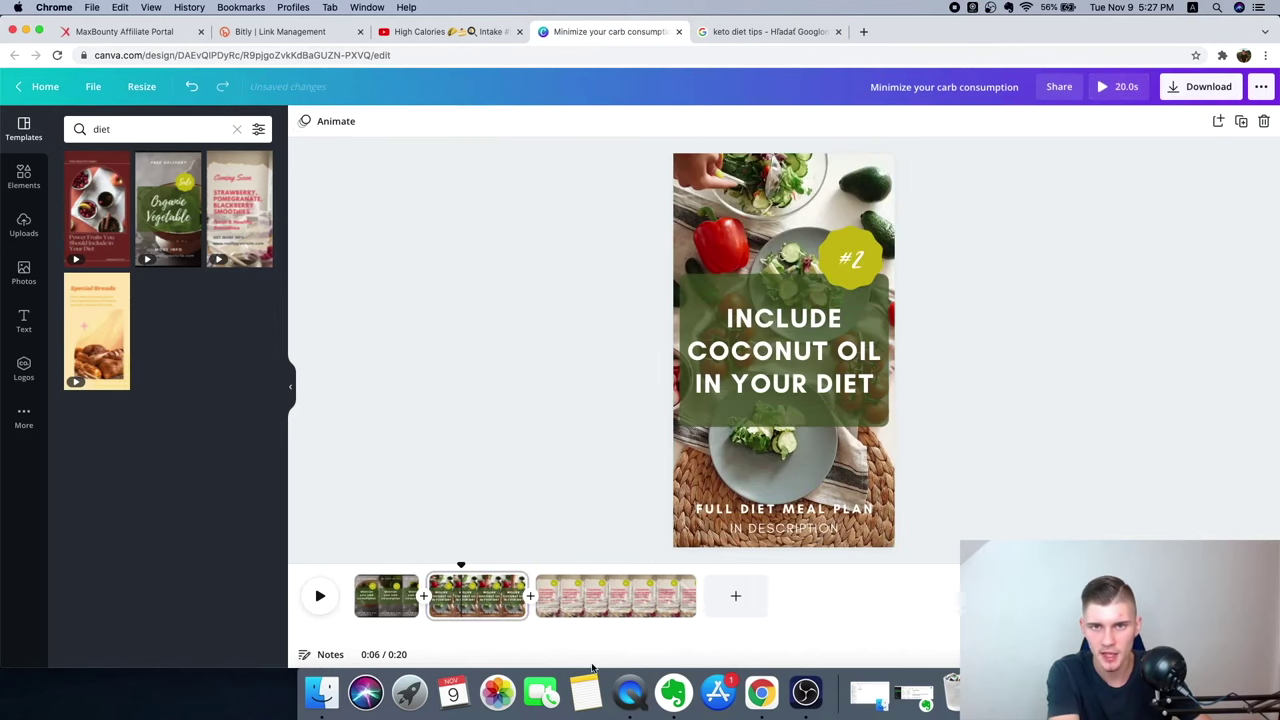
Open the design's third page, and select the tip "Ramp up your physical activity" in the Google results.
click(580, 598)
click(748, 31)
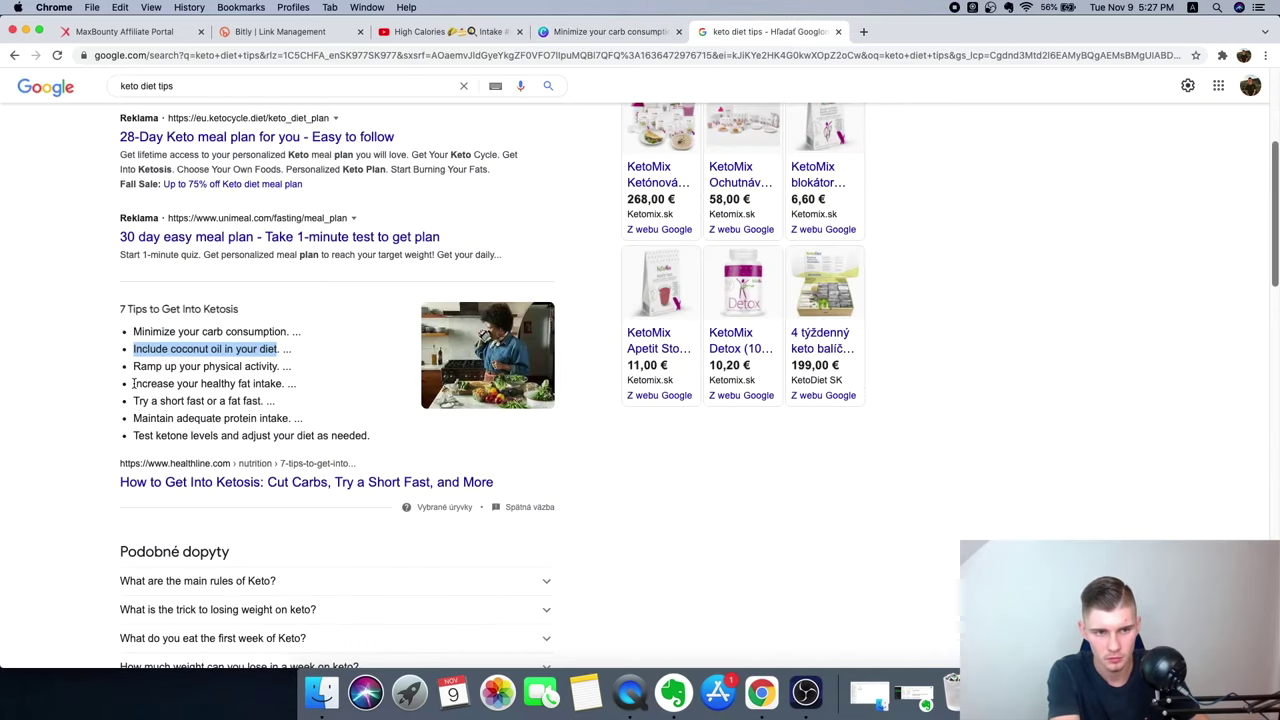
drag(133, 383, 279, 385)
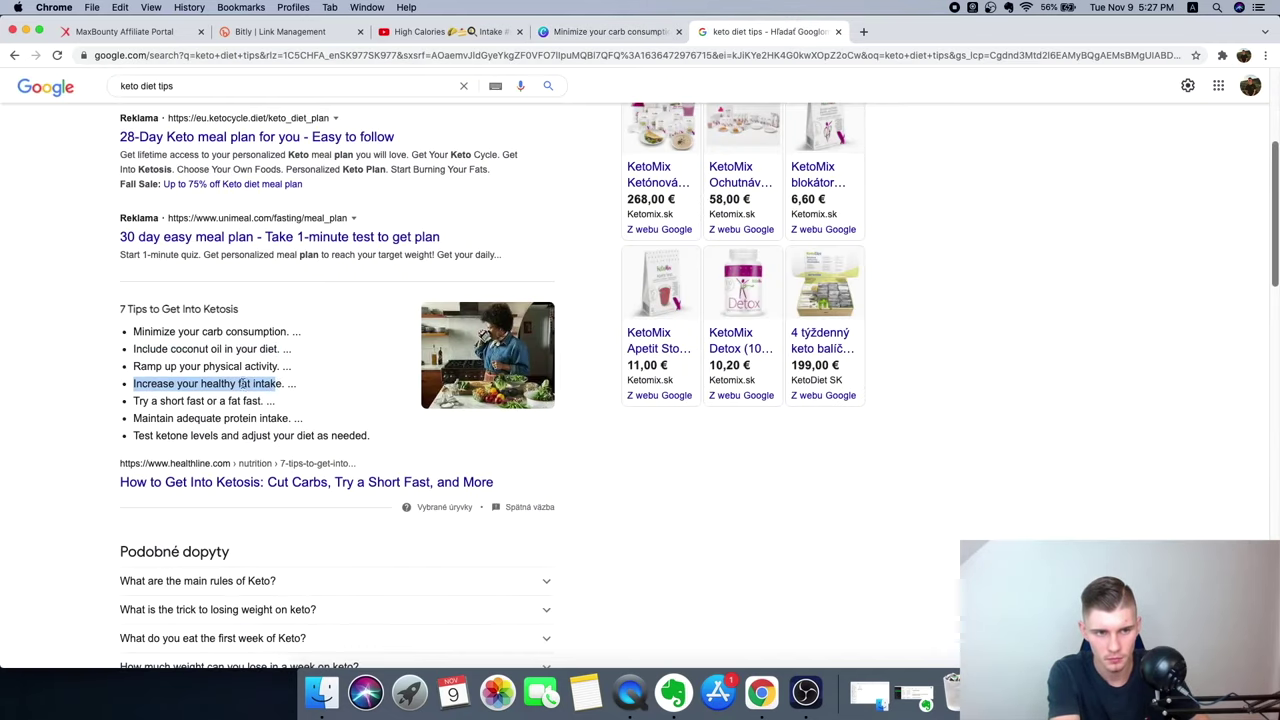
drag(133, 367, 277, 366)
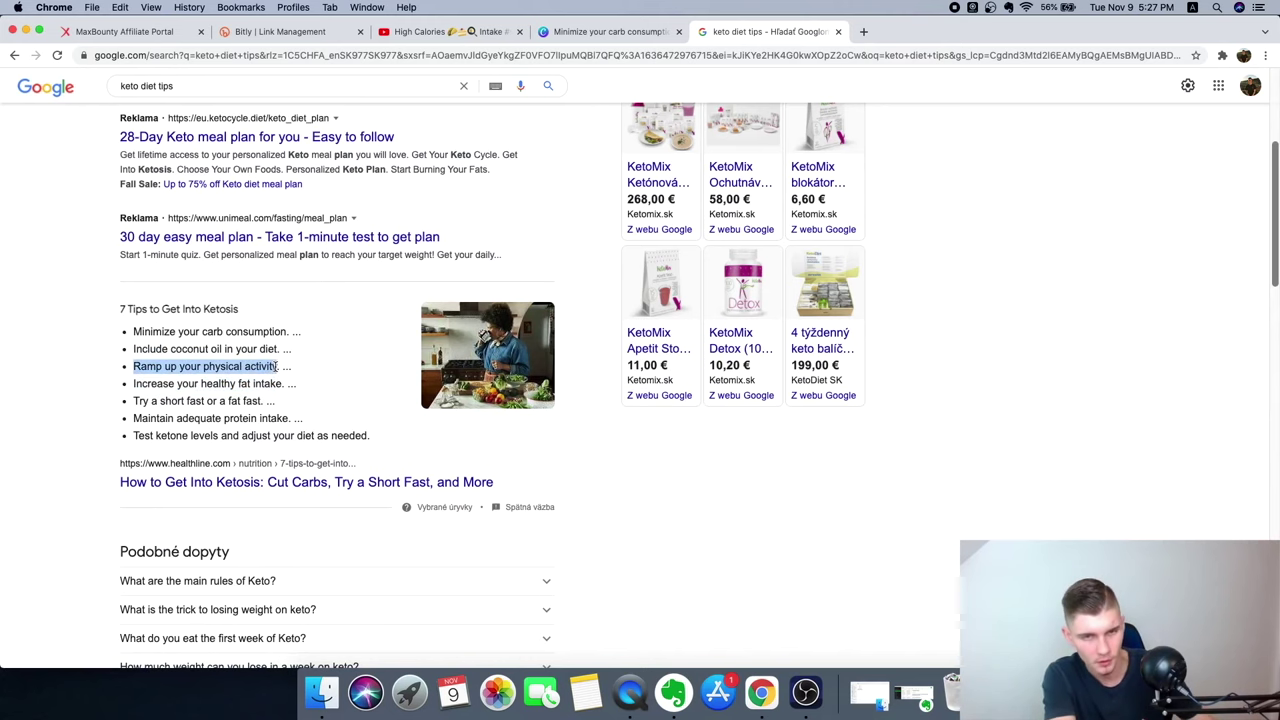
Replace the third page's smoothie heading with "Ramp up your physical activity" and delete the stray pasted copy at the page's lower edge.
click(557, 33)
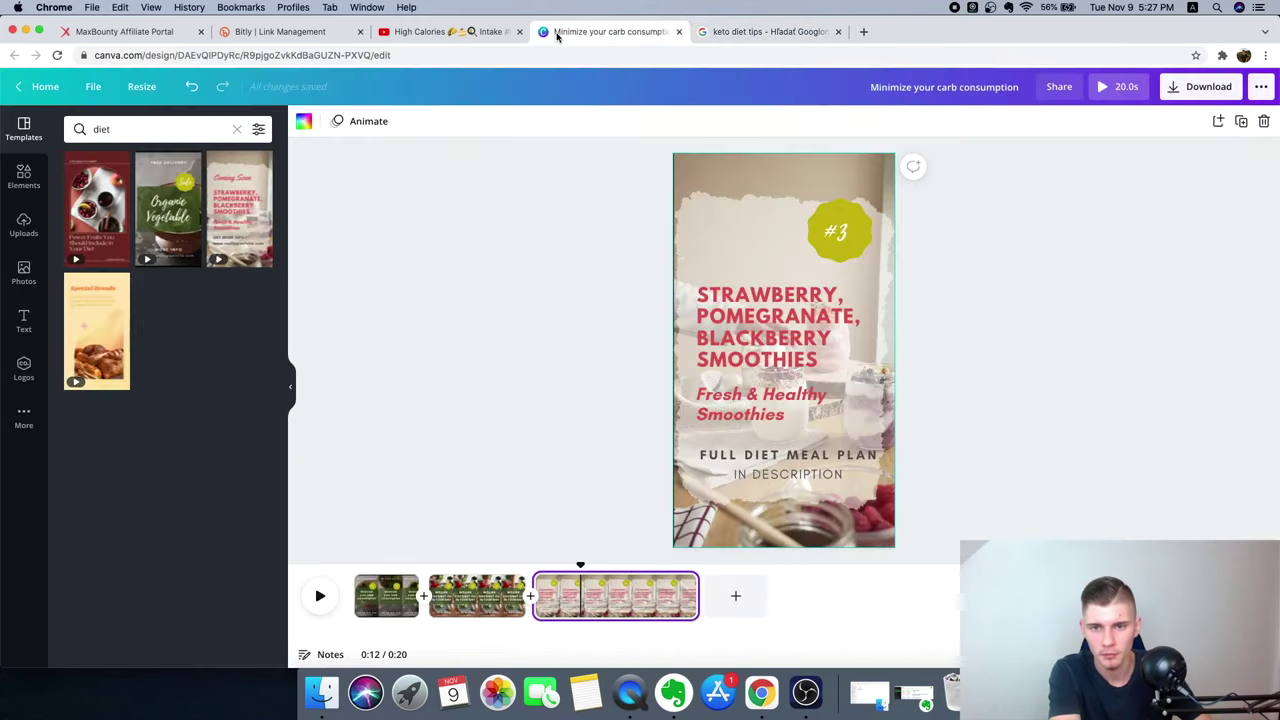
text(Ramp up your physical activity)
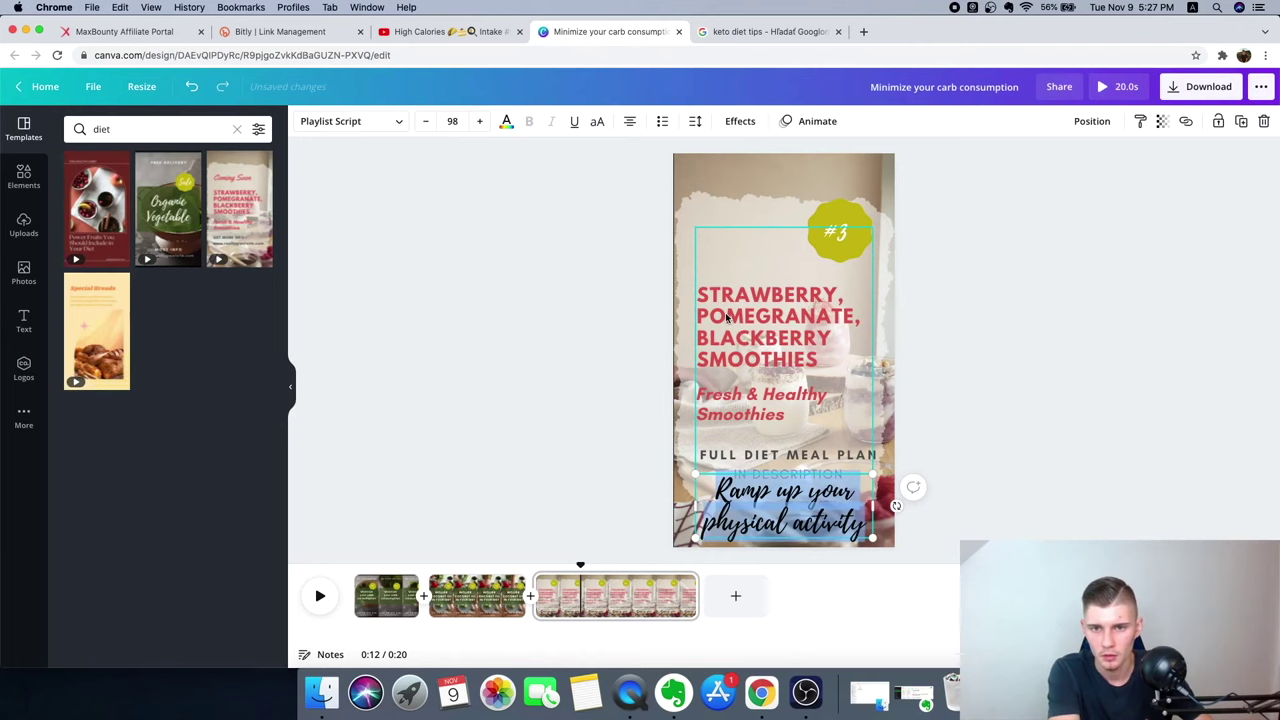
click(727, 317)
text(Ramp up your physical activity)
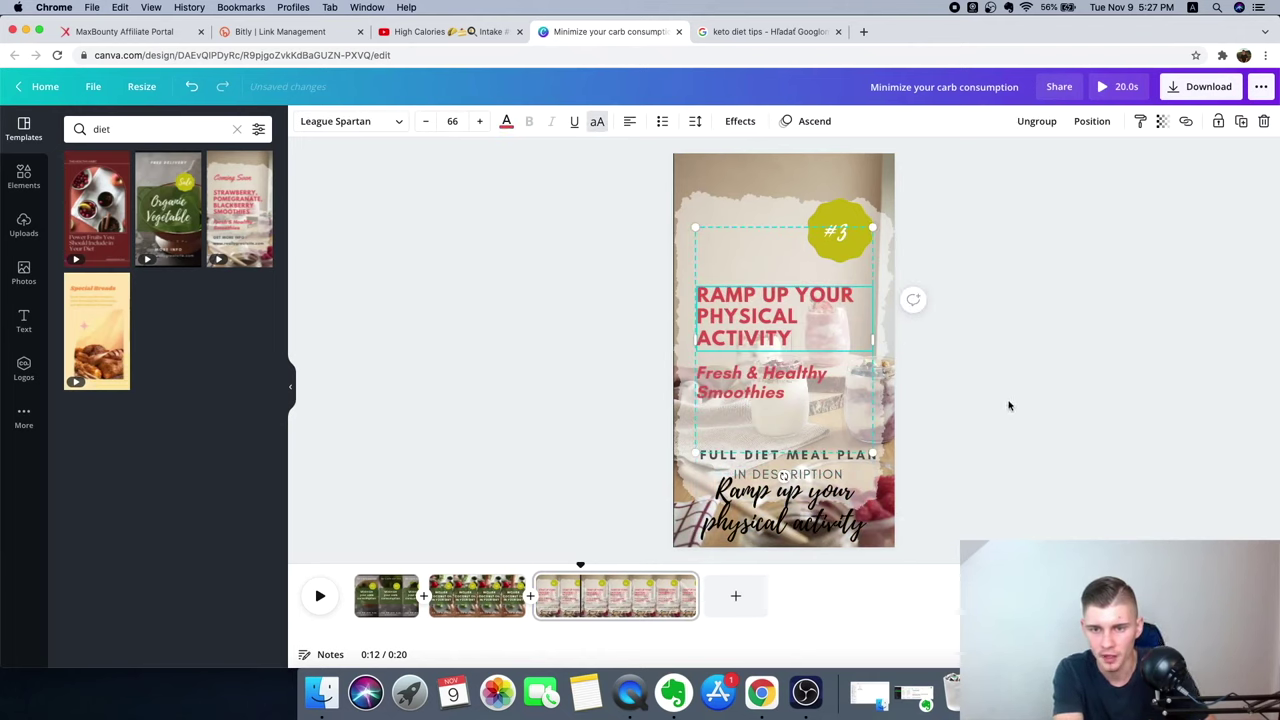
click(785, 508)
key(BackSpace)
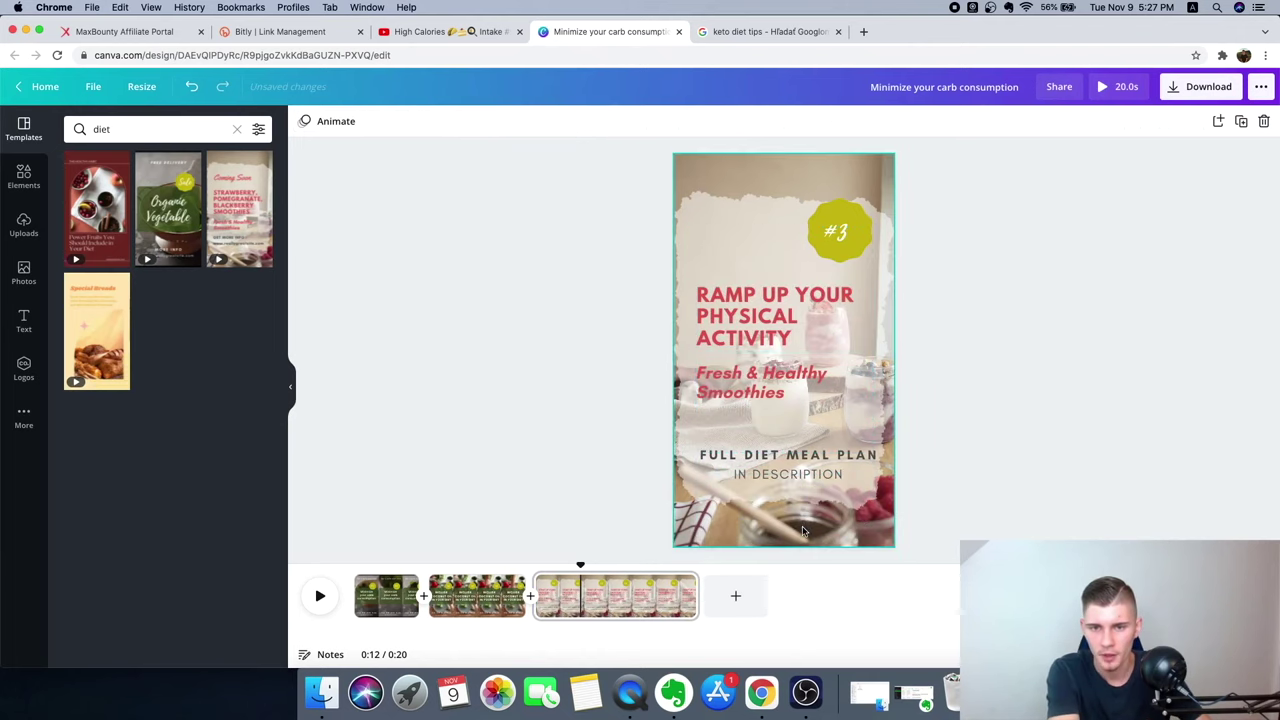
Delete the "Fresh & Healthy Smoothies" subtitle from the third page.
double_click(767, 394)
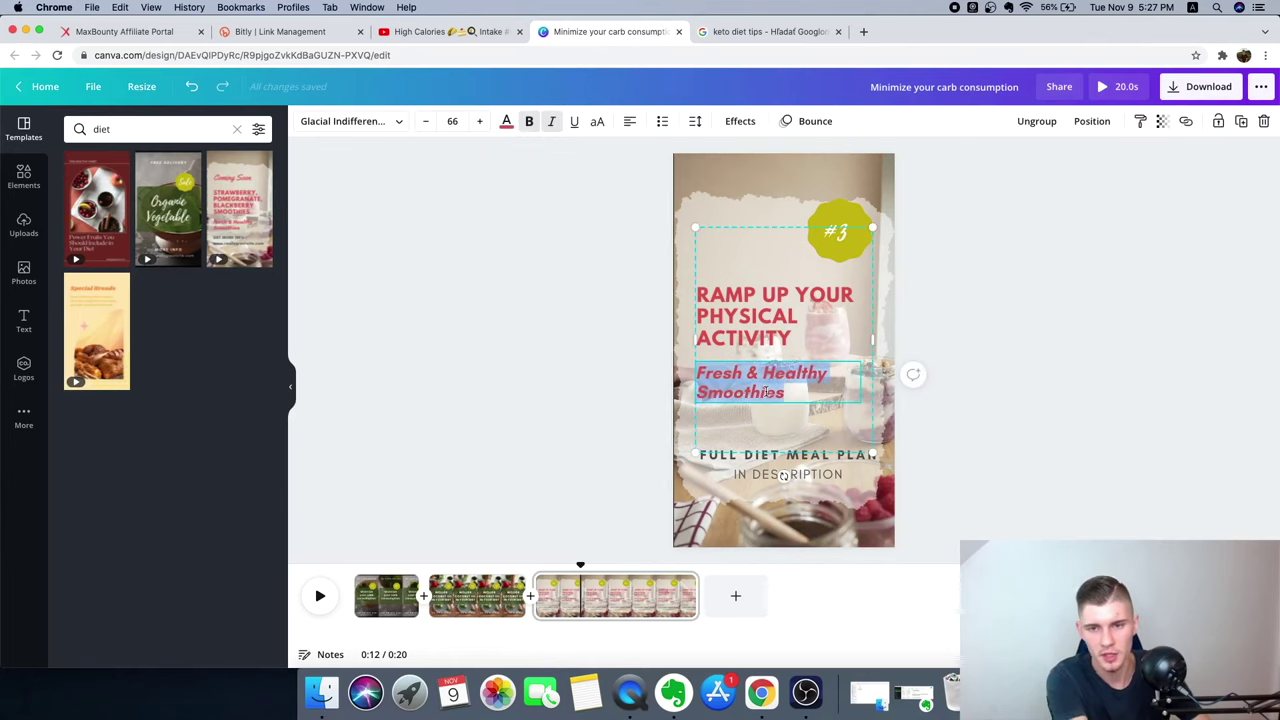
key(BackSpace)
click(974, 354)
Enlarge the third page's "Ramp up your physical activity" heading to font size 96 and move its text group slightly up.
click(808, 329)
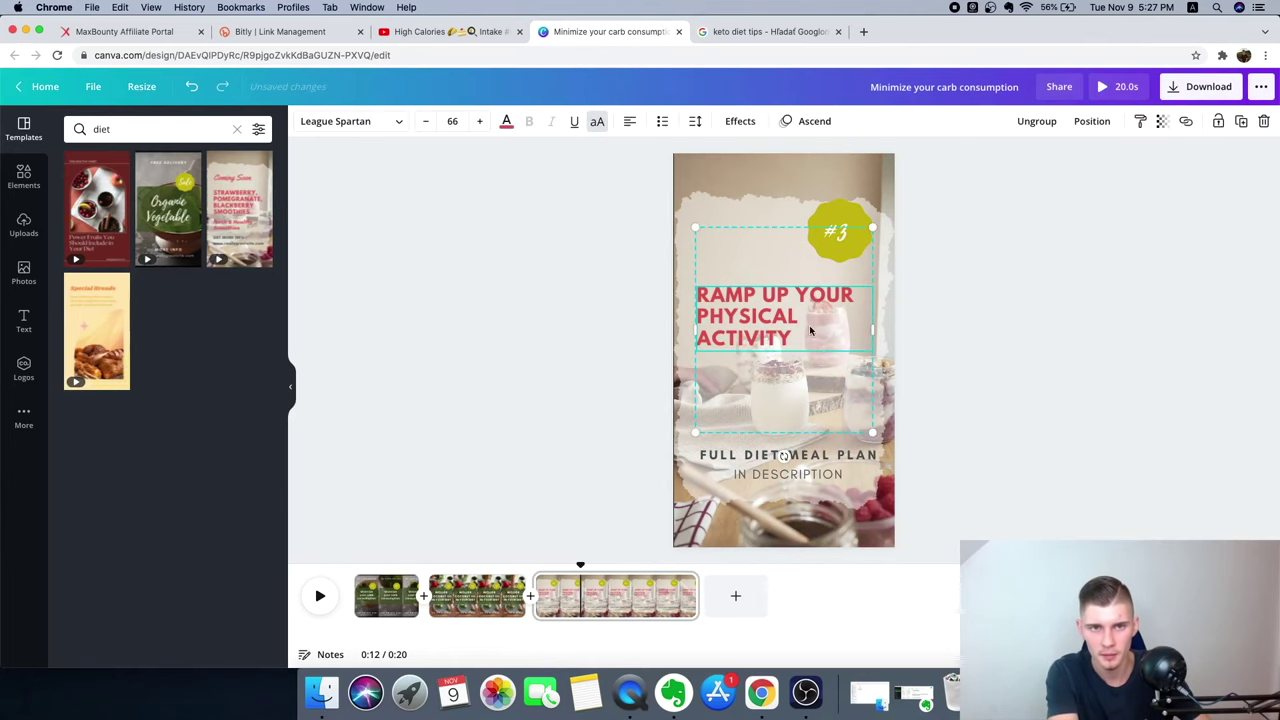
click(483, 121)
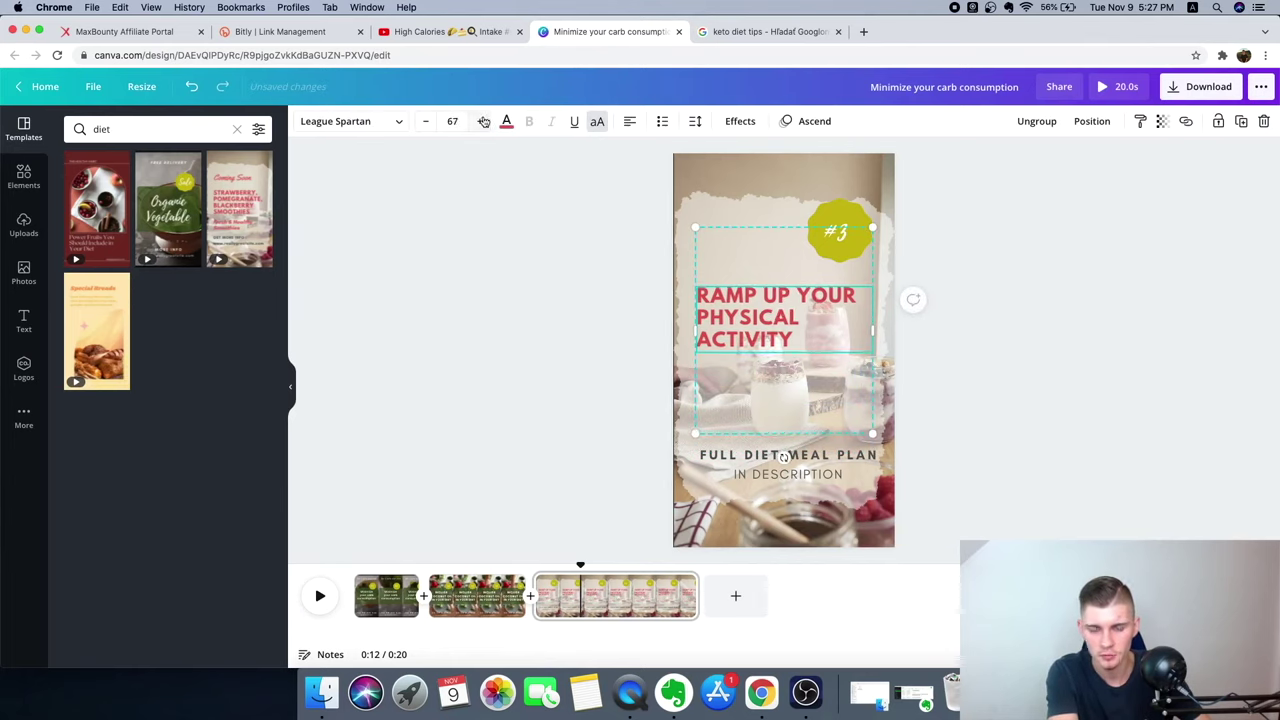
click(483, 121)
click(483, 121)
click(483, 121)
click(483, 121)
click(483, 121)
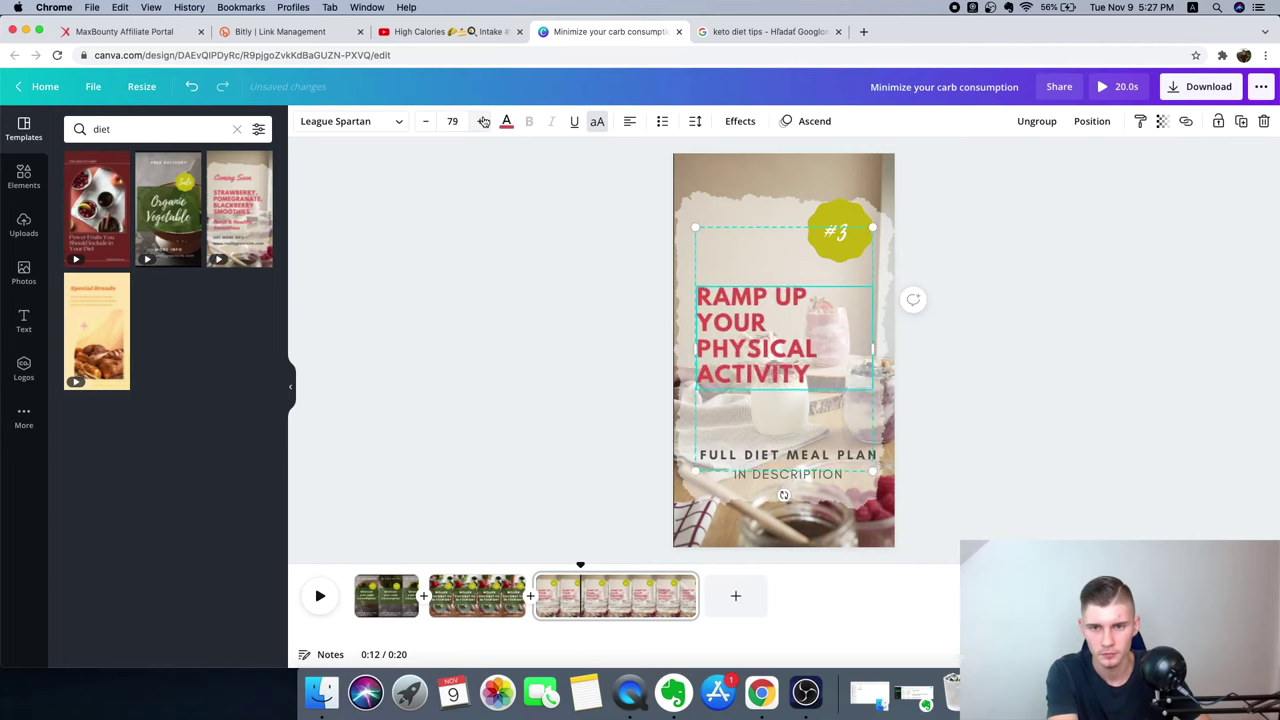
click(483, 121)
click(483, 121)
click(483, 121)
click(483, 121)
click(483, 121)
click(483, 121)
click(483, 121)
click(483, 121)
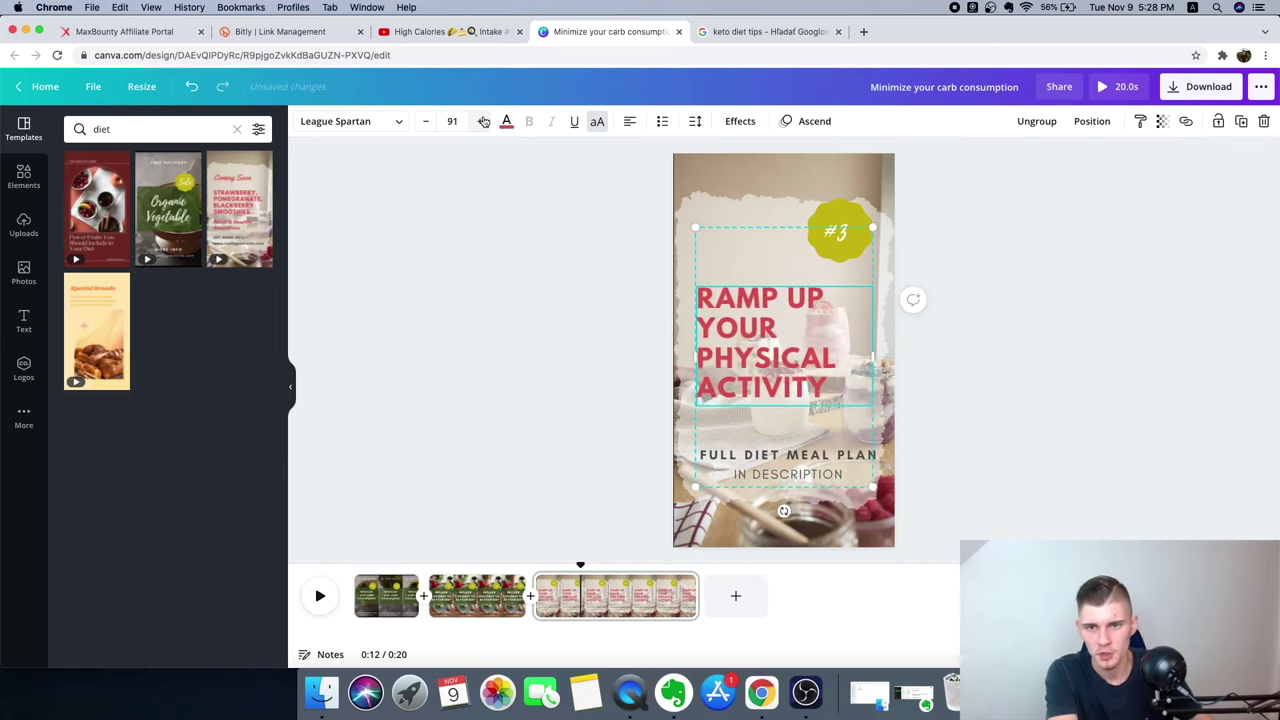
click(483, 121)
click(483, 121)
click(483, 121)
click(1050, 378)
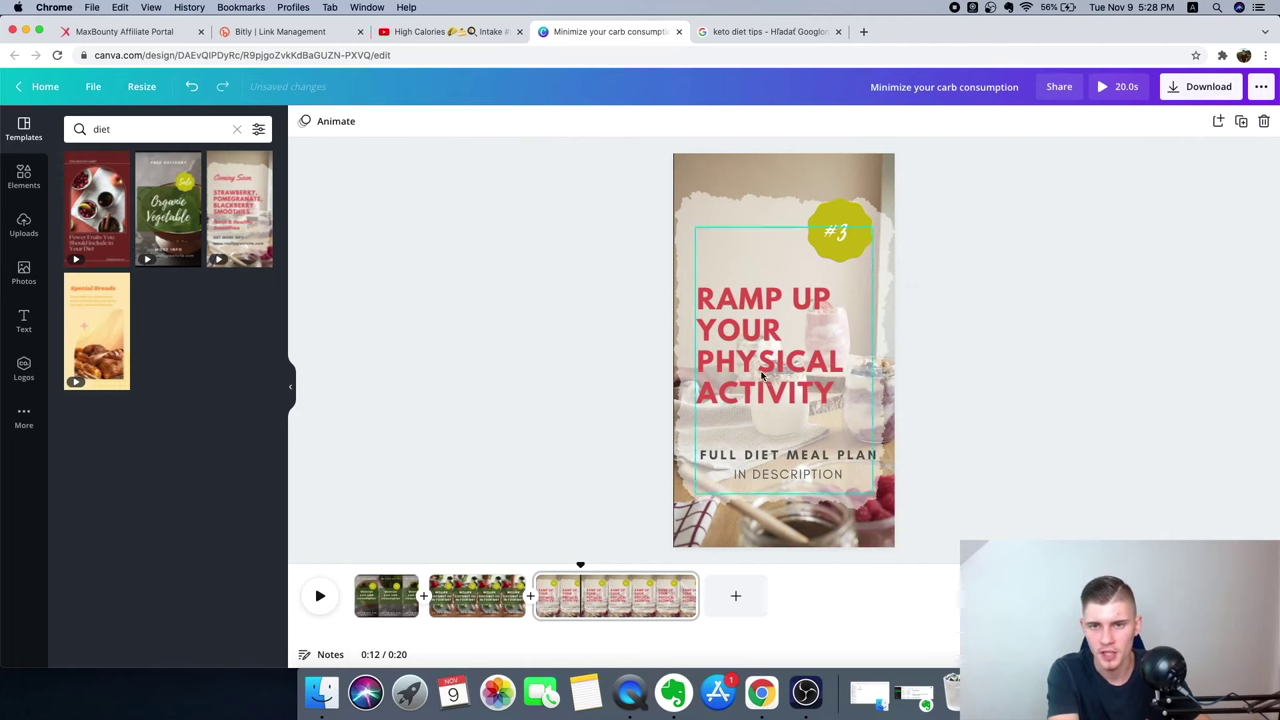
click(765, 340)
drag(765, 340, 760, 327)
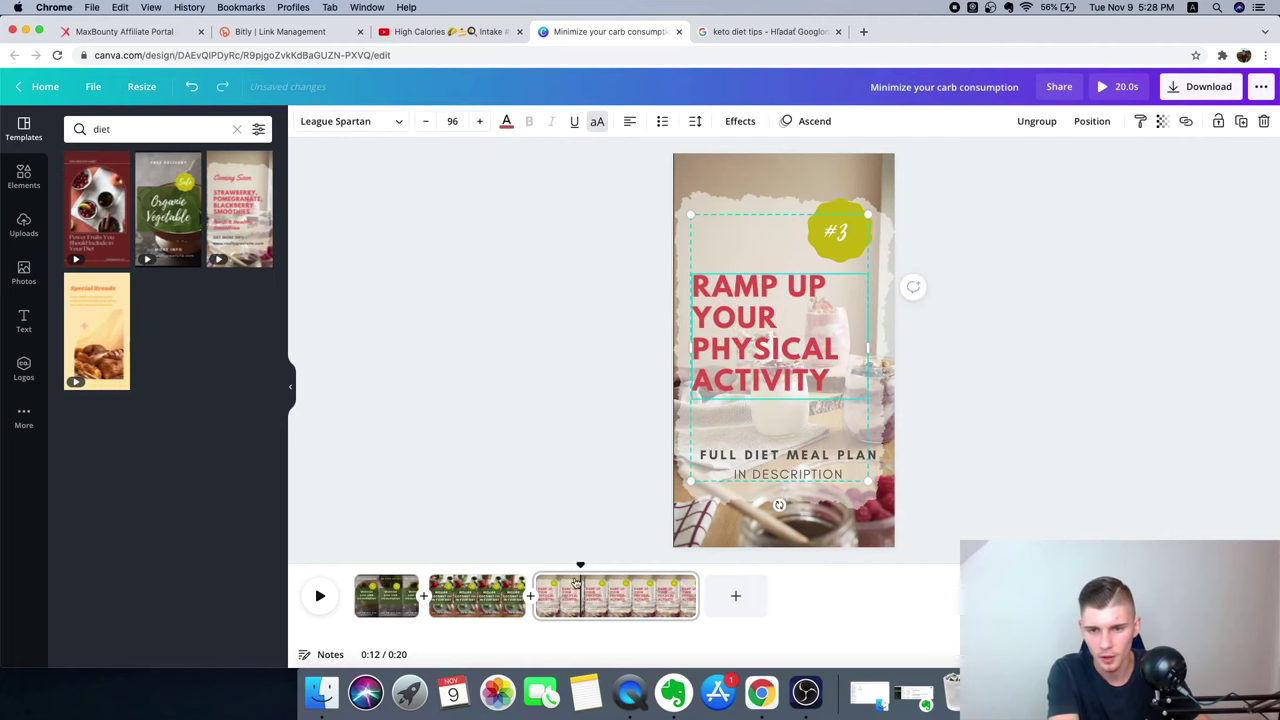
Download all three pages of the design as an MP4 video.
click(478, 597)
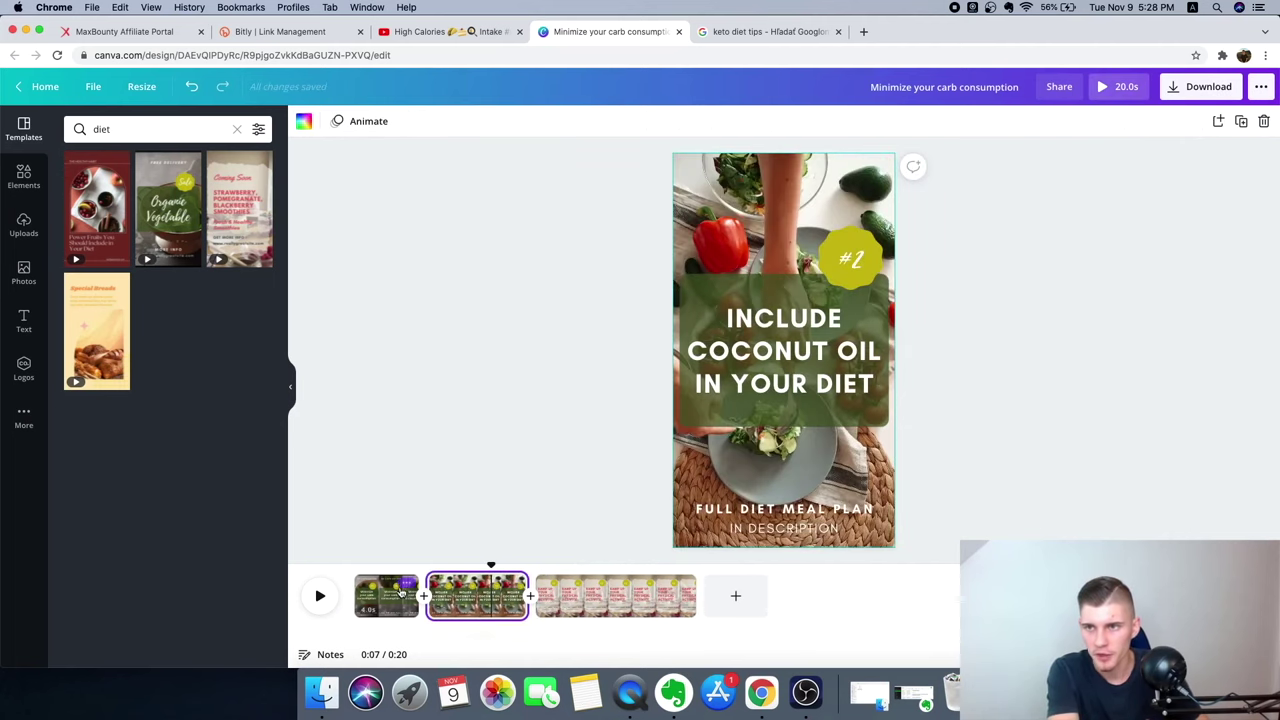
click(1100, 88)
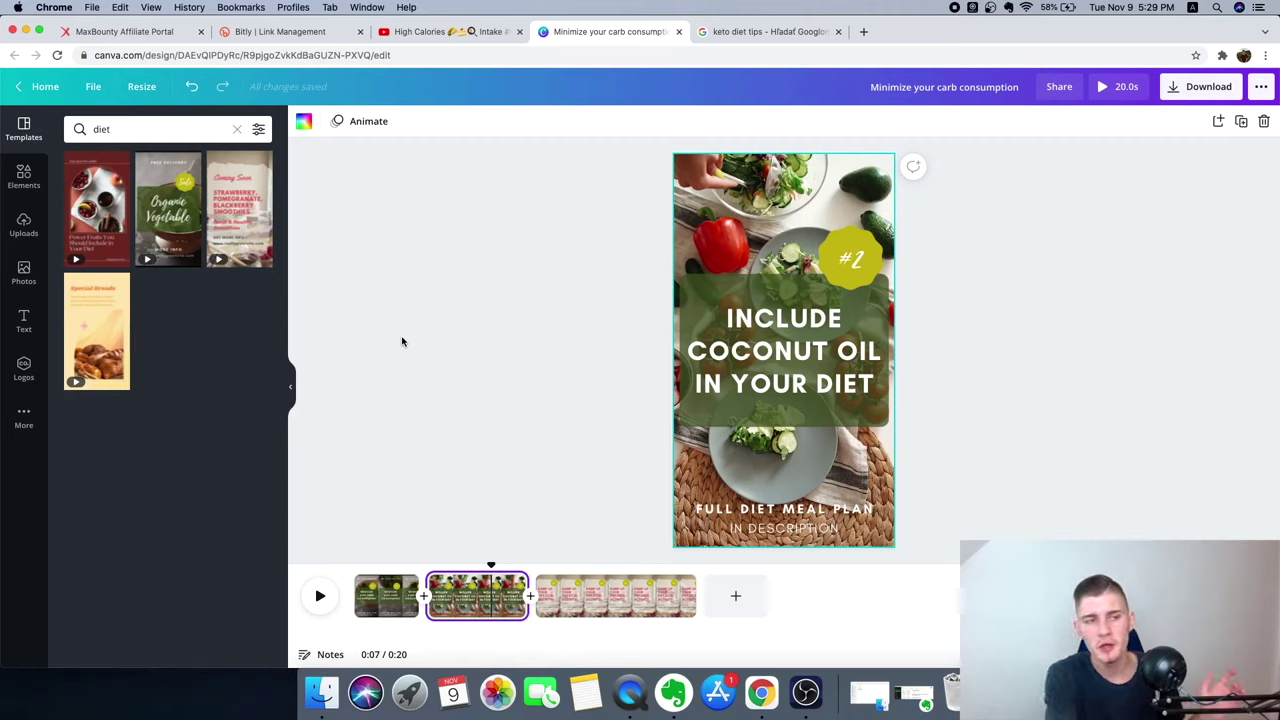
click(24, 225)
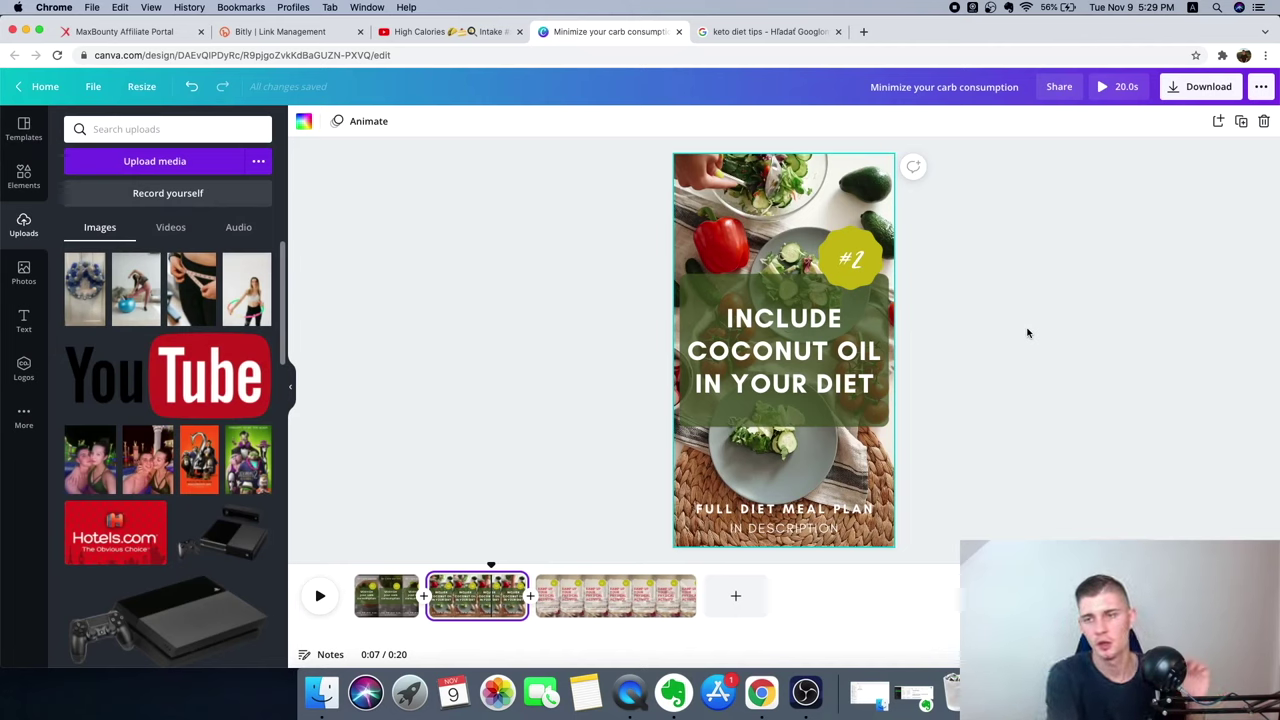
click(1212, 88)
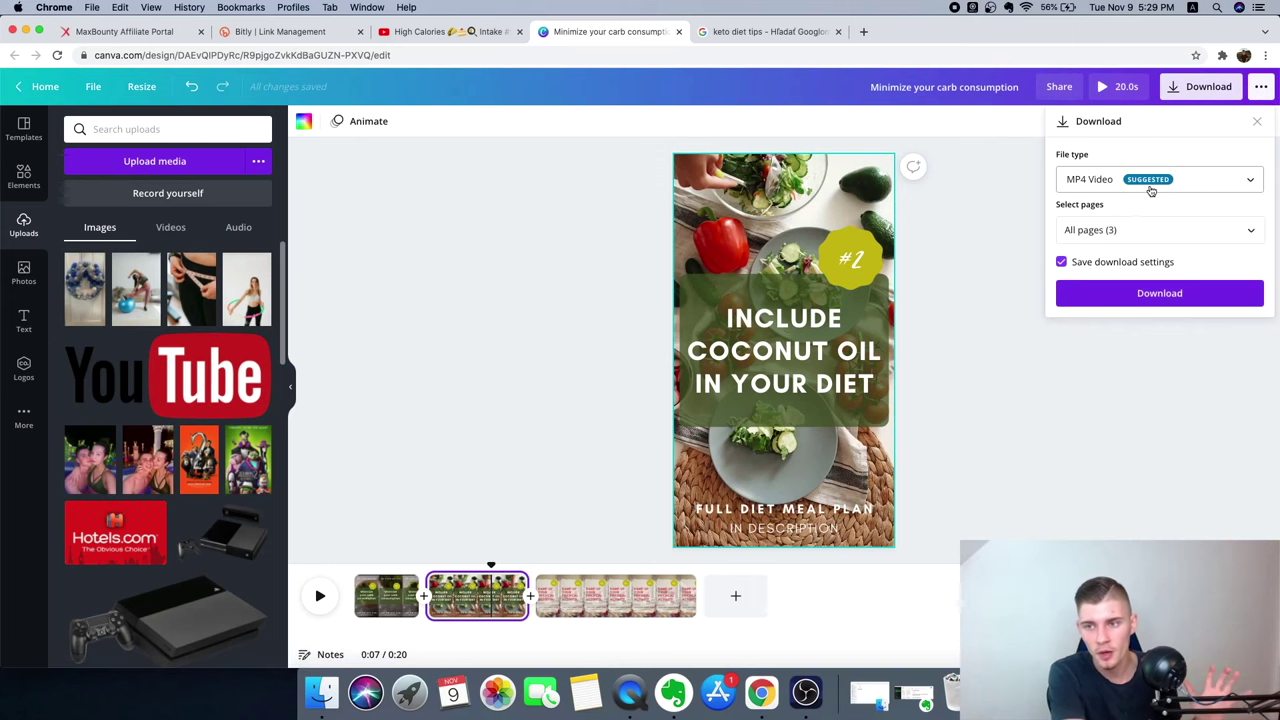
click(1155, 296)
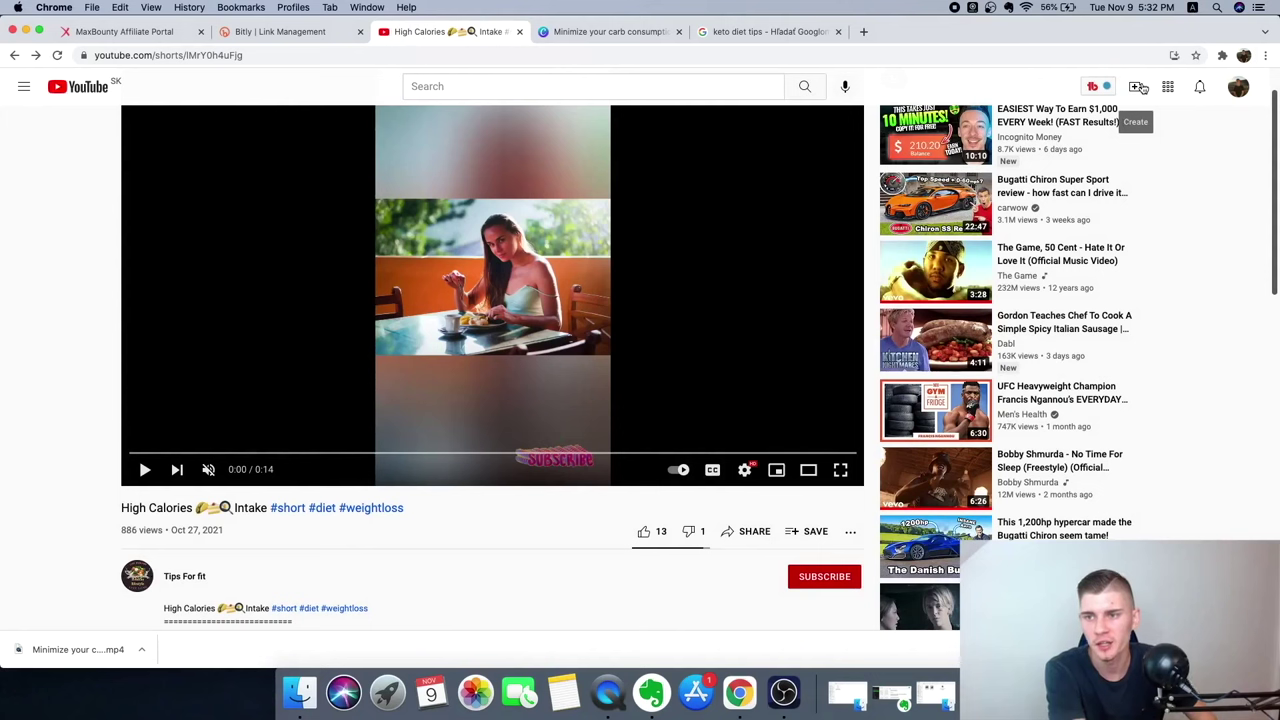
Start a YouTube video upload with the file "Minimize your carb consumption.mp4" from the Desktop.
click(1140, 88)
click(1186, 117)
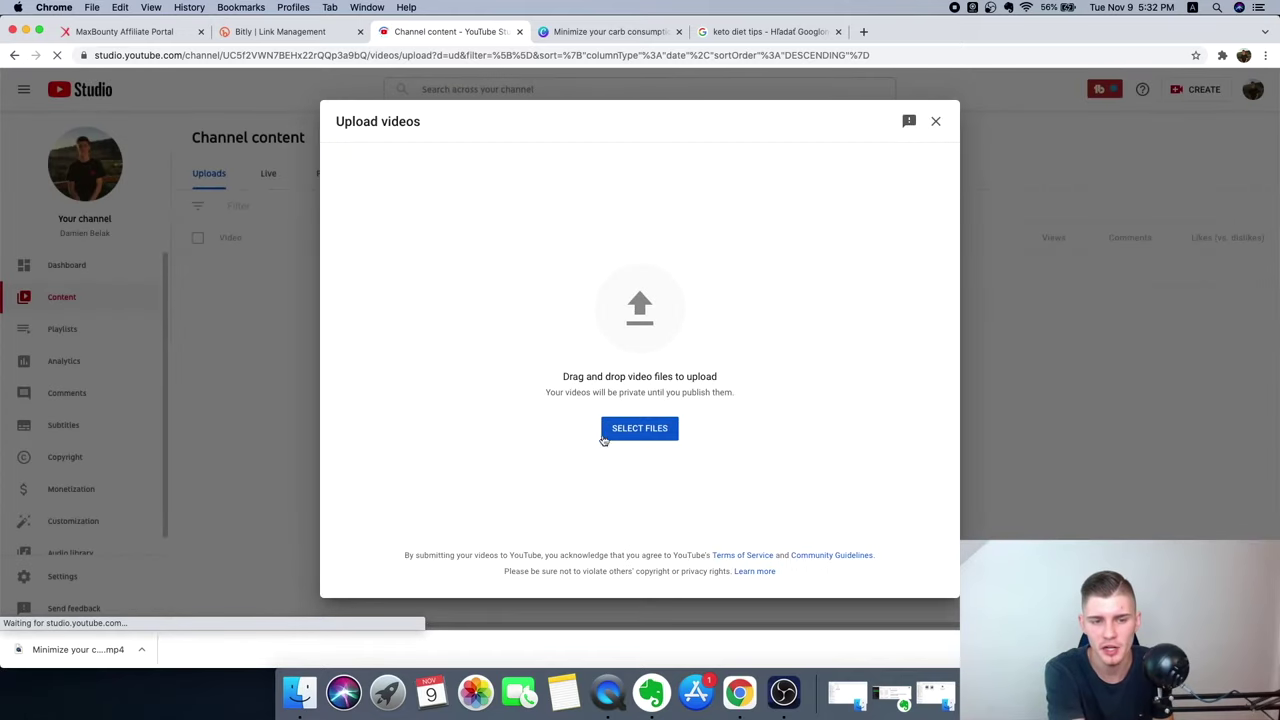
click(638, 430)
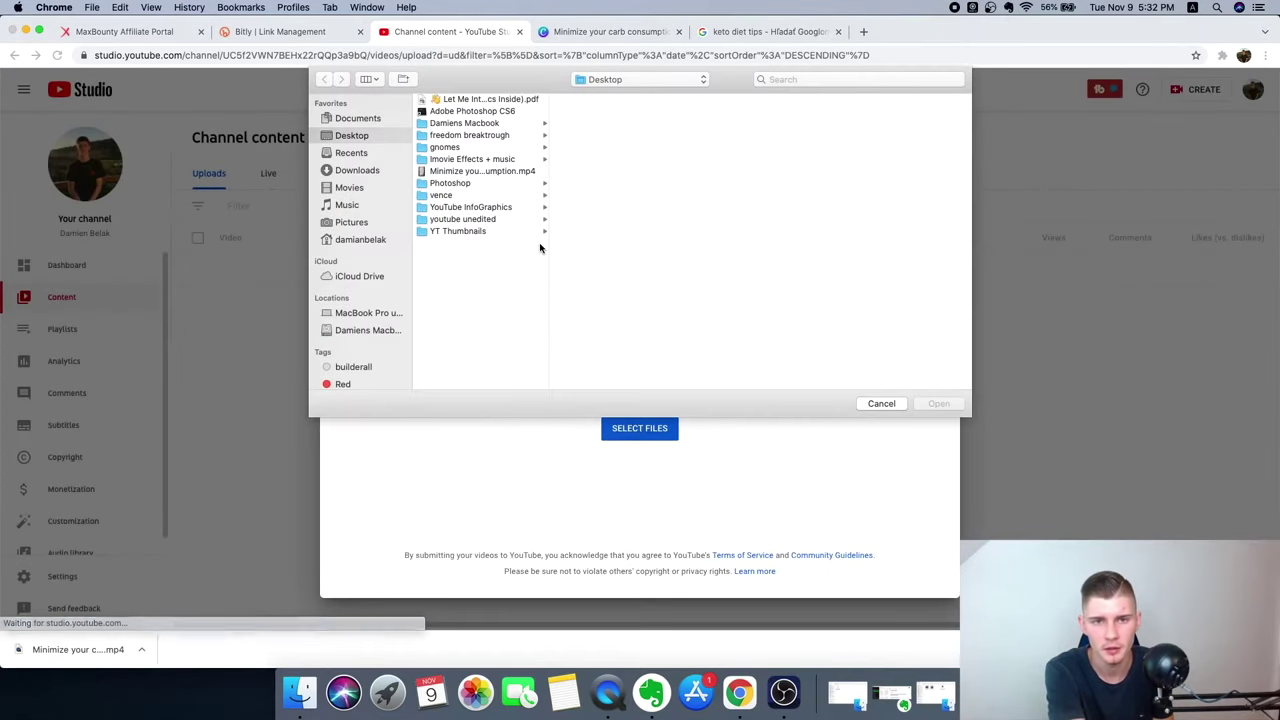
click(495, 172)
click(938, 404)
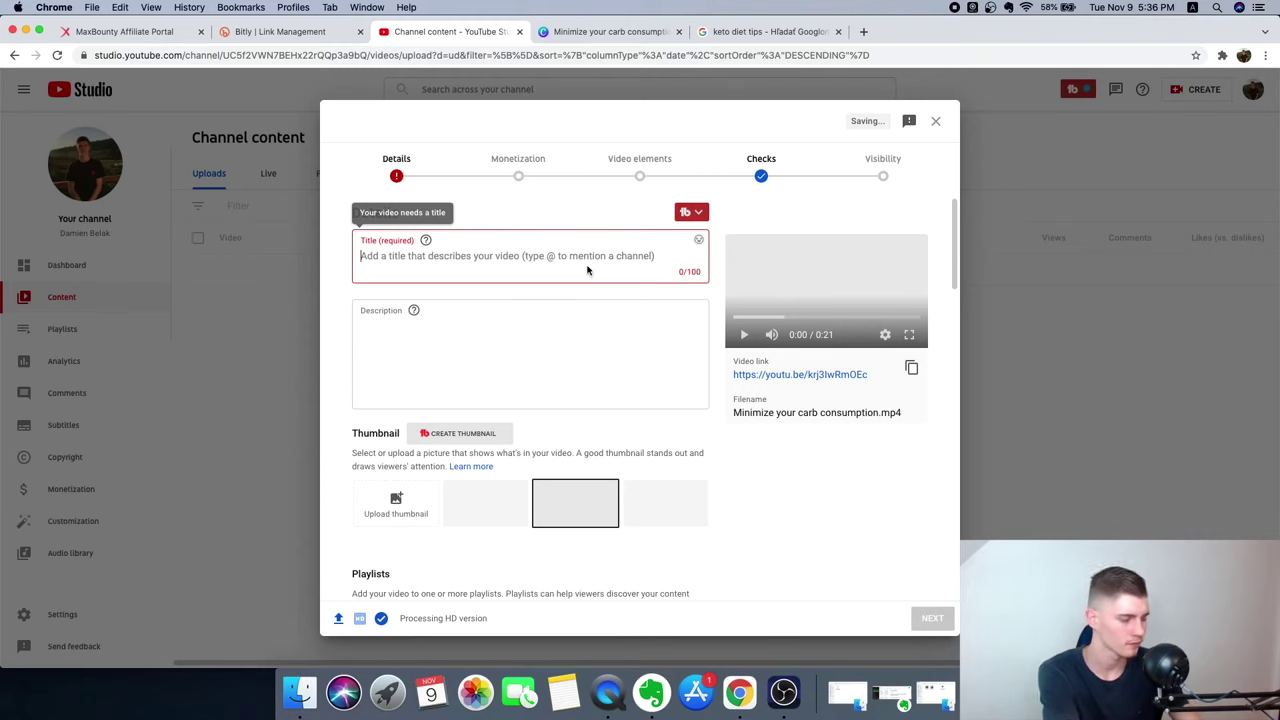
Title the video "Top 3 Keto Diet Tips for Weight Loss (With Keto Diet Plan Bonus) #shorts".
text(Top 3 Keto Diet Tips for Weight Loss (With Keto Diet Plan Bonus) #shorts)
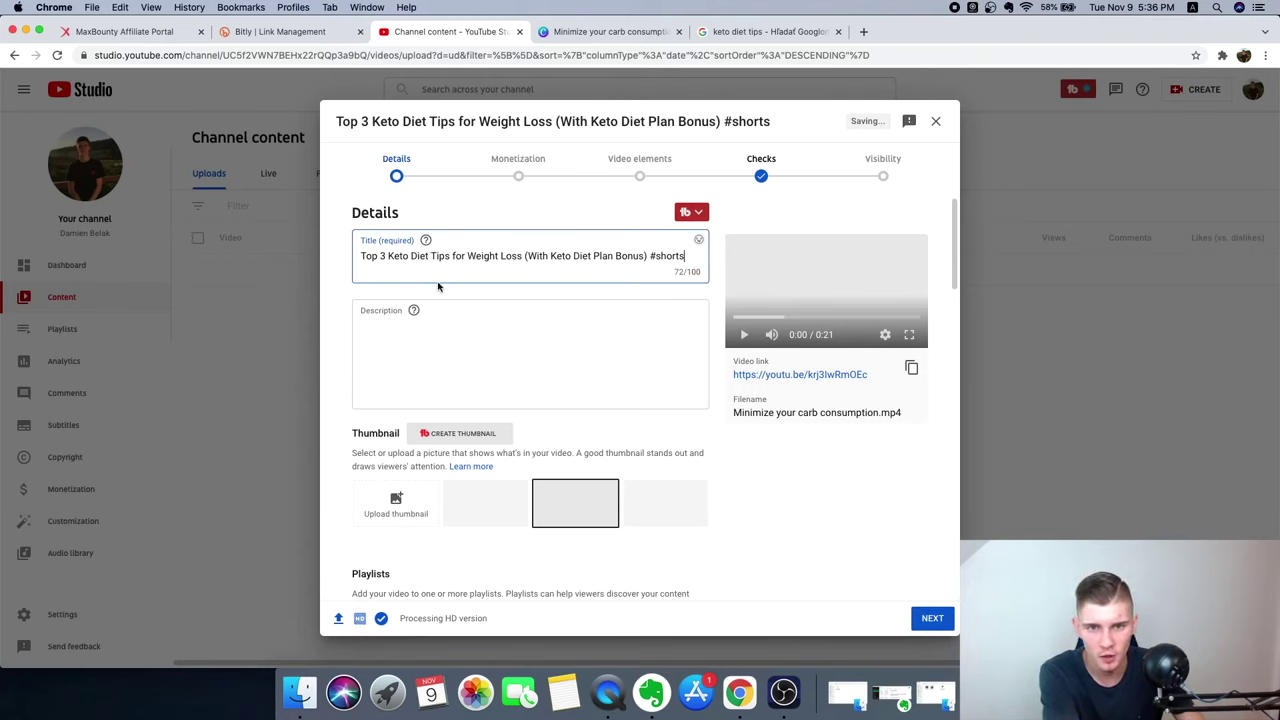
click(647, 295)
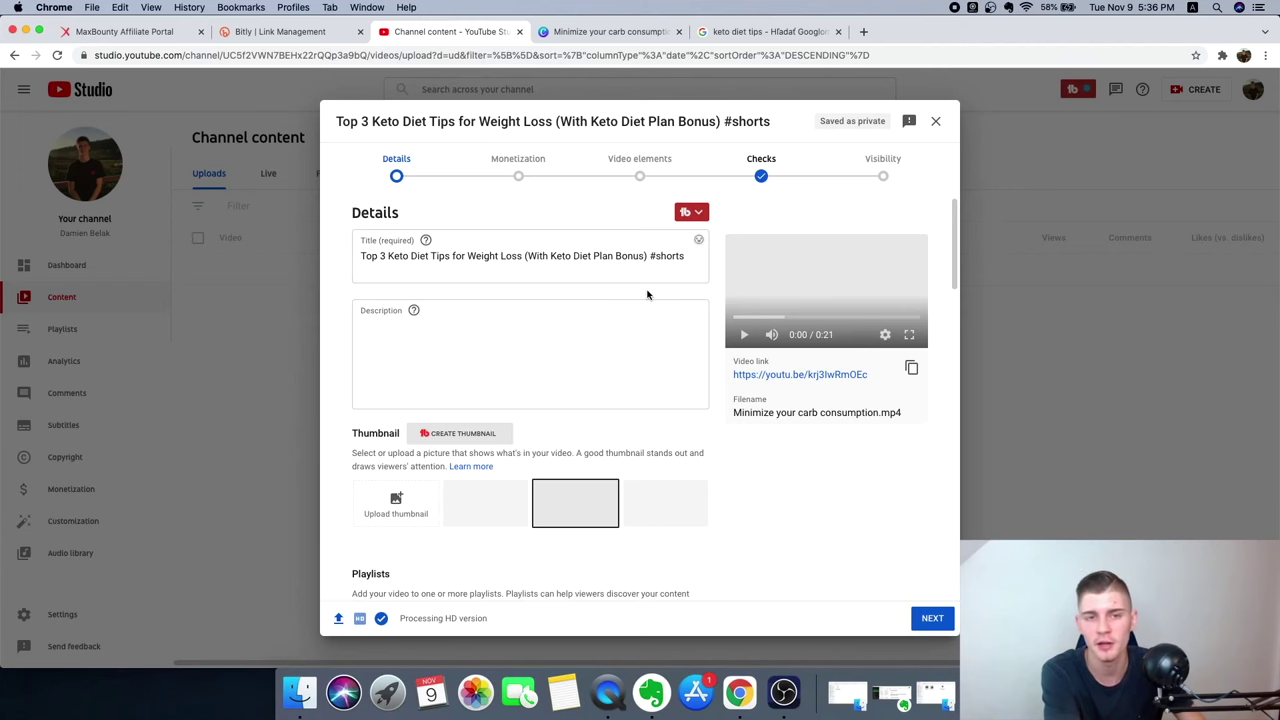
Copy the campaign name "iKeto Diet Meal Plan" from MaxBounty into the video description, followed by a colon.
click(552, 351)
click(160, 33)
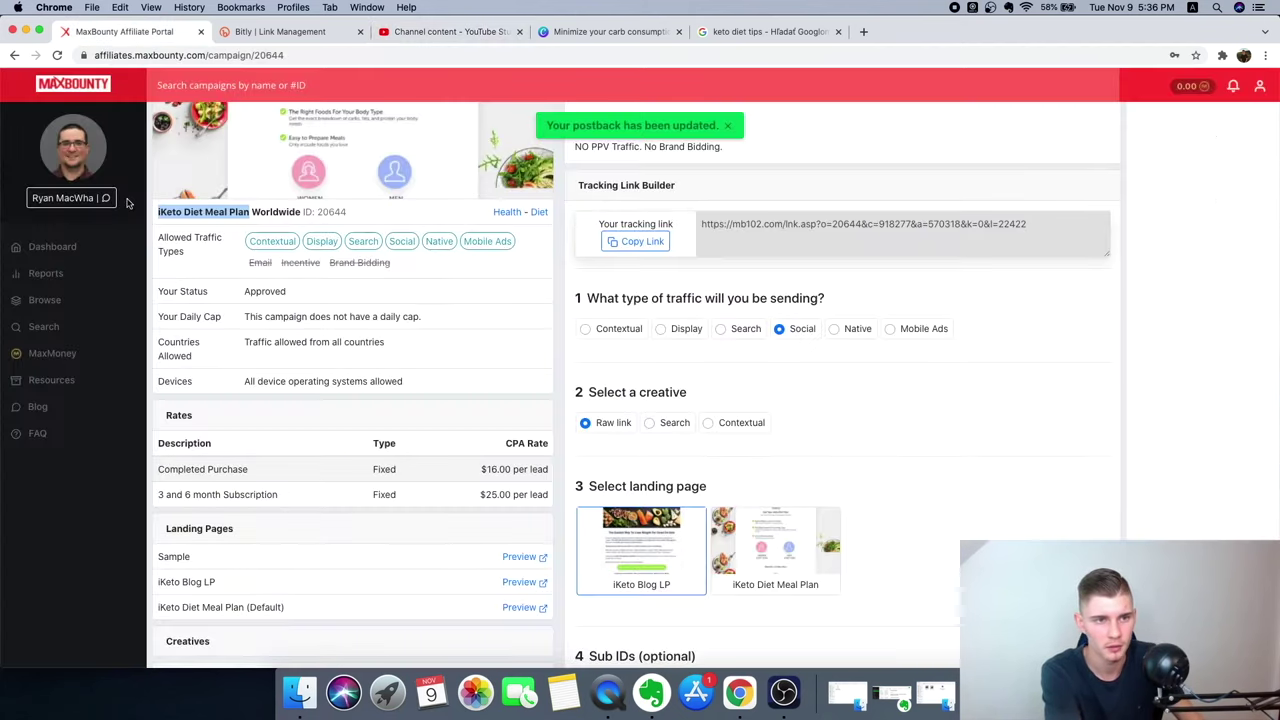
mouse_move(250, 212)
mouse_down()
mouse_move(157, 213)
mouse_move(250, 213)
mouse_up()
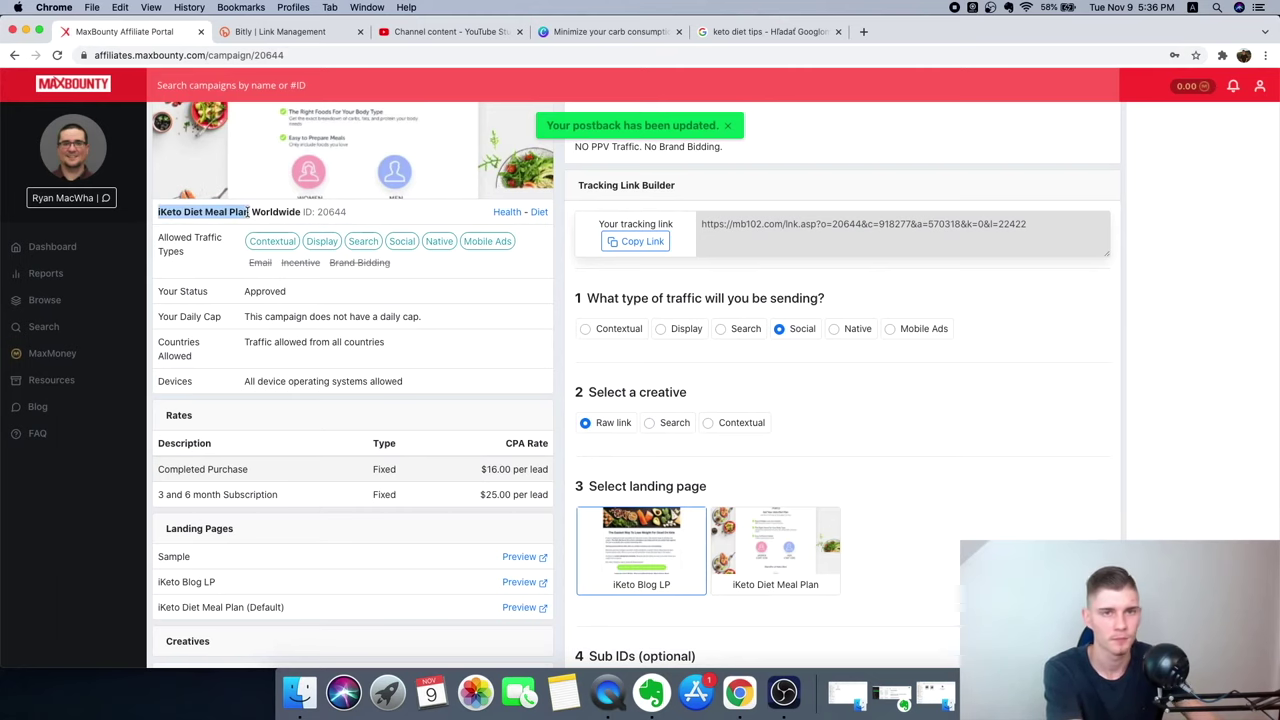
key(super+c)
click(490, 37)
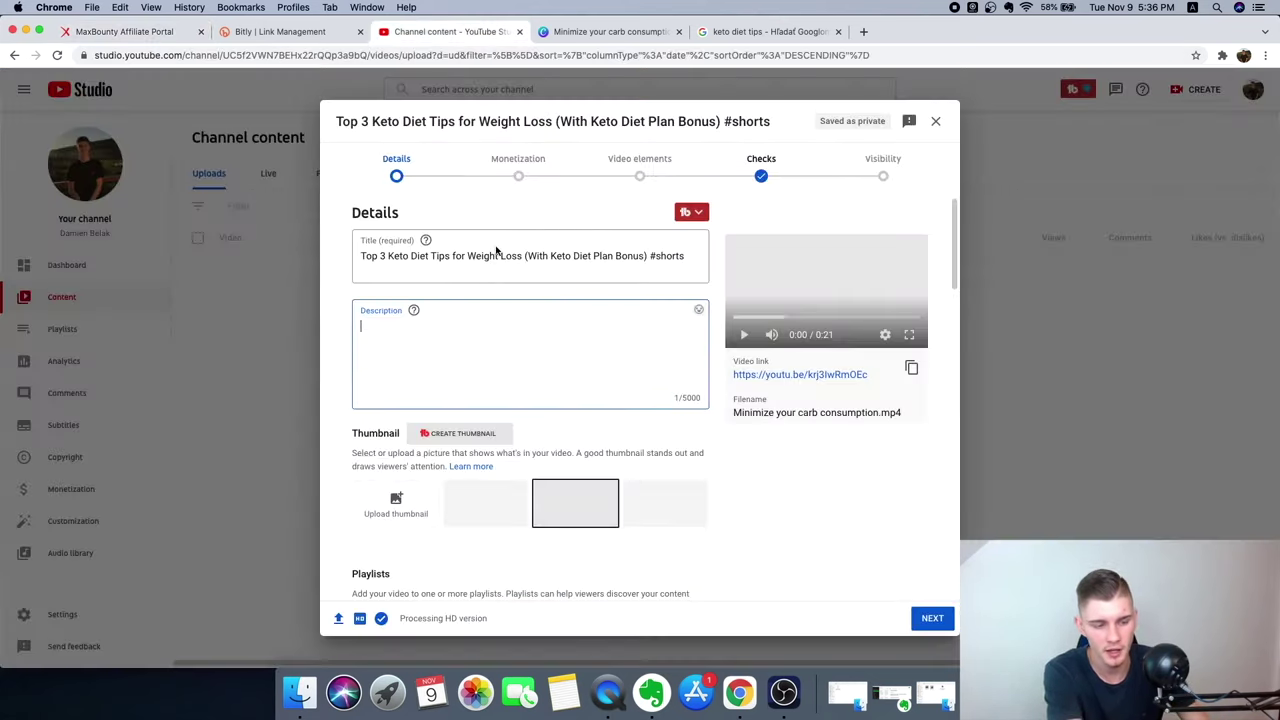
key(super+v)
text(:)
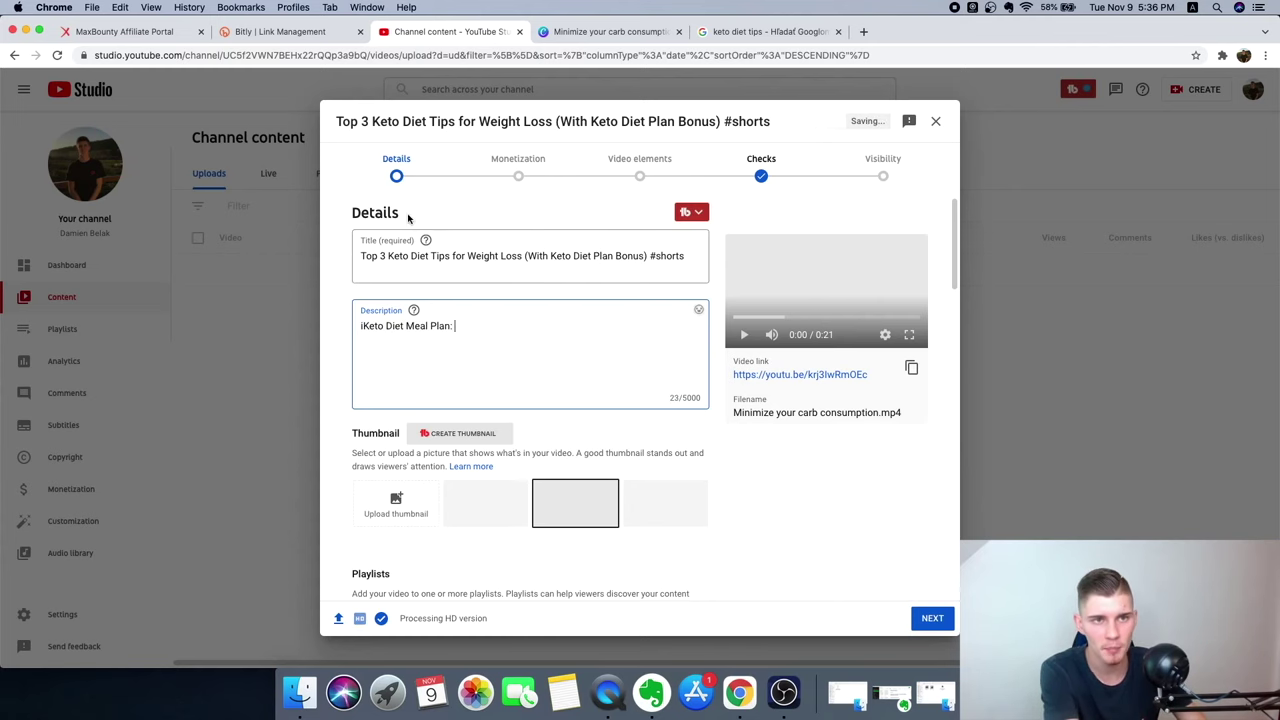
Copy the iKeto short link from Bitly and paste it after "iKeto Diet Meal Plan:" in the YouTube video description.
click(300, 31)
click(530, 482)
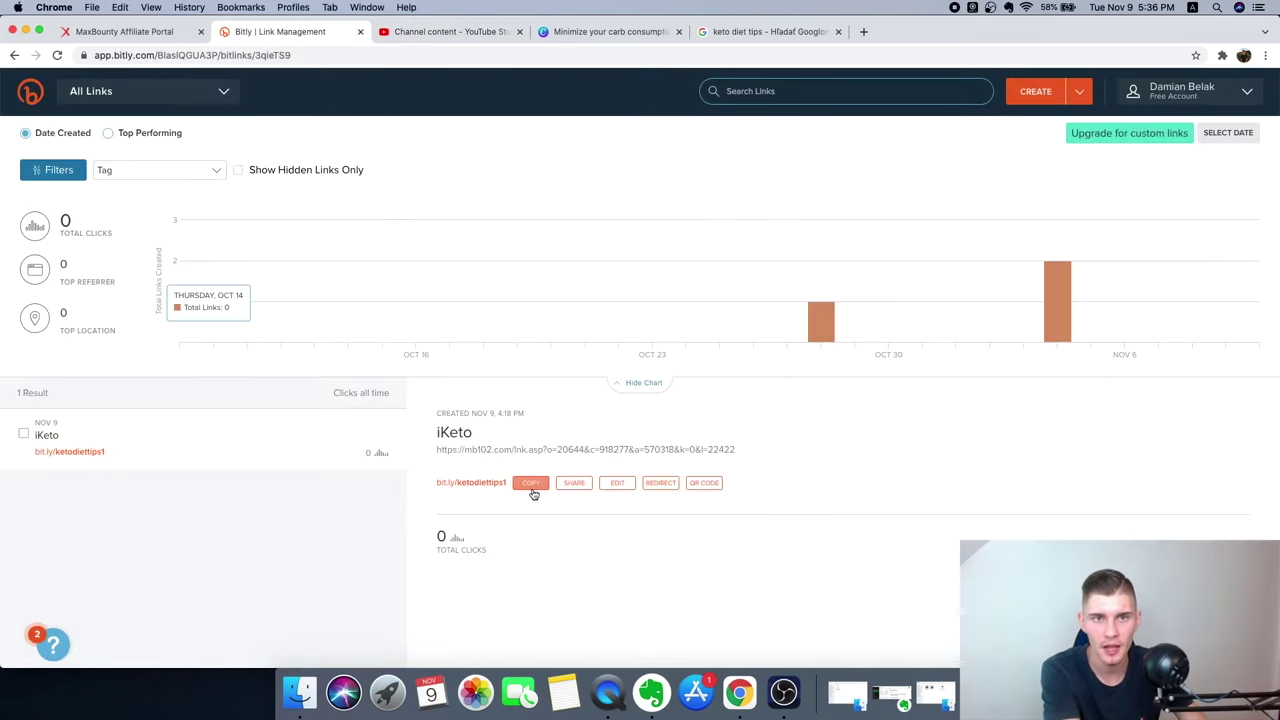
click(460, 32)
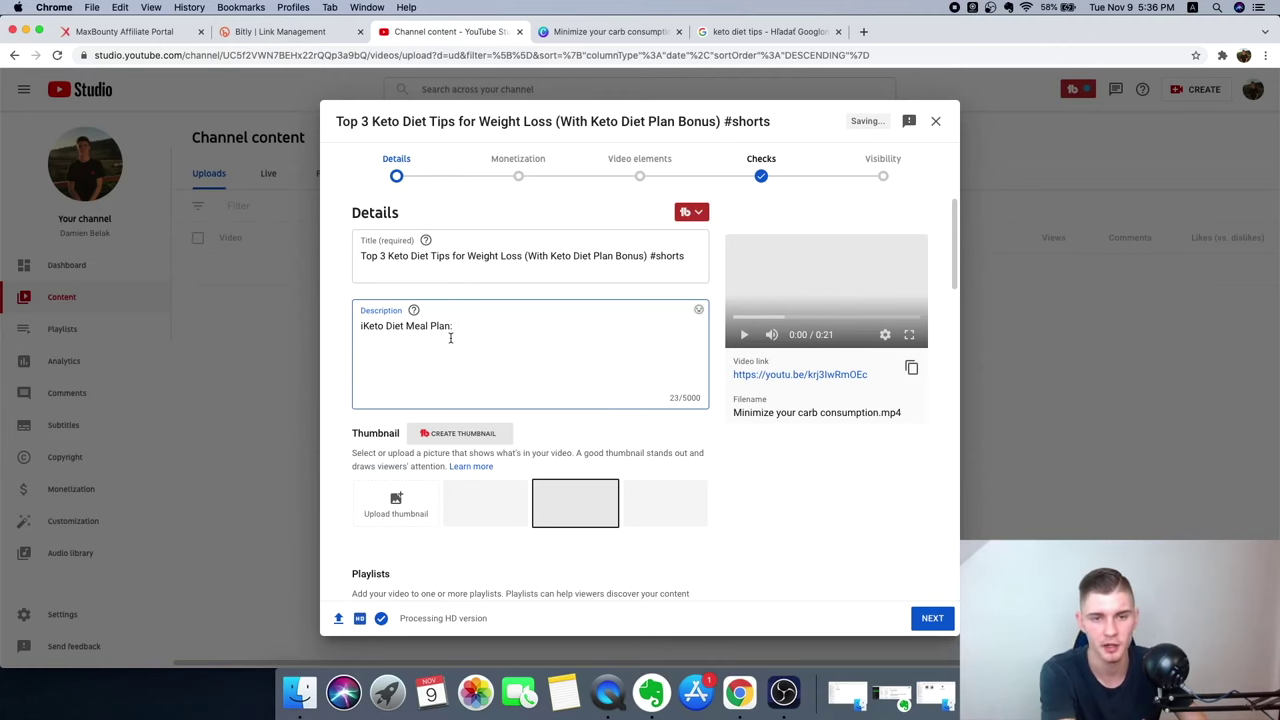
key(super+v)
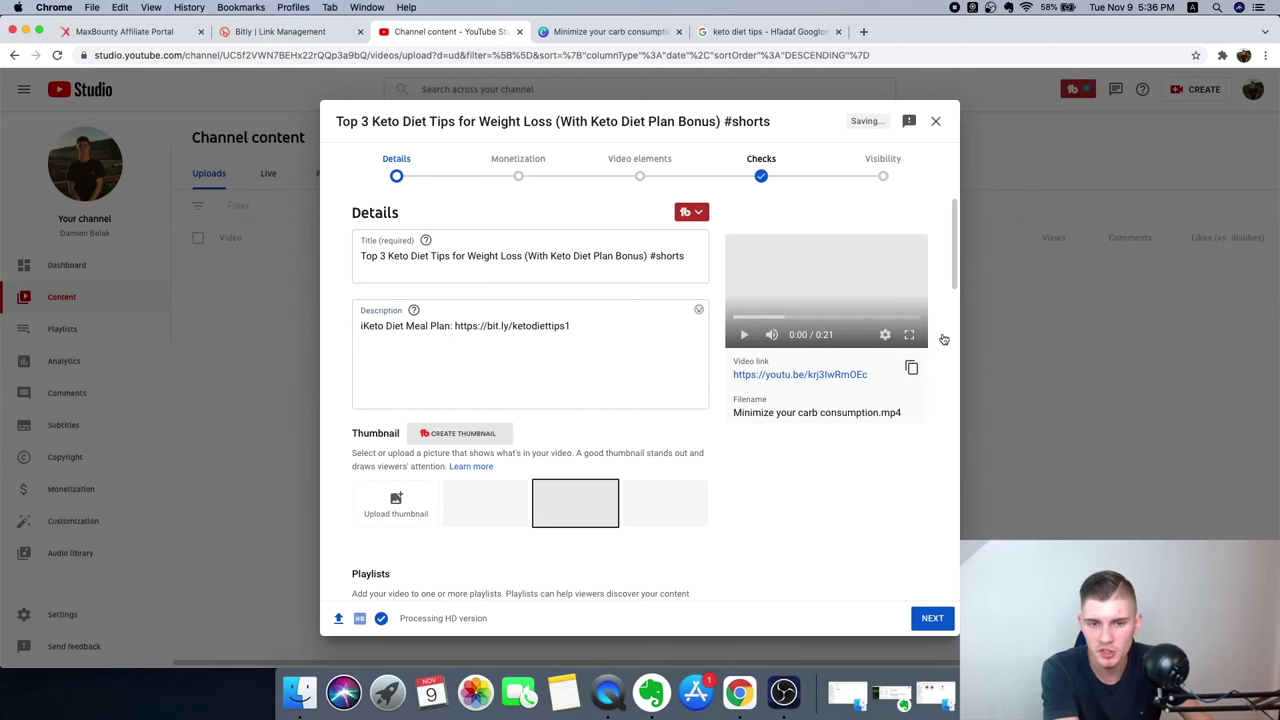
Add the tags "keto diet tips" and "keto diet" to the video.
drag(953, 264, 945, 468)
click(462, 432)
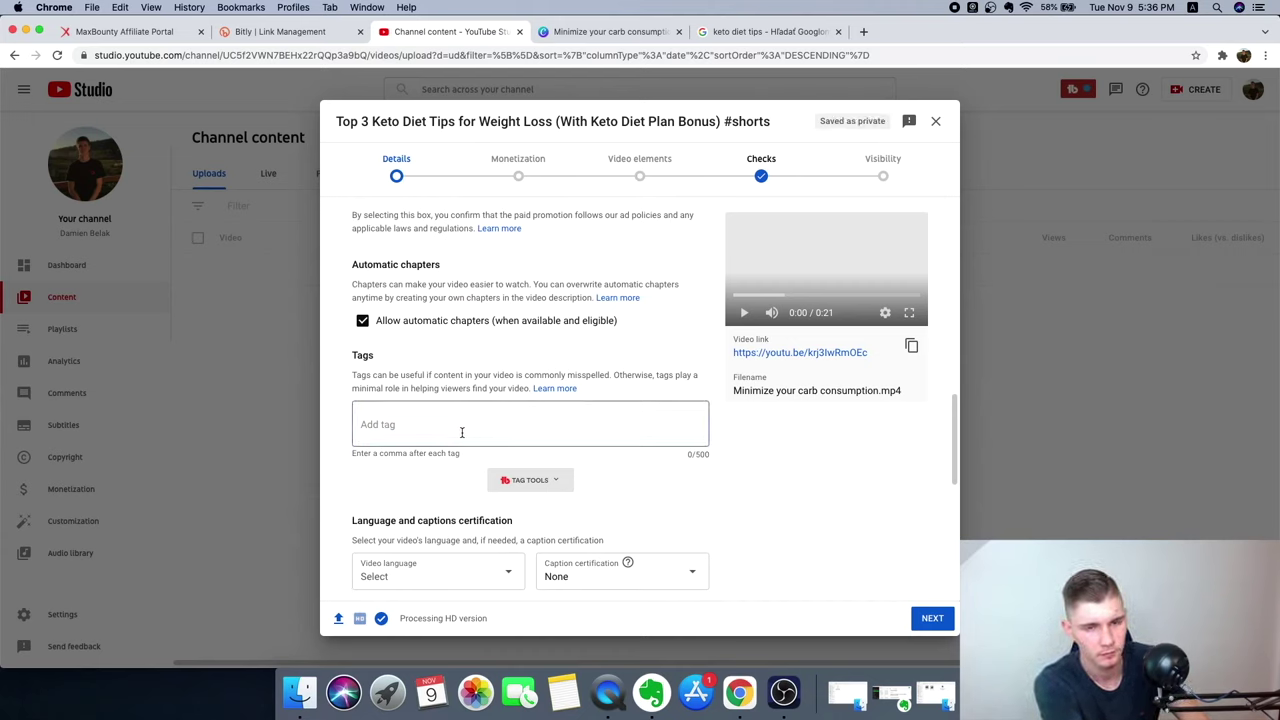
text(ket odiet)
key(BackSpace)
key(BackSpace)
key(BackSpace)
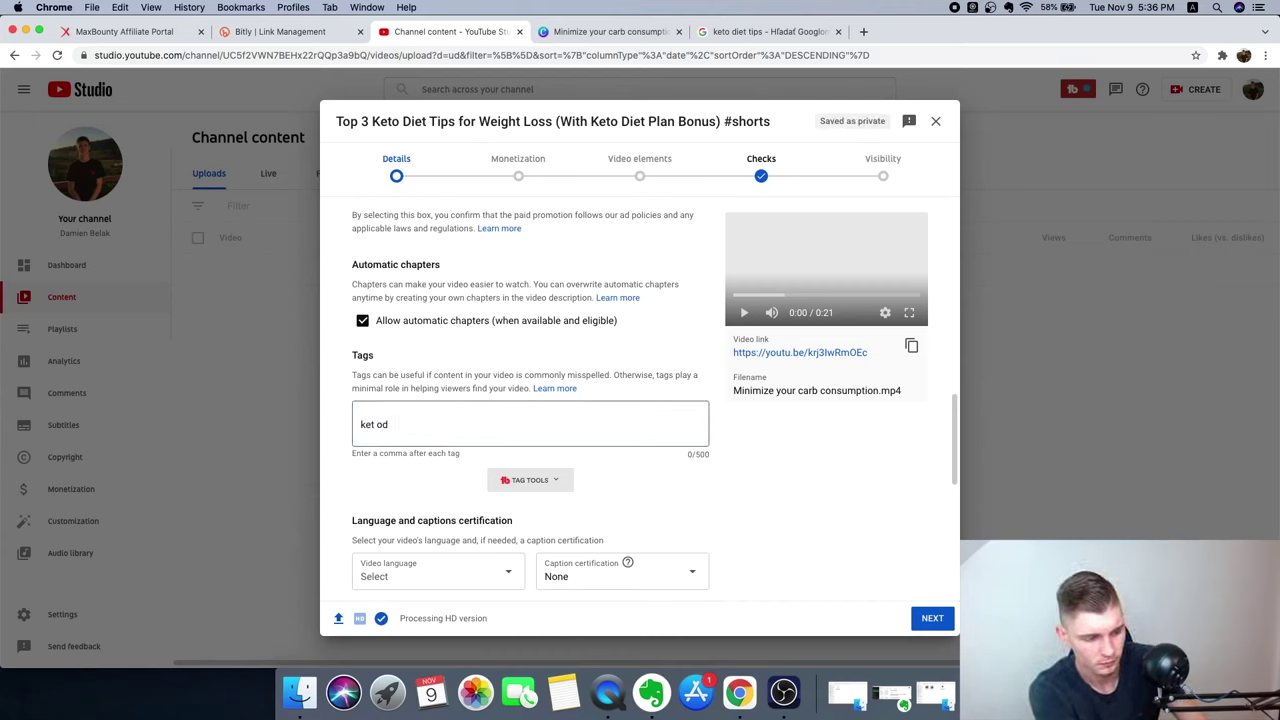
key(BackSpace)
key(BackSpace)
key(BackSpace)
text(o diet to)
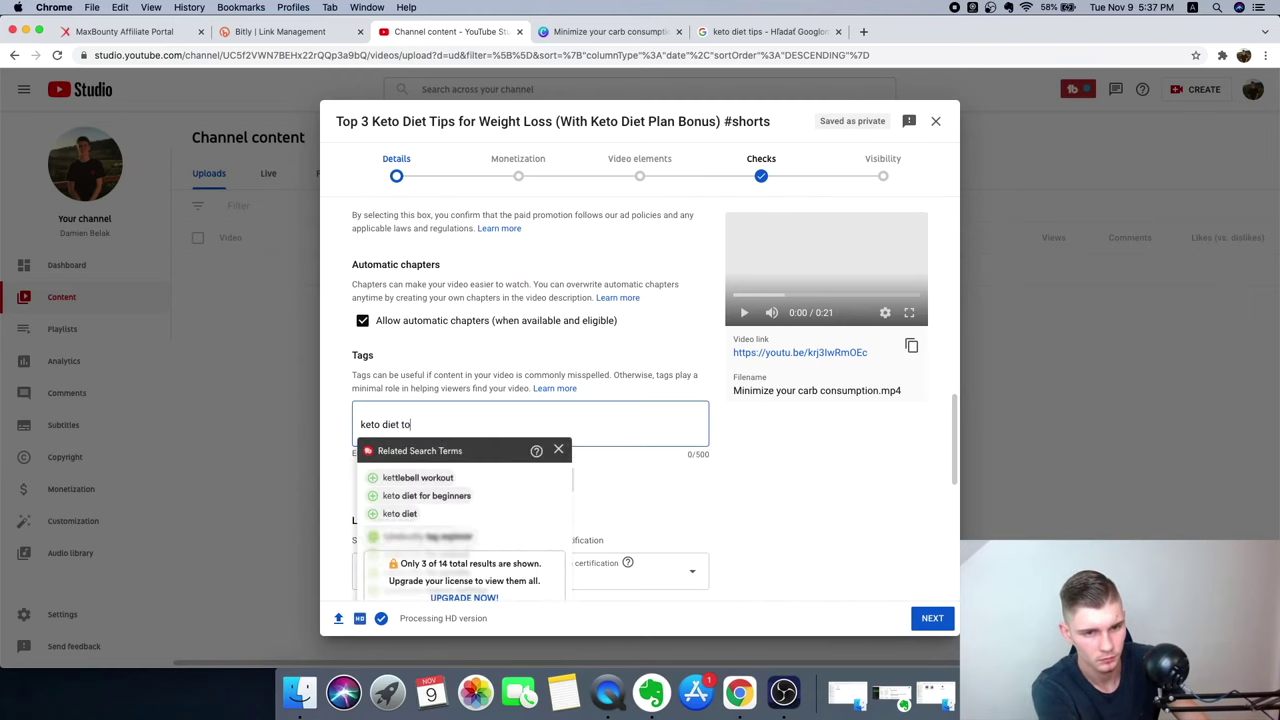
key(BackSpace)
text(ips,d)
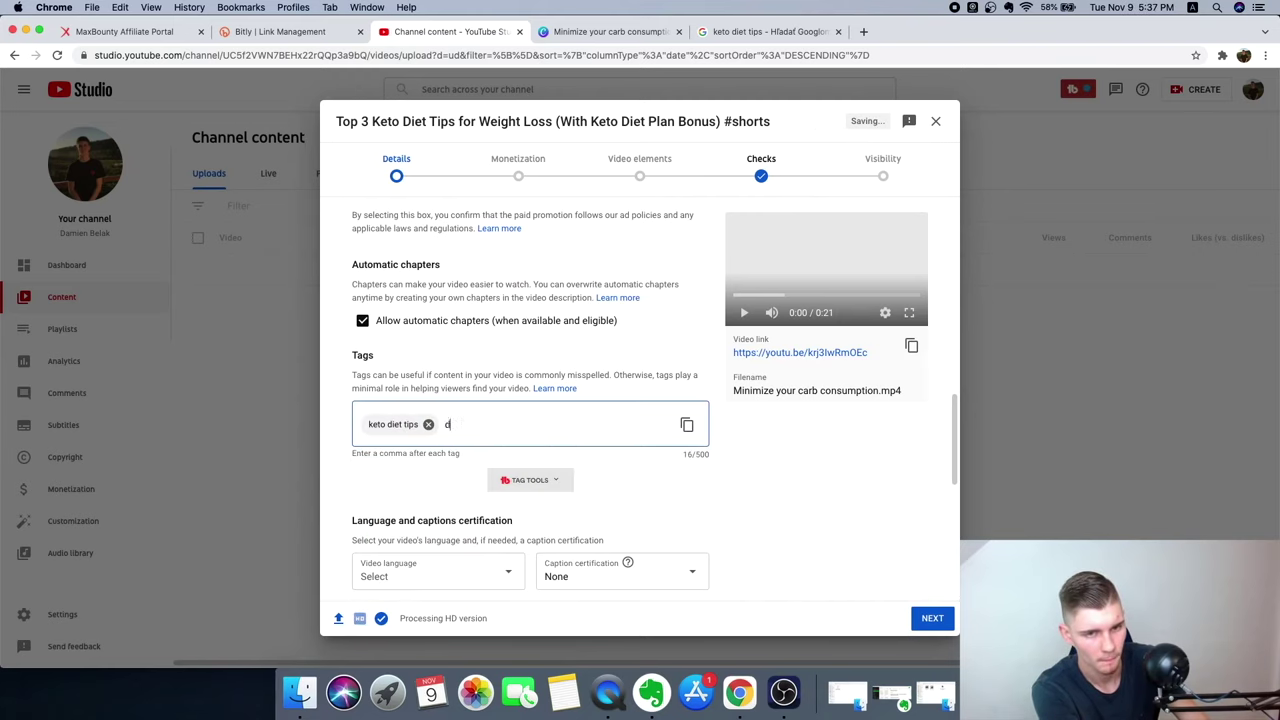
key(BackSpace)
text(keto diet tips)
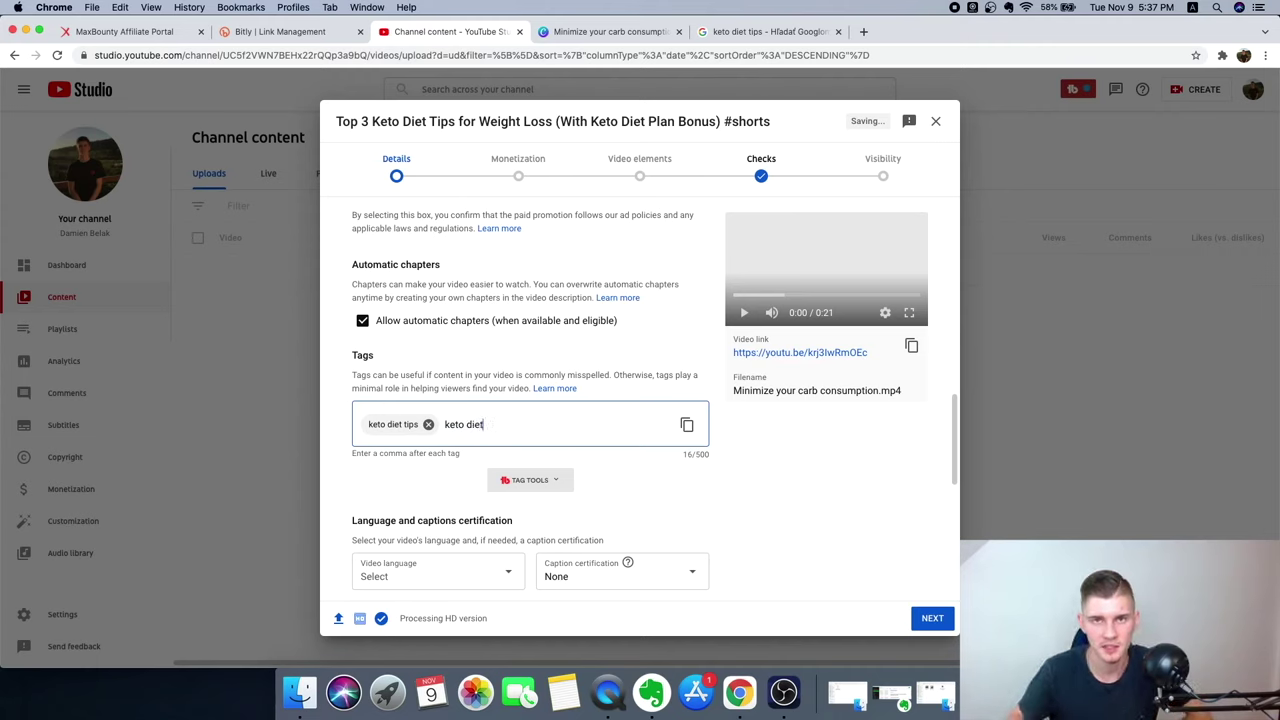
text(,)
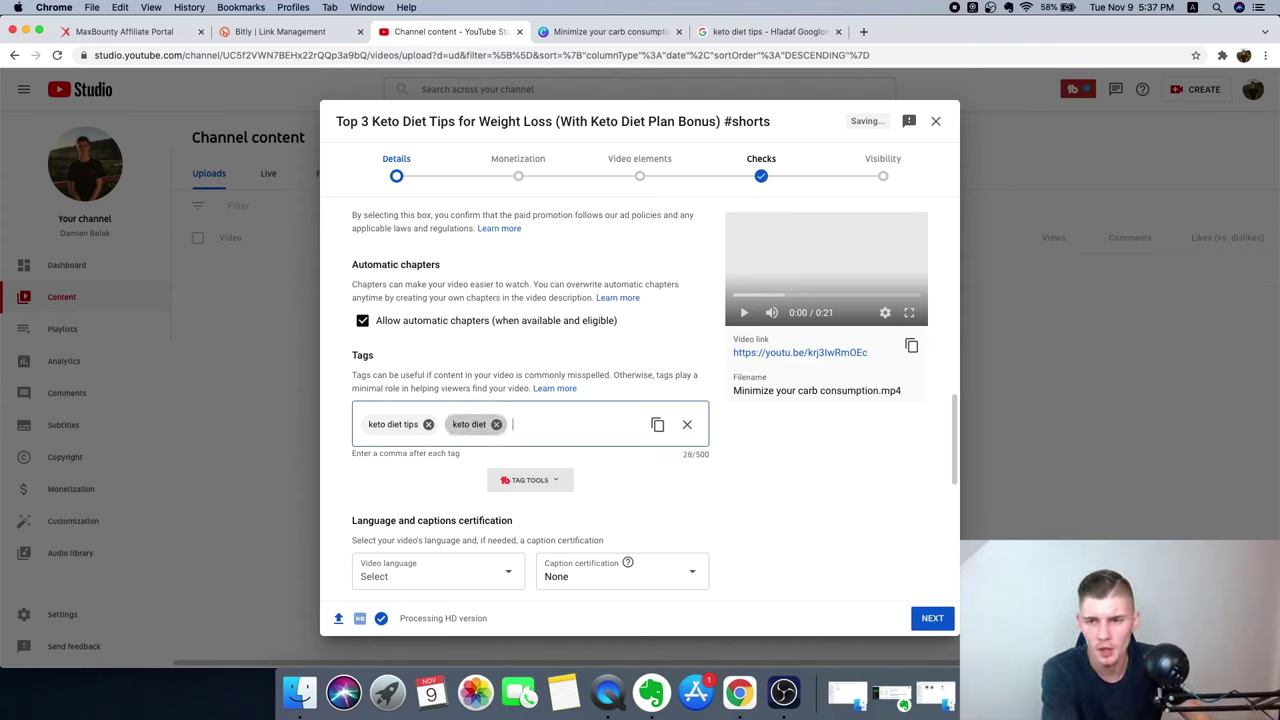
Finish the video details and set the video's monetization to Off.
drag(954, 451, 974, 262)
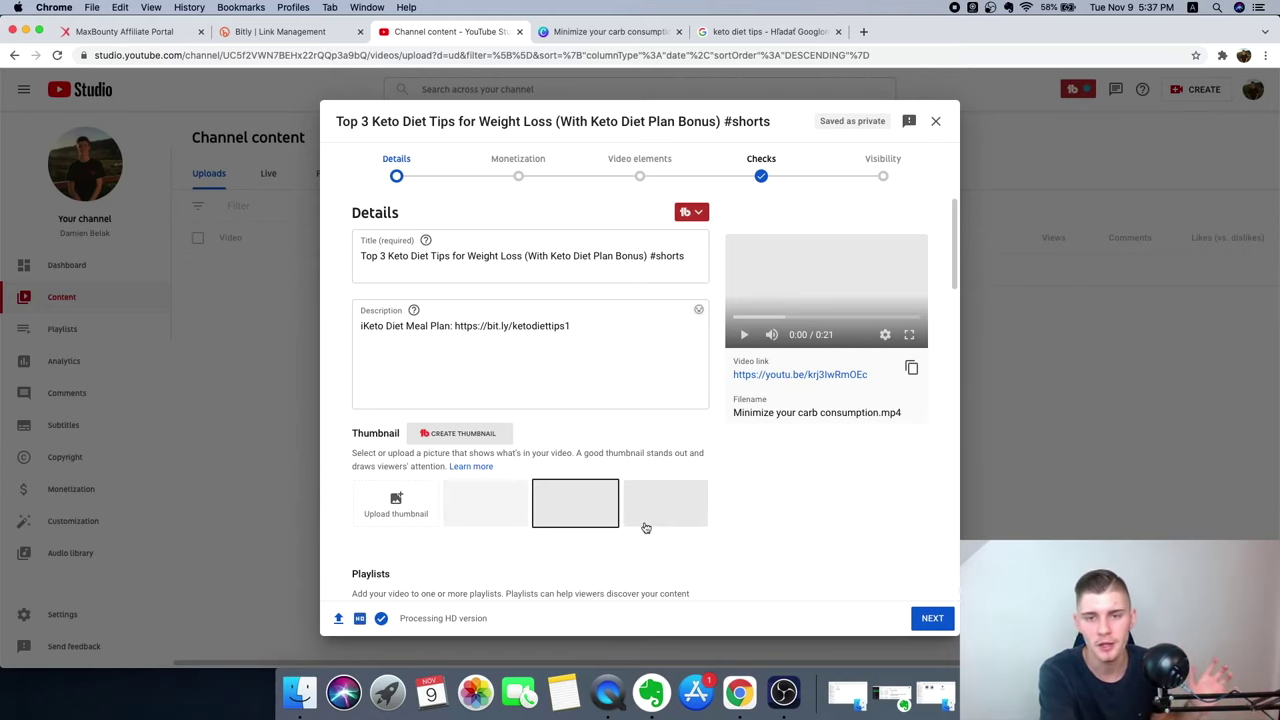
click(923, 627)
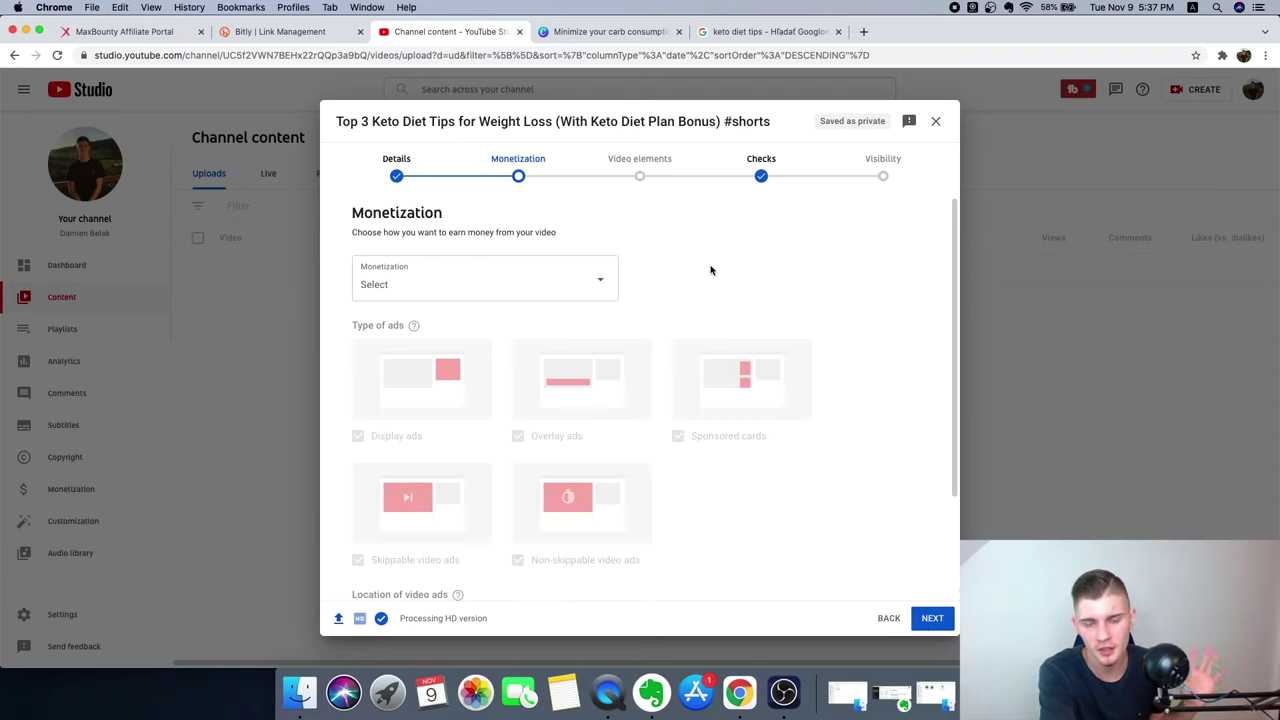
click(578, 298)
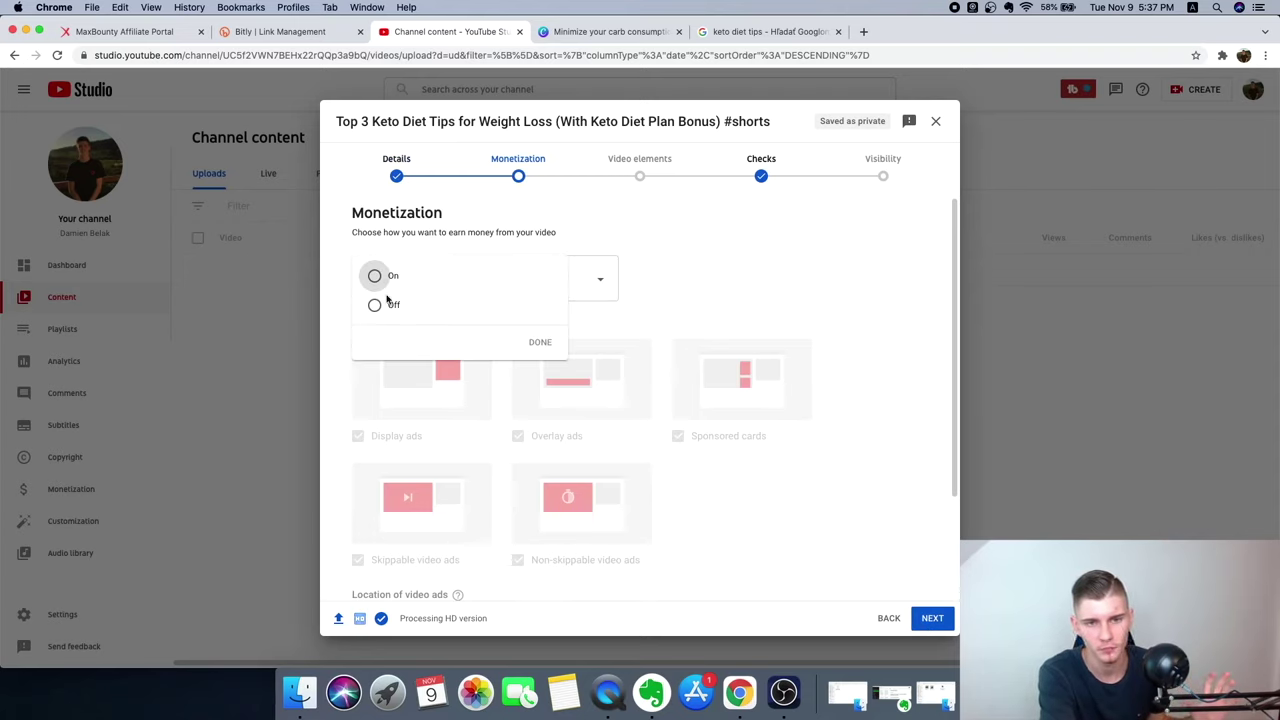
click(537, 349)
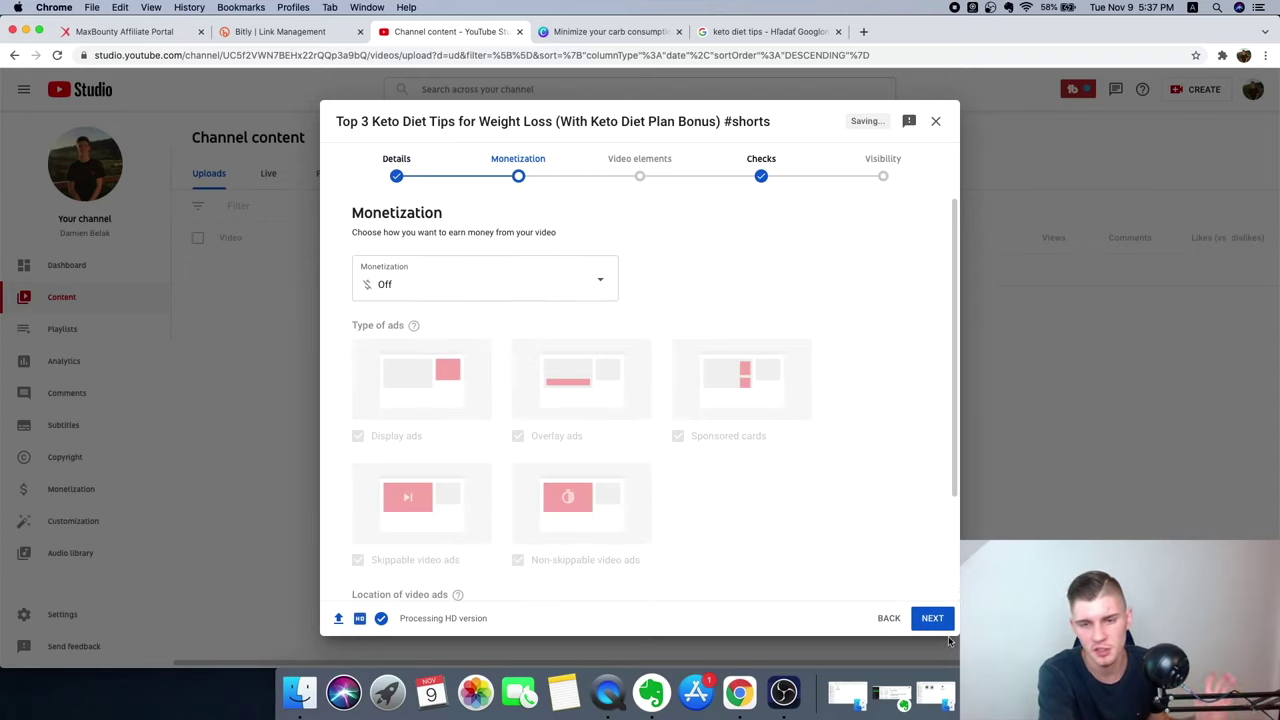
Continue past the video elements and checks without additions and set the video's visibility to Public.
click(931, 620)
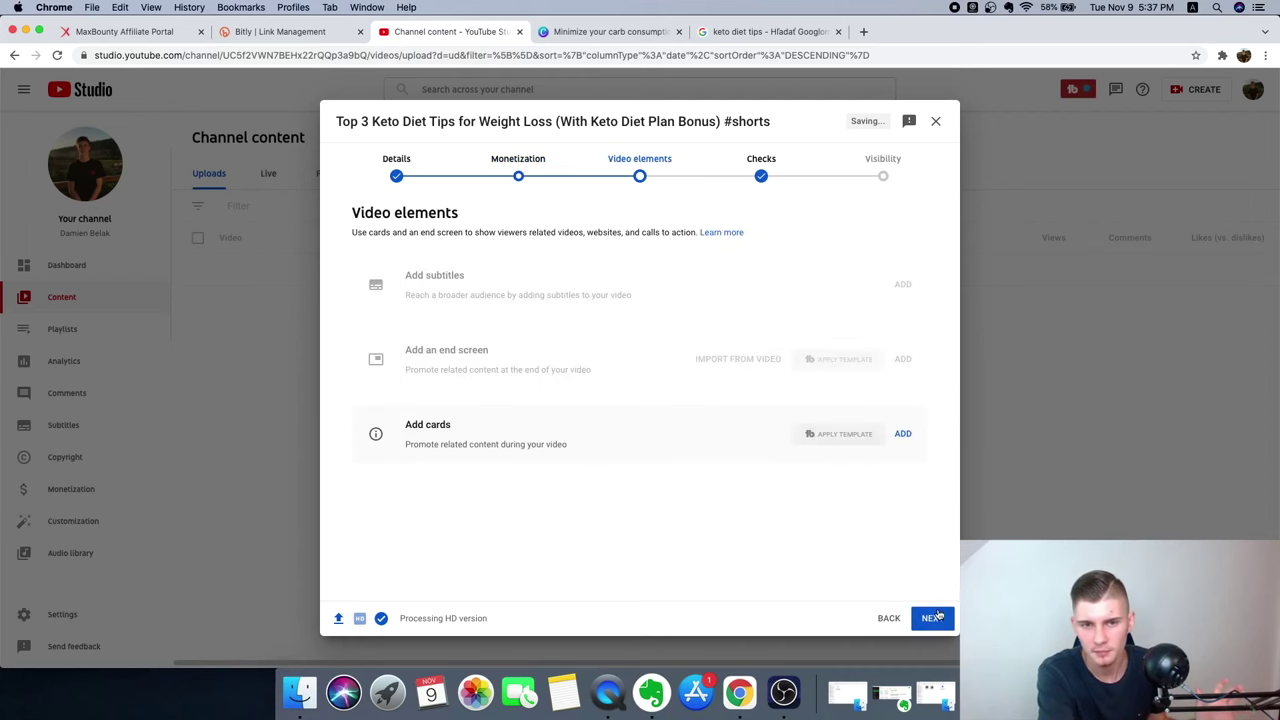
click(934, 619)
click(933, 619)
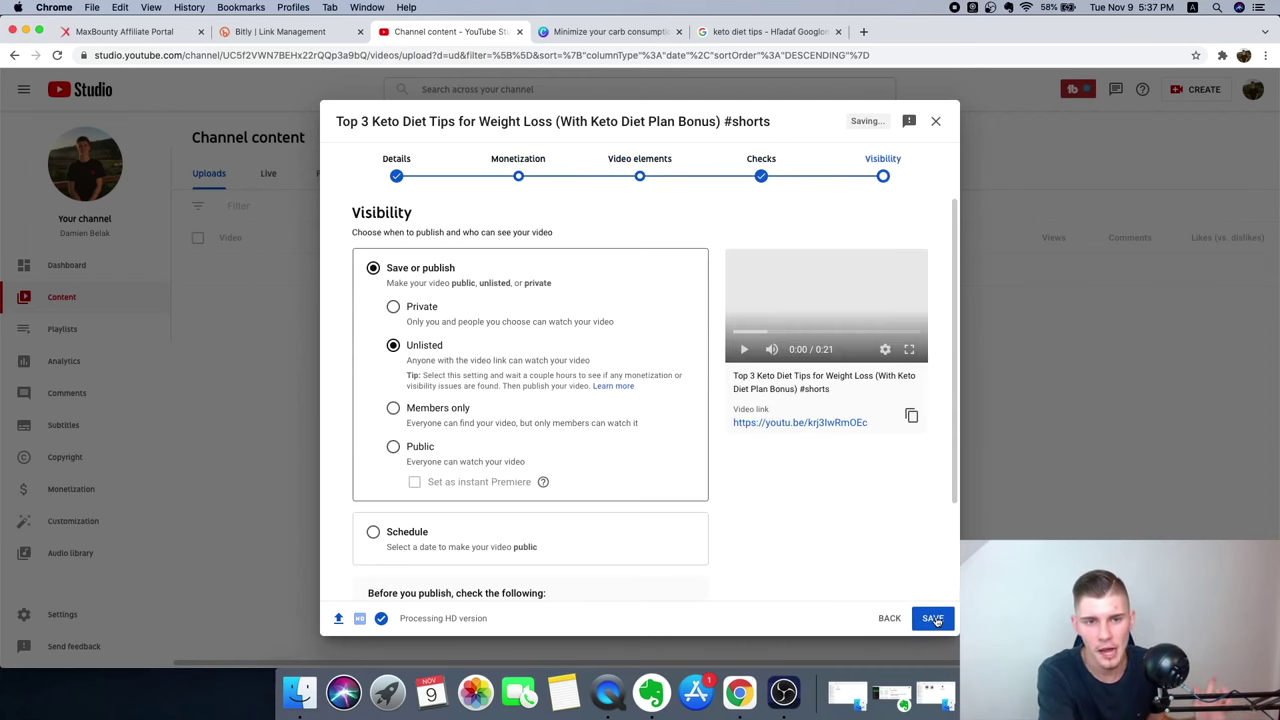
click(402, 447)
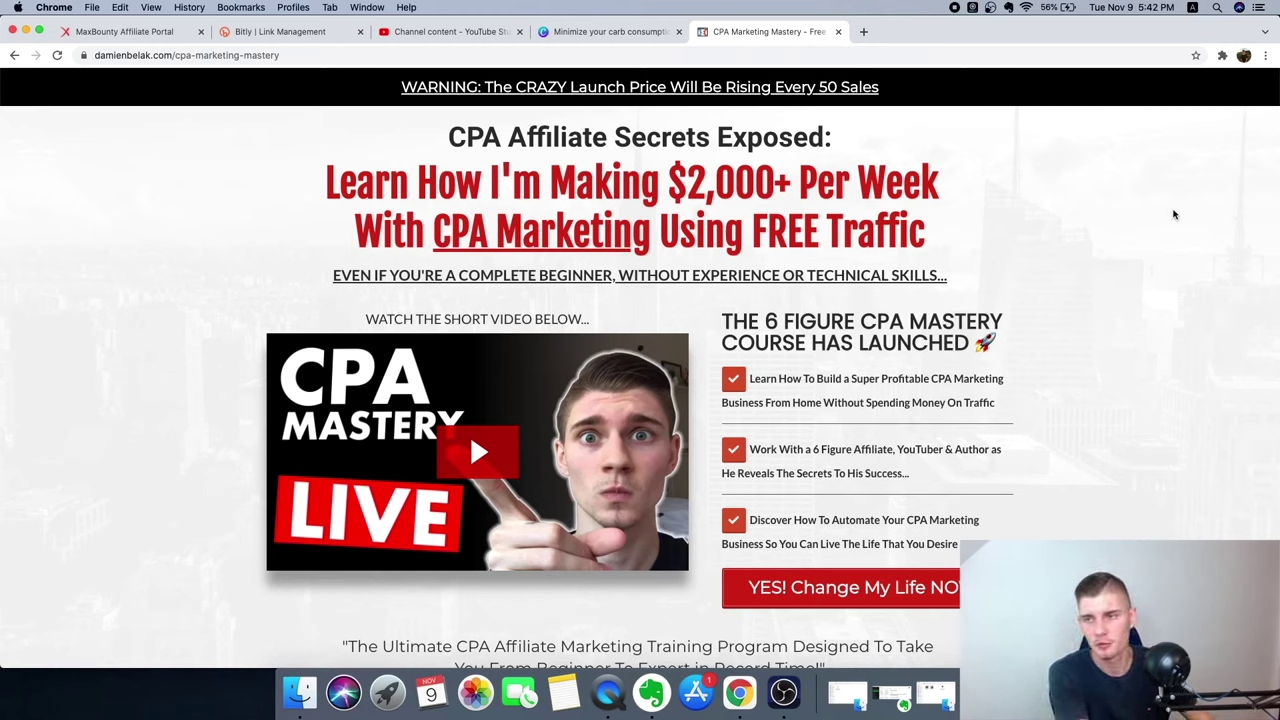
scroll(1174, 214, down, 1)
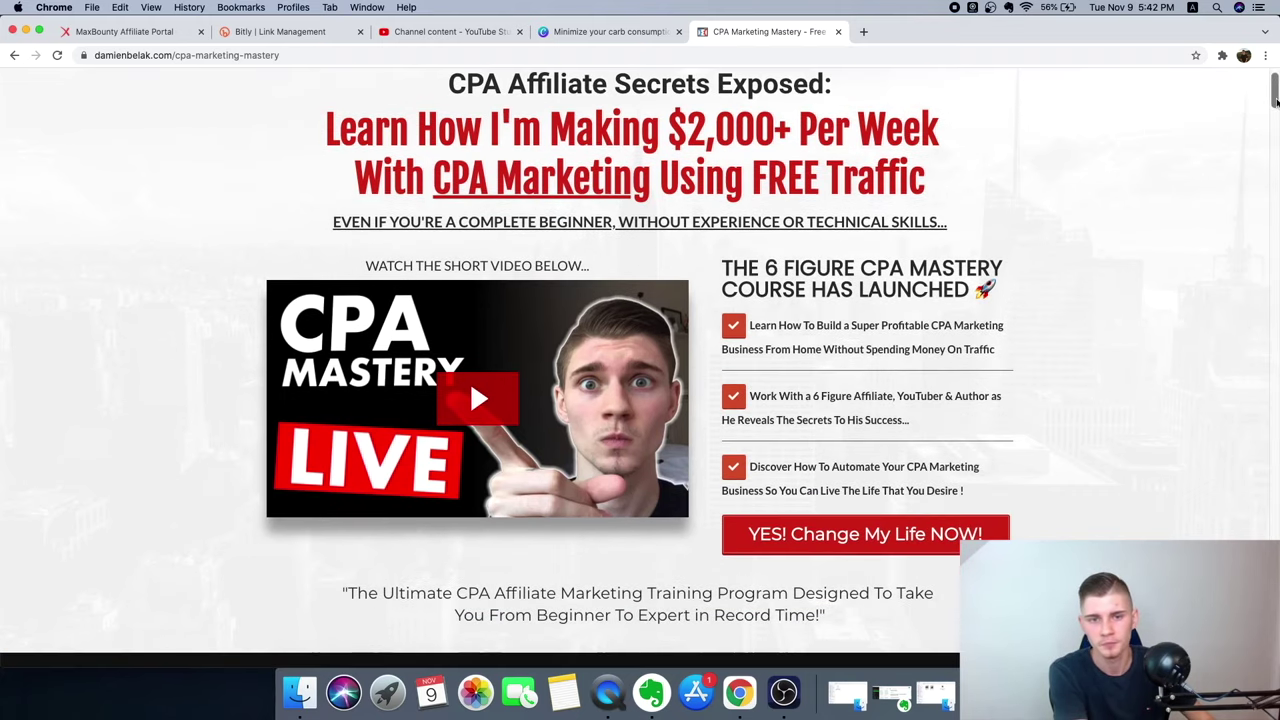
drag(1274, 95, 1256, 219)
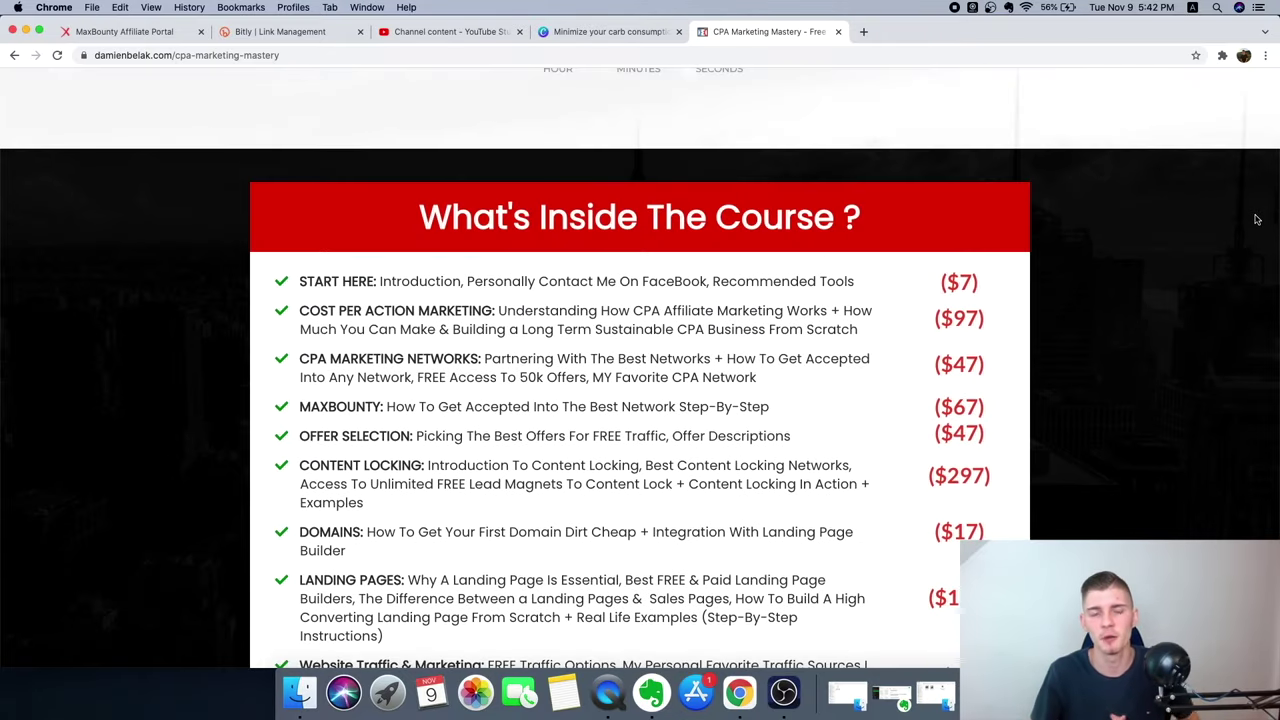